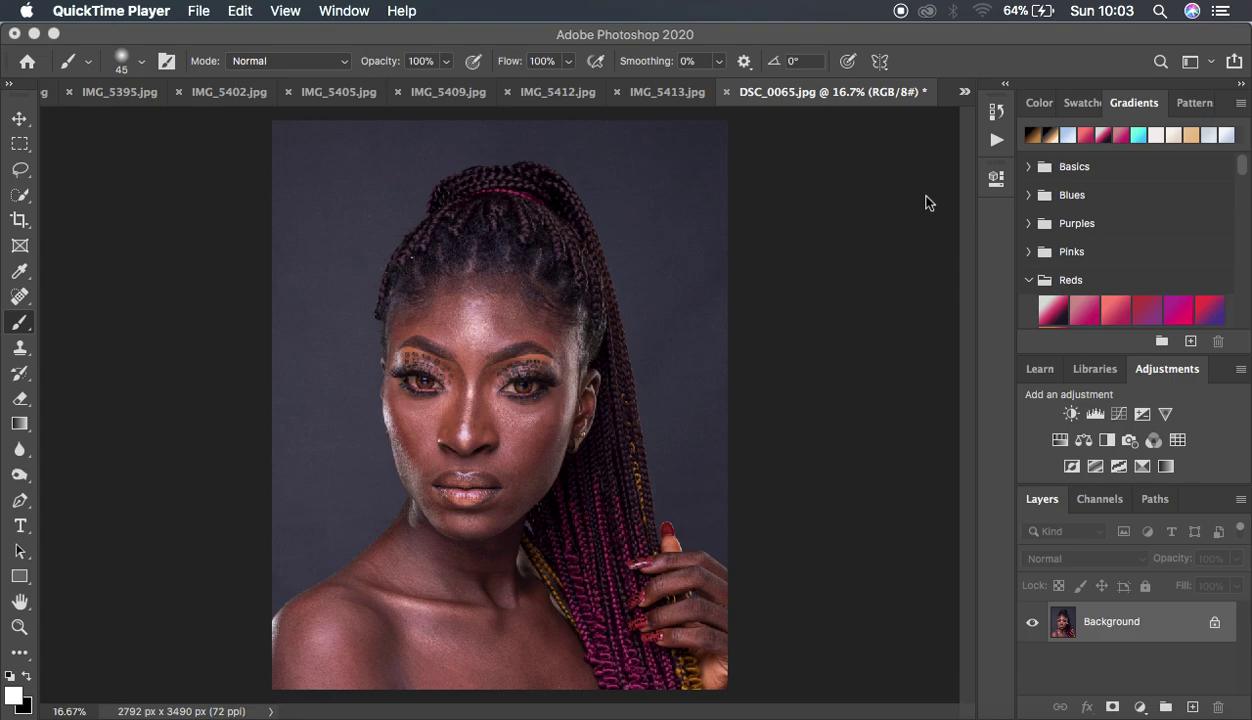
Collapse the expanded actions in the RONNIX RETOUCHING set and run its FS 8 BIT frequency separation action.
{"action": "left_click", "coordinate": [995, 141]}
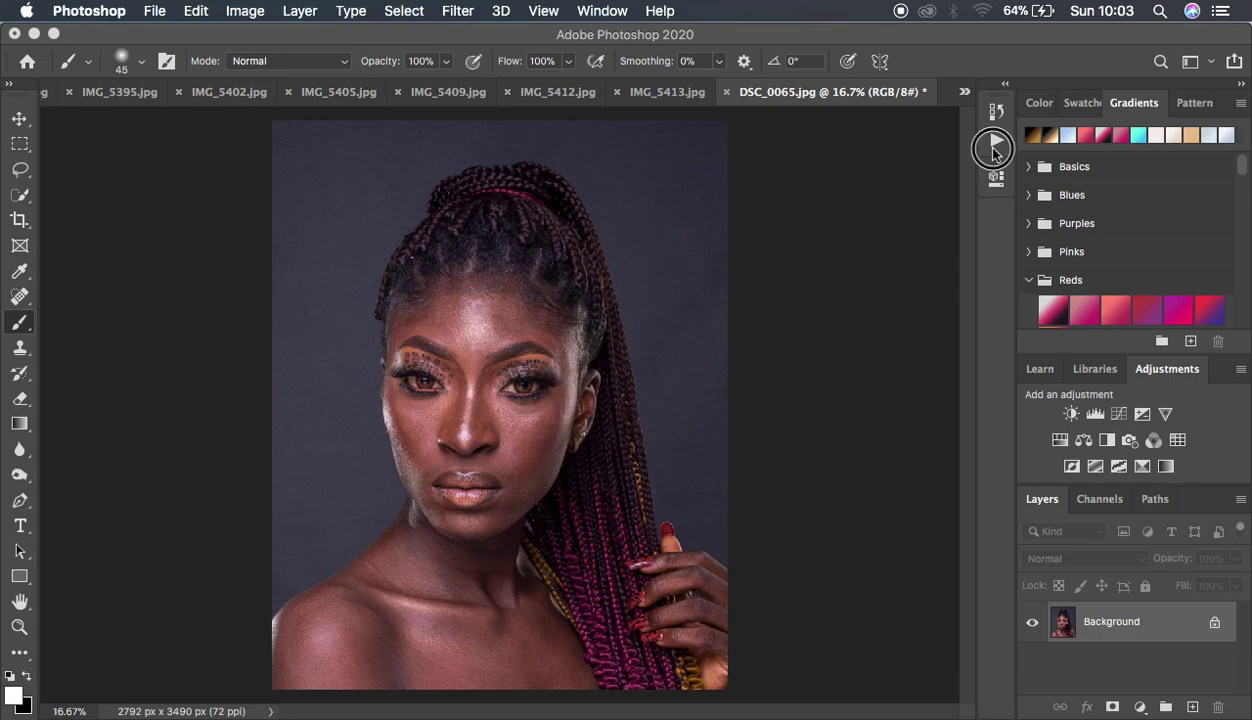
{"action": "left_click", "coordinate": [996, 141]}
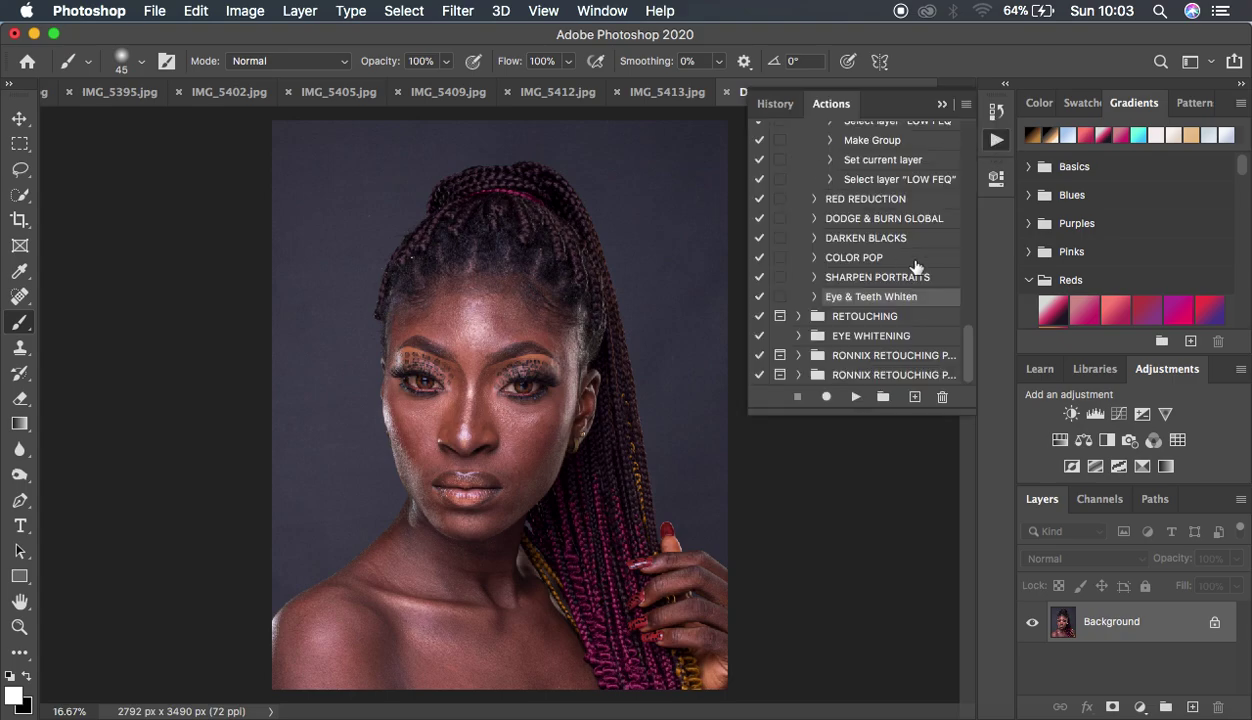
{"action": "scroll", "coordinate": [915, 265], "scroll_direction": "up", "scroll_amount": 5}
{"action": "left_click", "coordinate": [816, 199]}
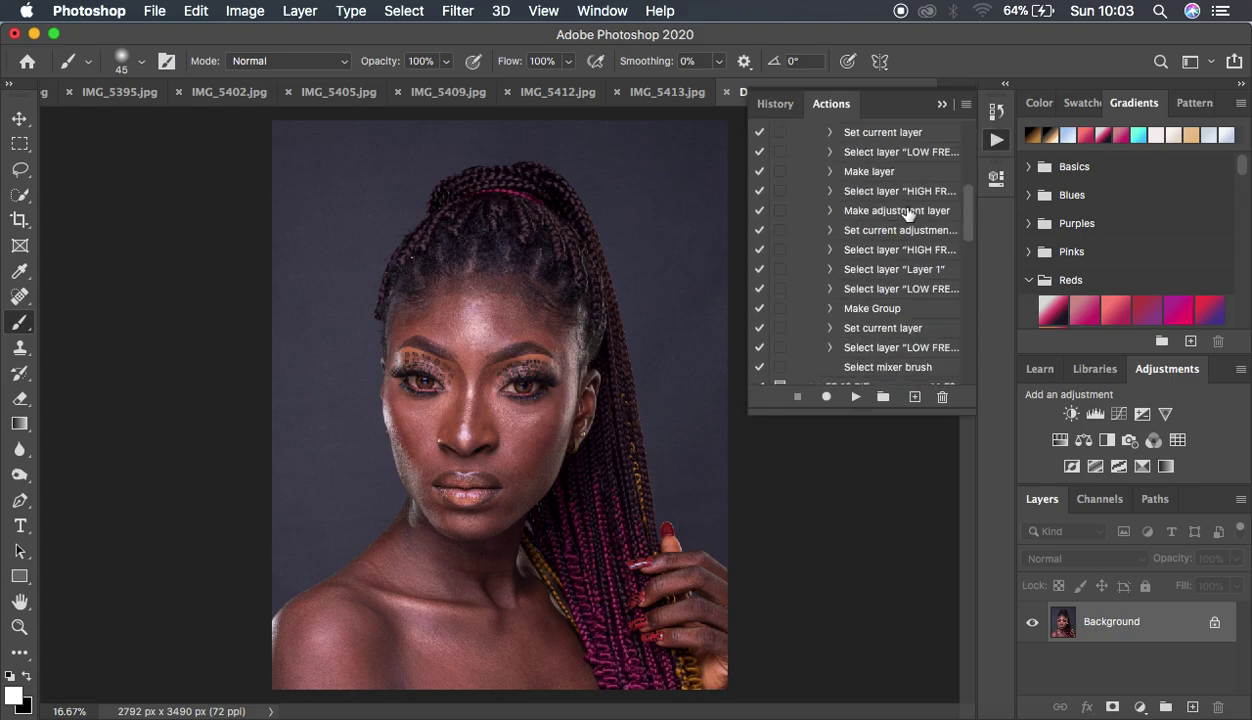
{"action": "scroll", "coordinate": [900, 212], "scroll_direction": "up", "scroll_amount": 5}
{"action": "scroll", "coordinate": [907, 215], "scroll_direction": "up", "scroll_amount": 5}
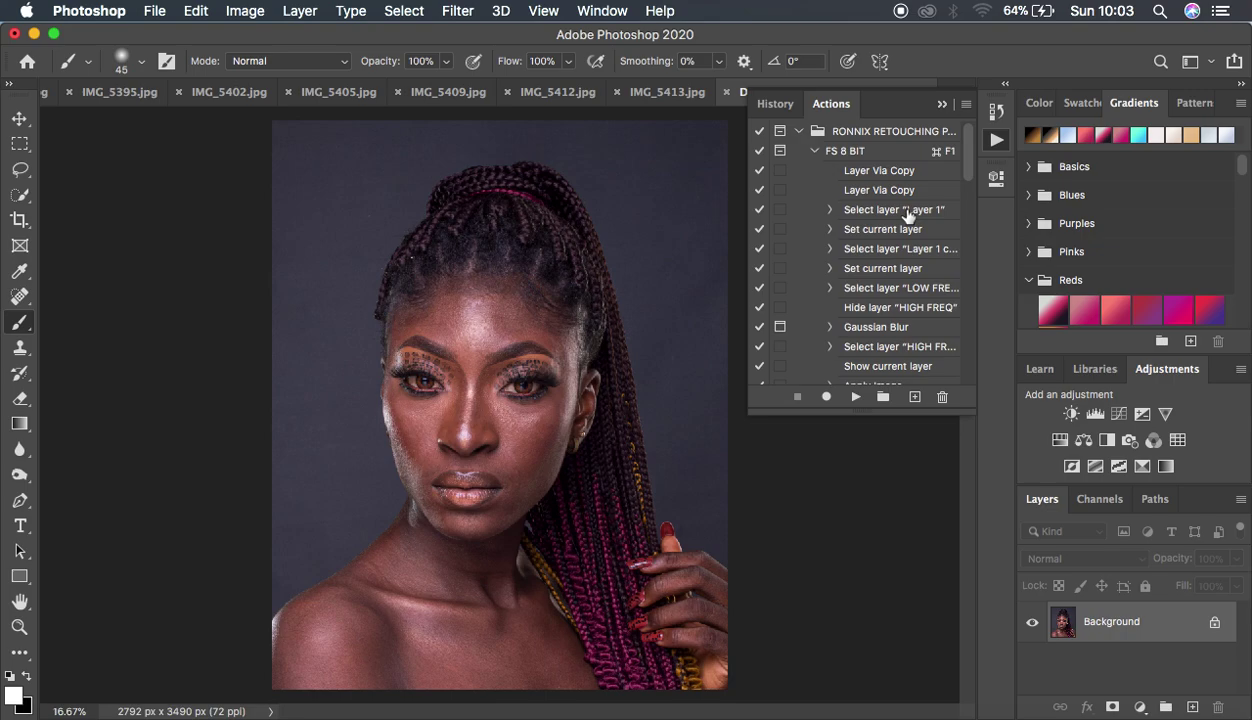
{"action": "left_click", "coordinate": [815, 170]}
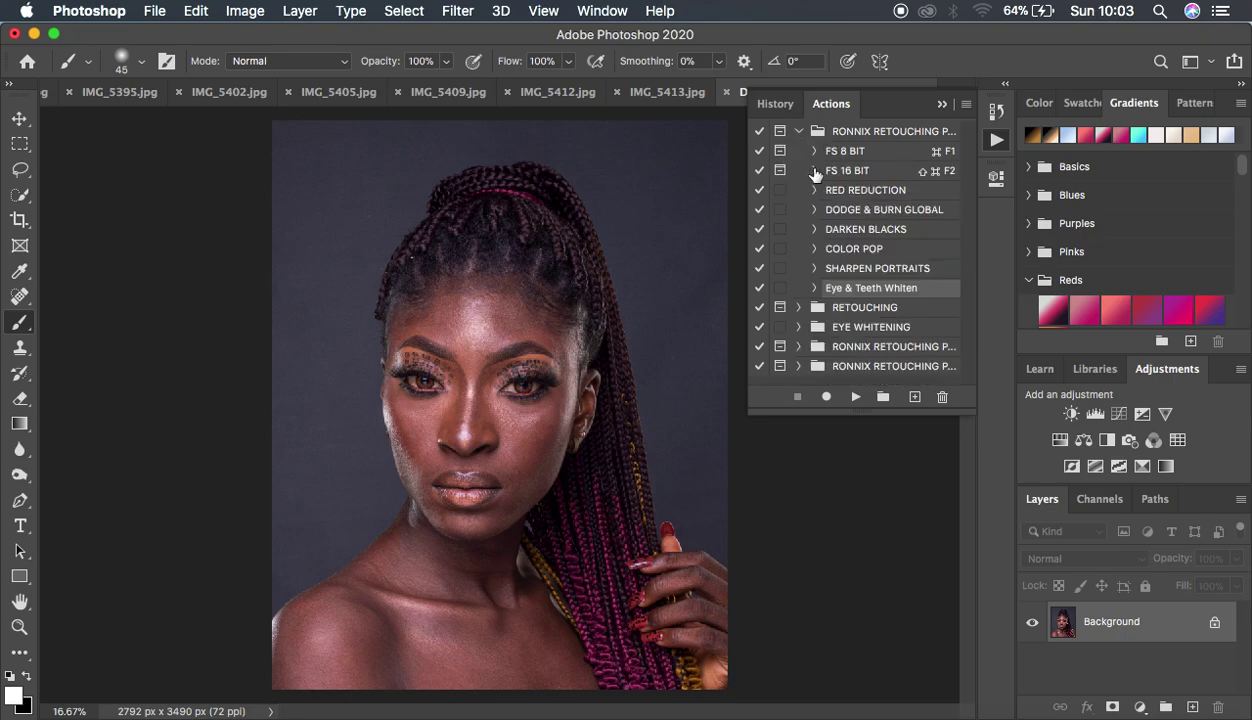
{"action": "left_click", "coordinate": [873, 153]}
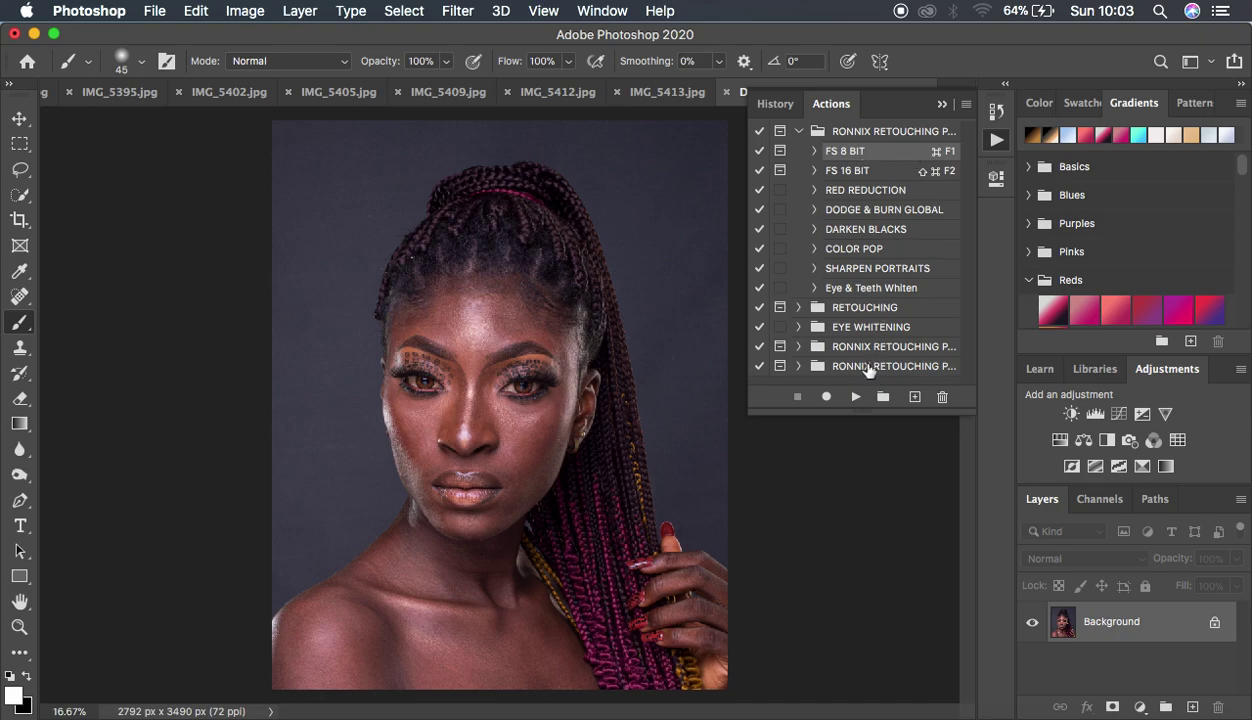
{"action": "left_click", "coordinate": [855, 397]}
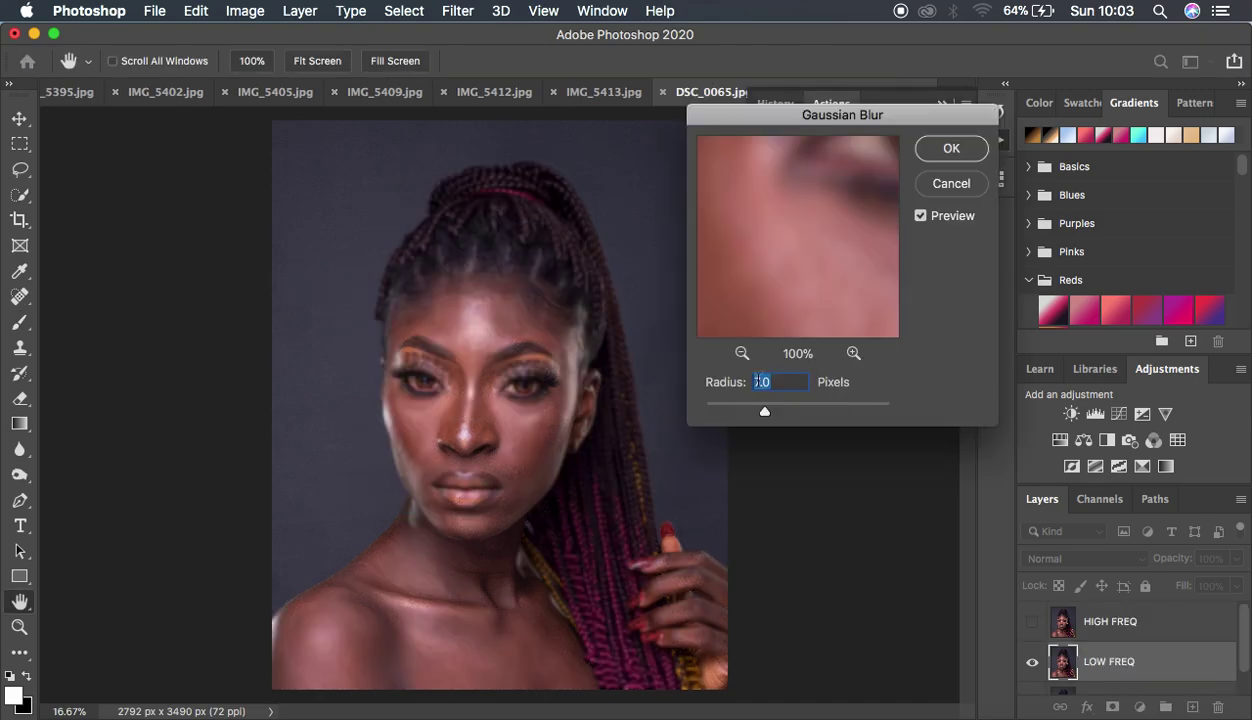
Apply the Gaussian Blur to the LOW FREQ layer with a radius of 8.0 pixels, checking the face in the preview at 25%.
{"action": "left_click_drag", "start_coordinate": [763, 411], "coordinate": [626, 397]}
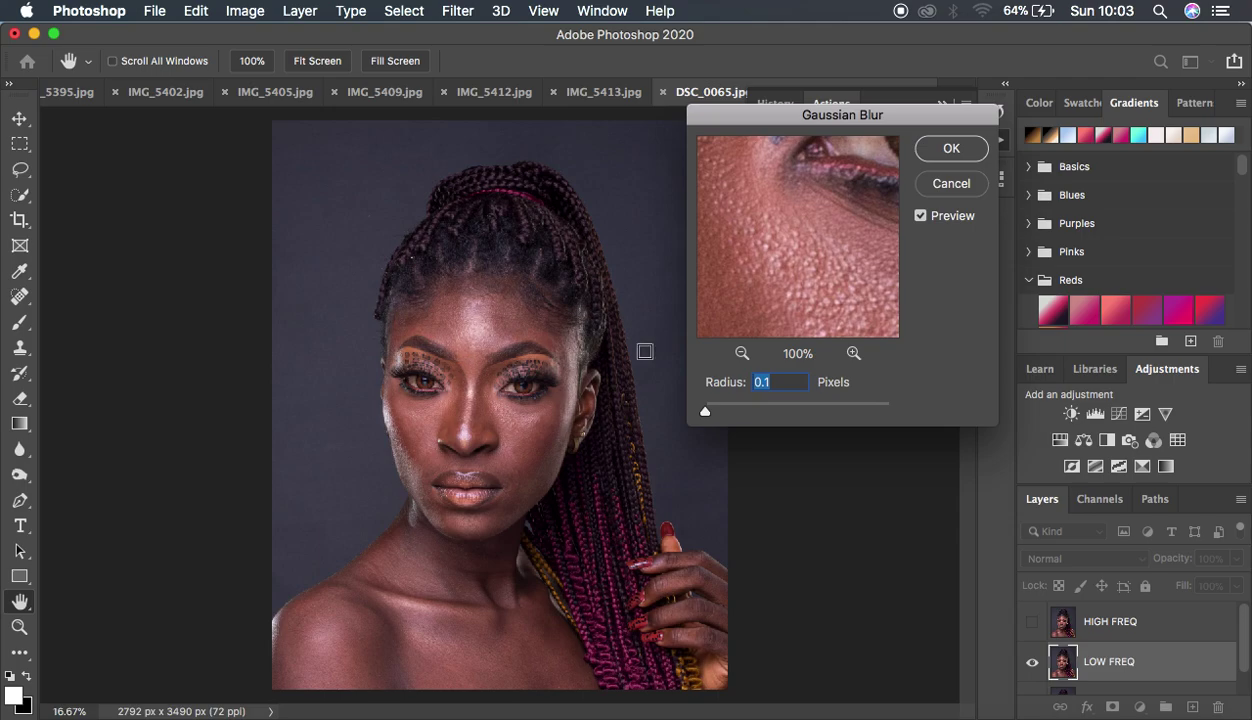
{"action": "left_click", "coordinate": [741, 353]}
{"action": "left_click", "coordinate": [741, 353]}
{"action": "left_click", "coordinate": [741, 353]}
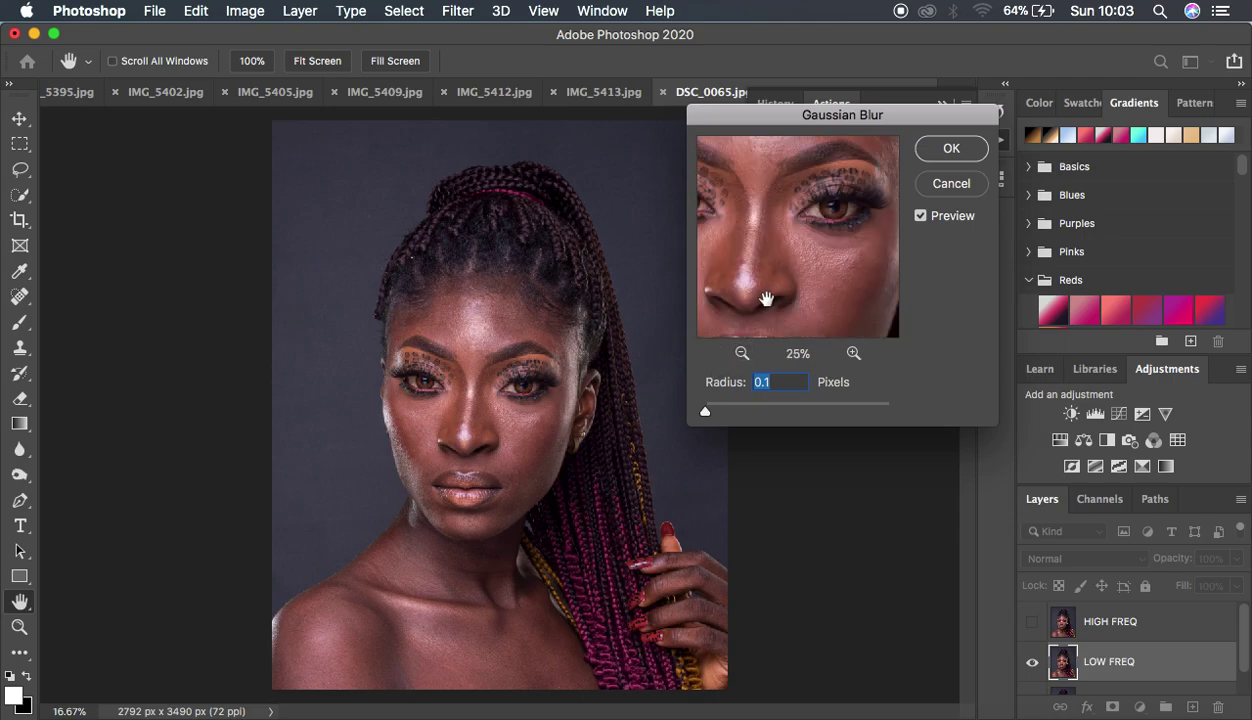
{"action": "left_click_drag", "start_coordinate": [768, 296], "coordinate": [785, 218]}
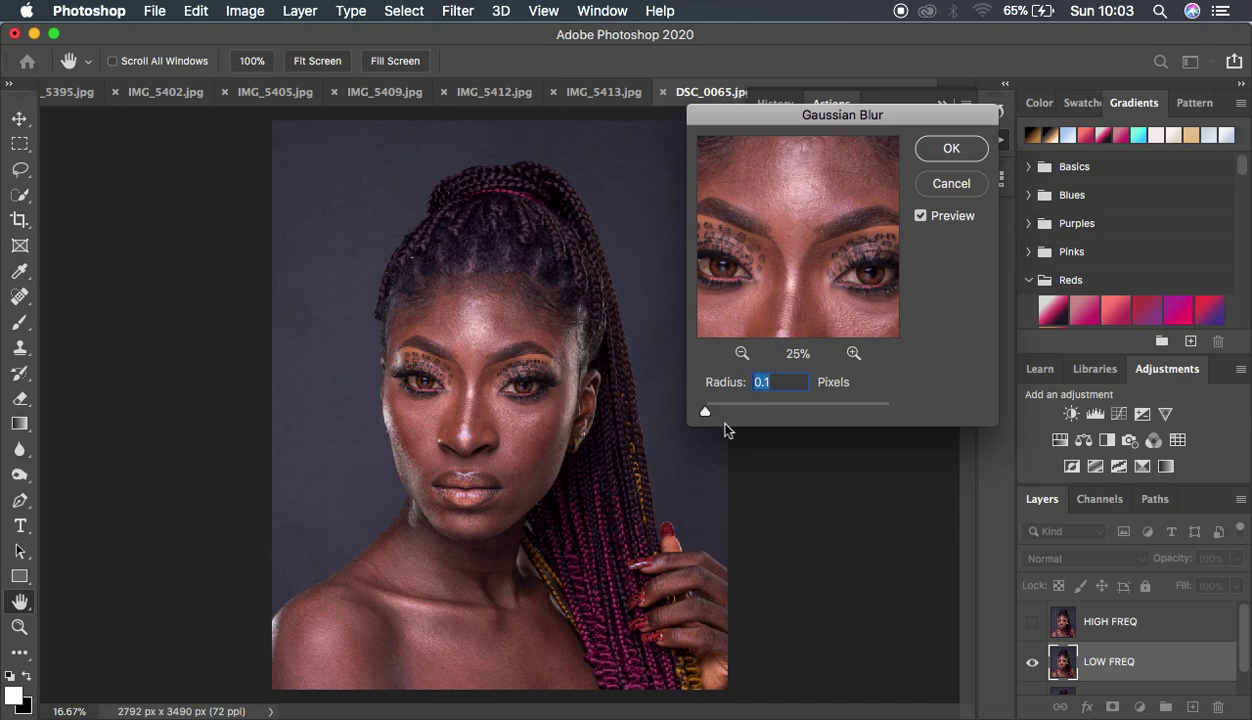
{"action": "left_click_drag", "start_coordinate": [707, 413], "coordinate": [770, 417]}
{"action": "left_click_drag", "start_coordinate": [796, 224], "coordinate": [789, 177]}
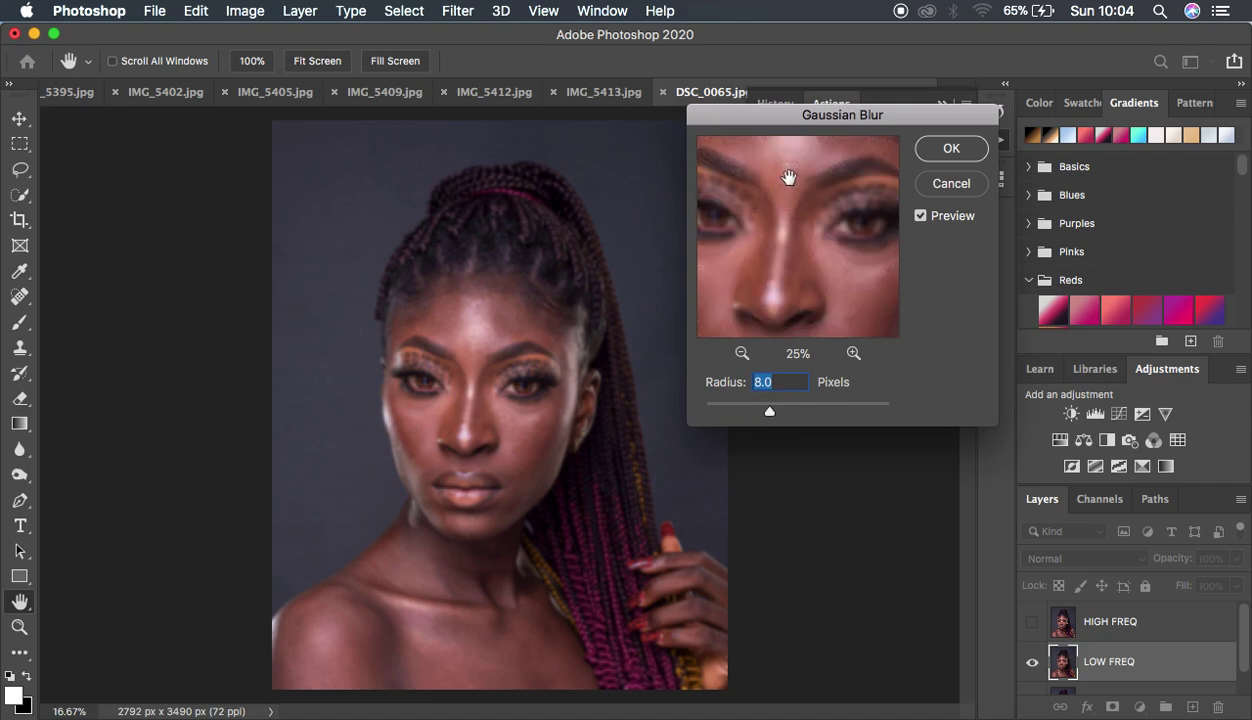
{"action": "left_click", "coordinate": [951, 150]}
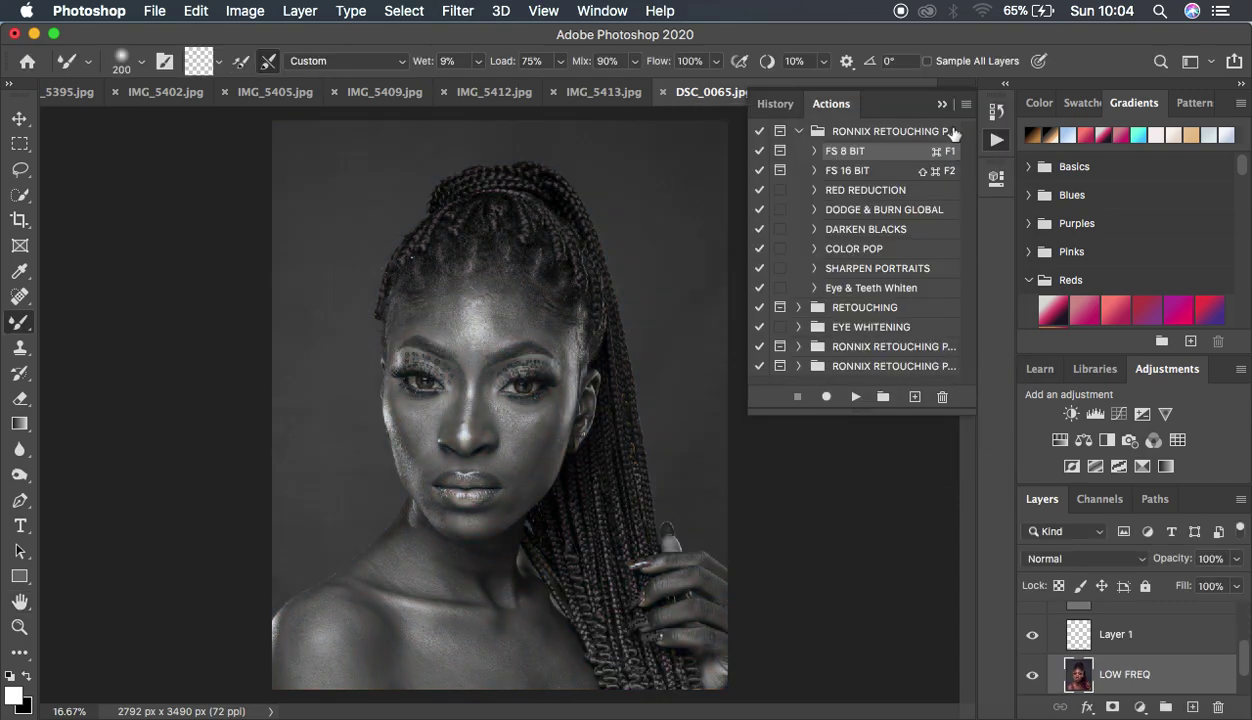
Delete the Black & White 1 adjustment layer from the FREQ SEP 8 BIT group.
{"action": "left_click", "coordinate": [941, 107]}
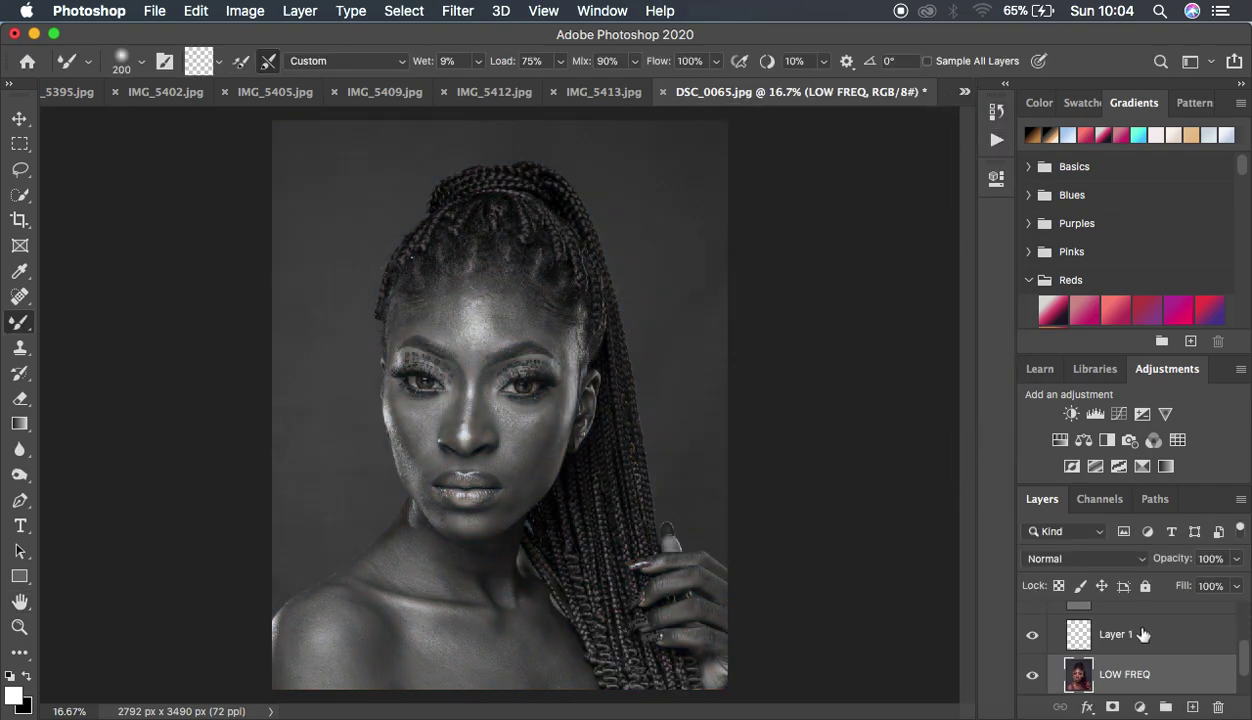
{"action": "scroll", "coordinate": [1143, 634], "scroll_direction": "up", "scroll_amount": 3}
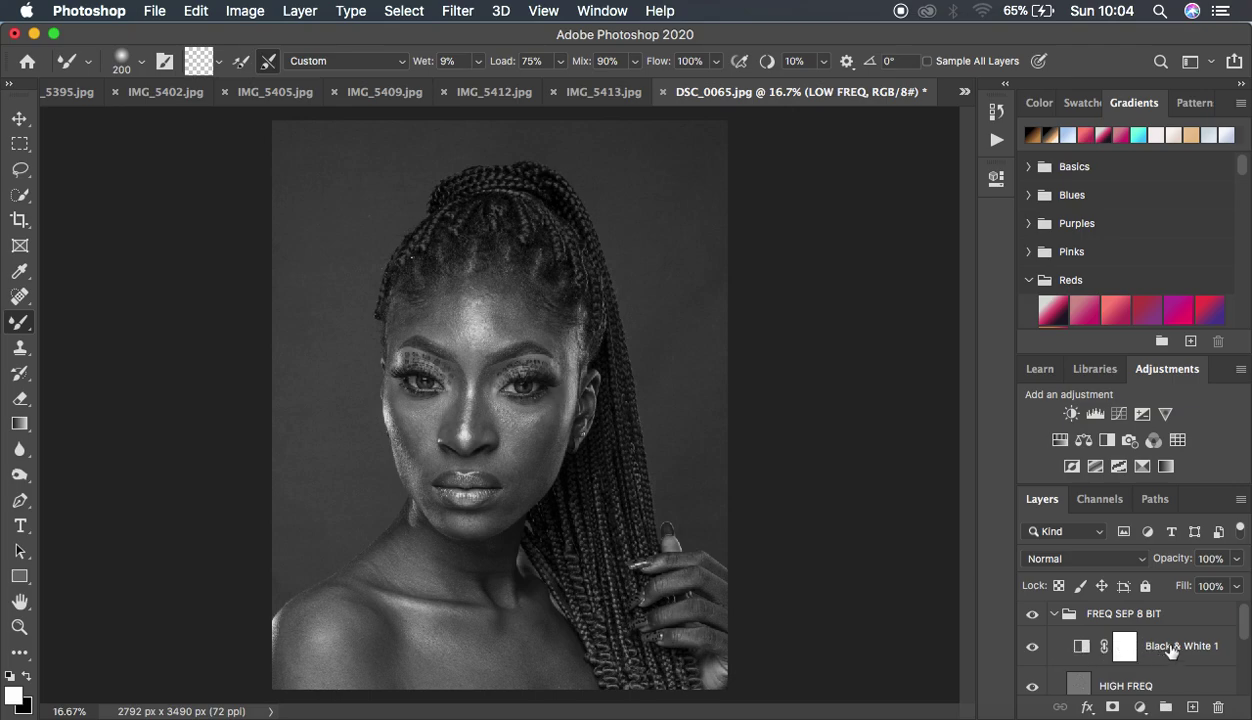
{"action": "left_click_drag", "start_coordinate": [1172, 648], "coordinate": [1218, 708]}
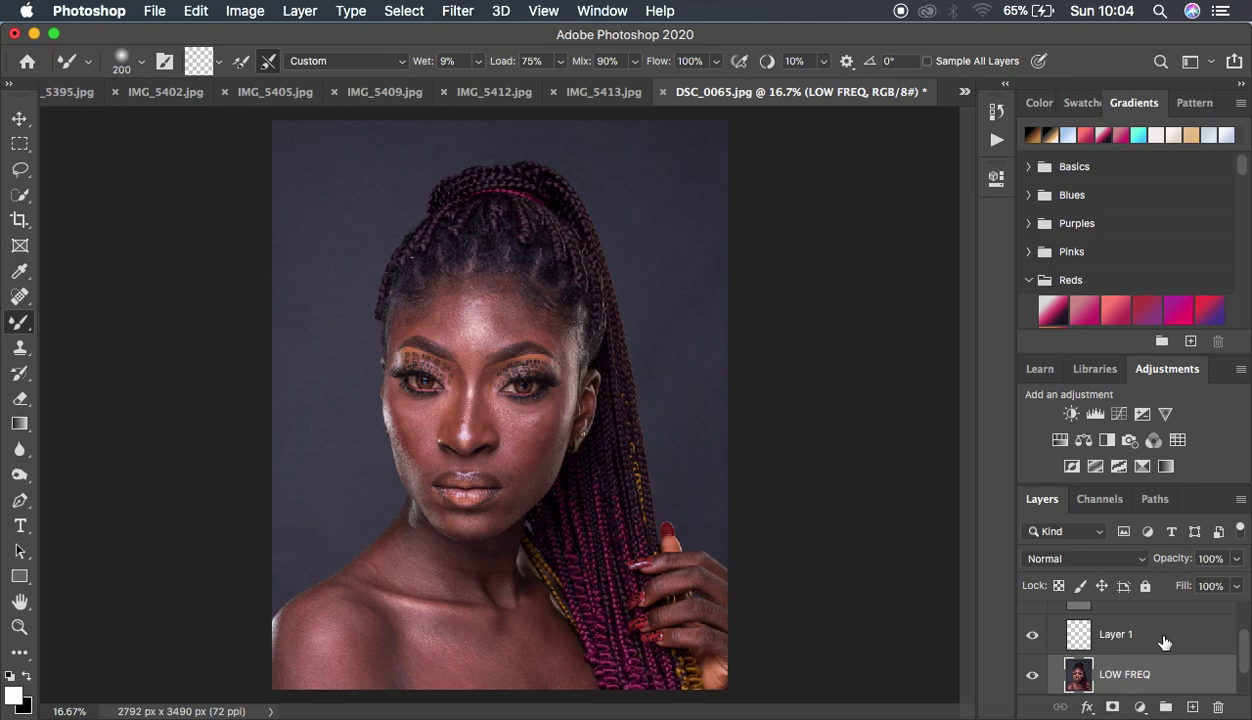
Choose the Mixer Brush tool, clean the brush and have it cleaned after each stroke.
{"action": "scroll", "coordinate": [1160, 642], "scroll_direction": "up", "scroll_amount": 2}
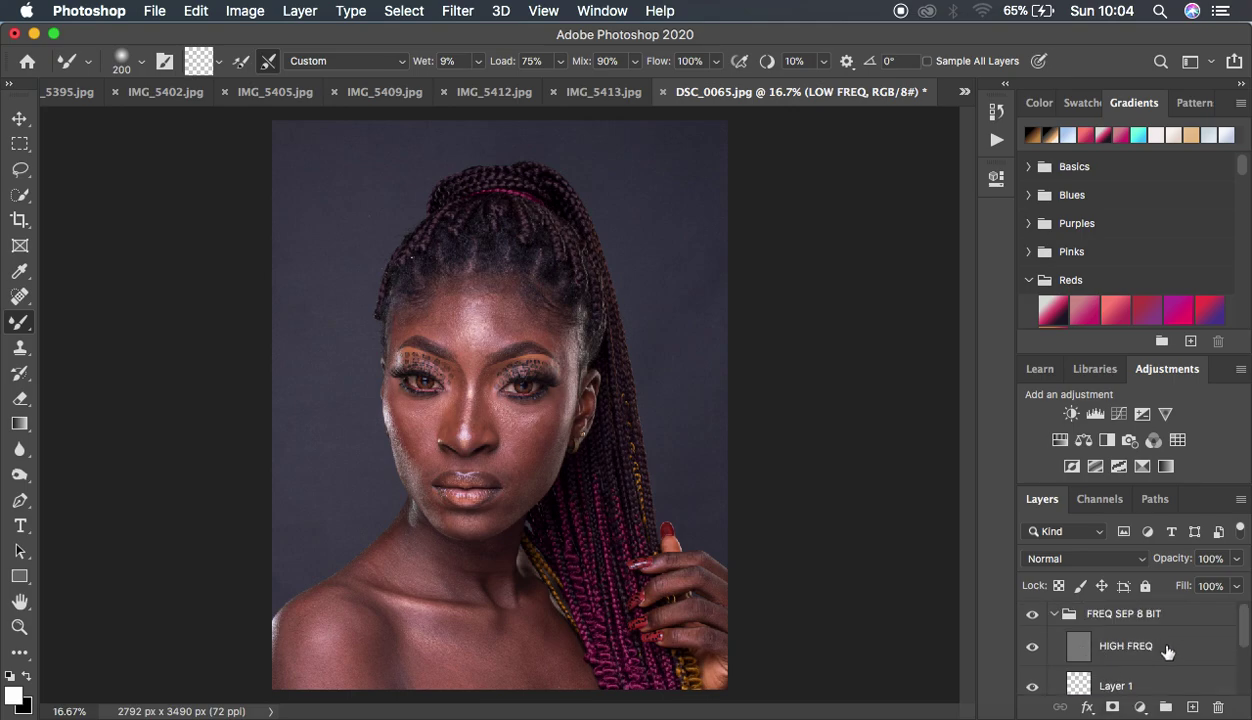
{"action": "left_click", "coordinate": [19, 321]}
{"action": "left_click", "coordinate": [100, 375]}
{"action": "left_click", "coordinate": [218, 63]}
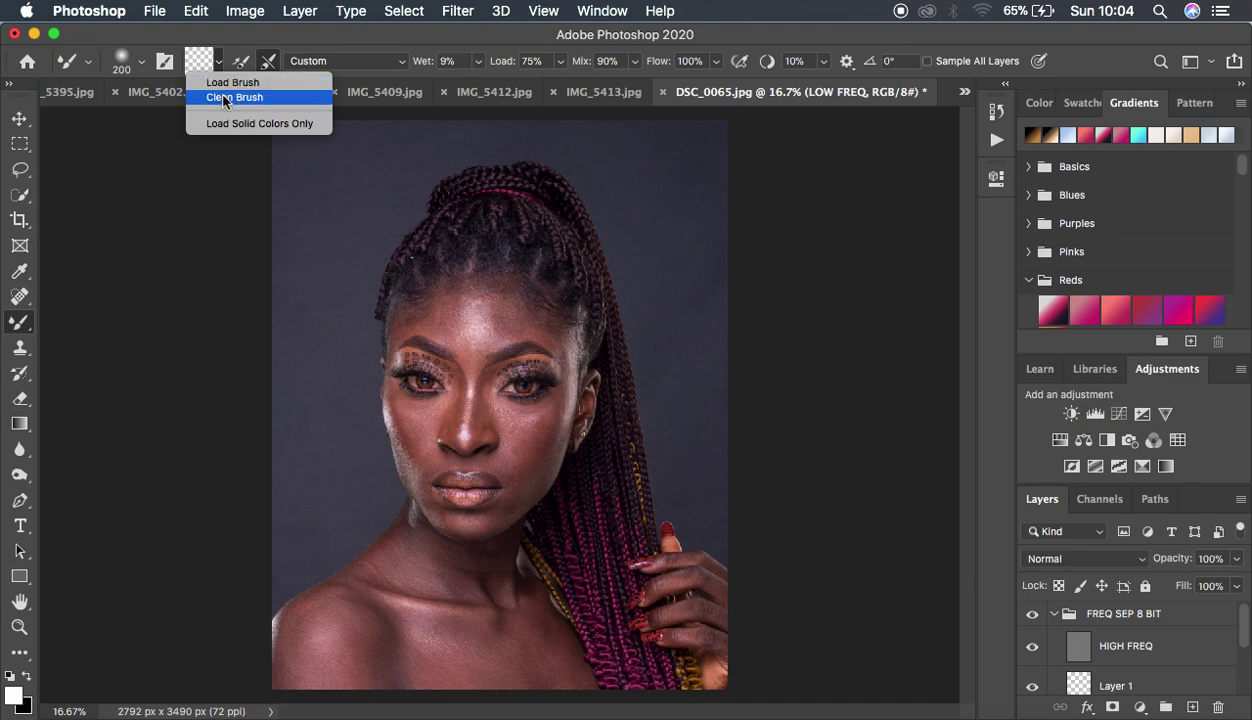
{"action": "left_click", "coordinate": [224, 98]}
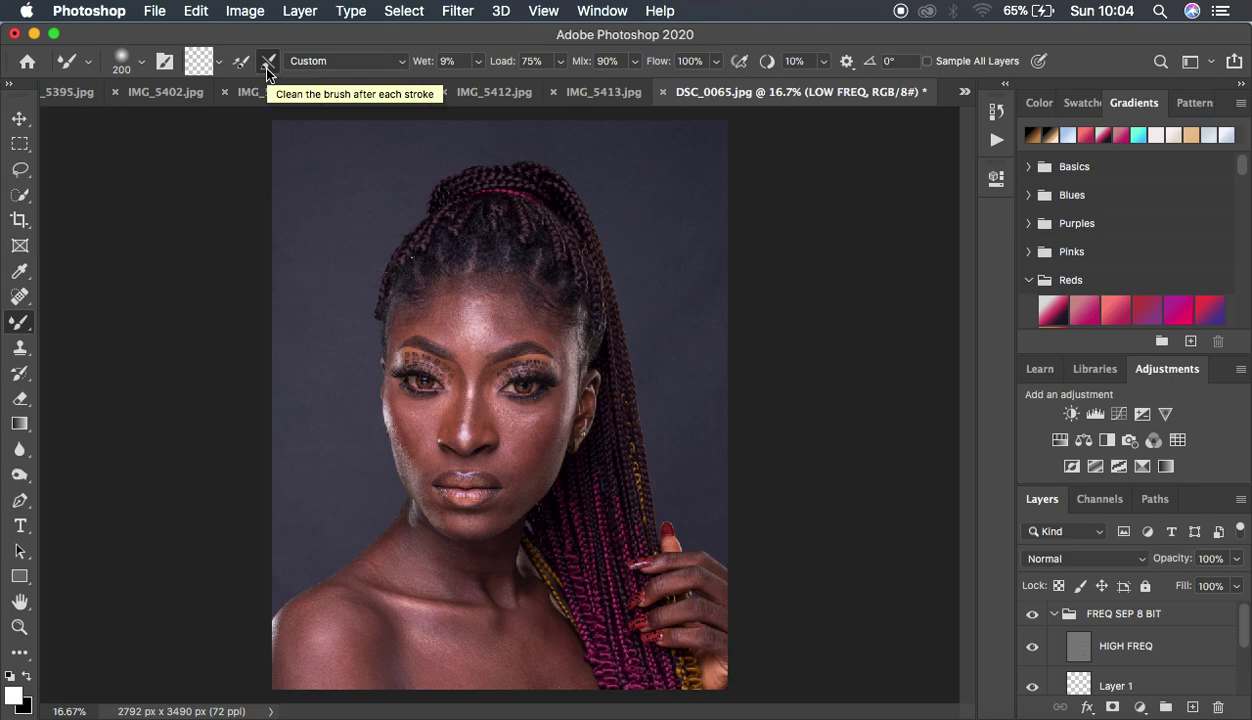
{"action": "left_click", "coordinate": [268, 64]}
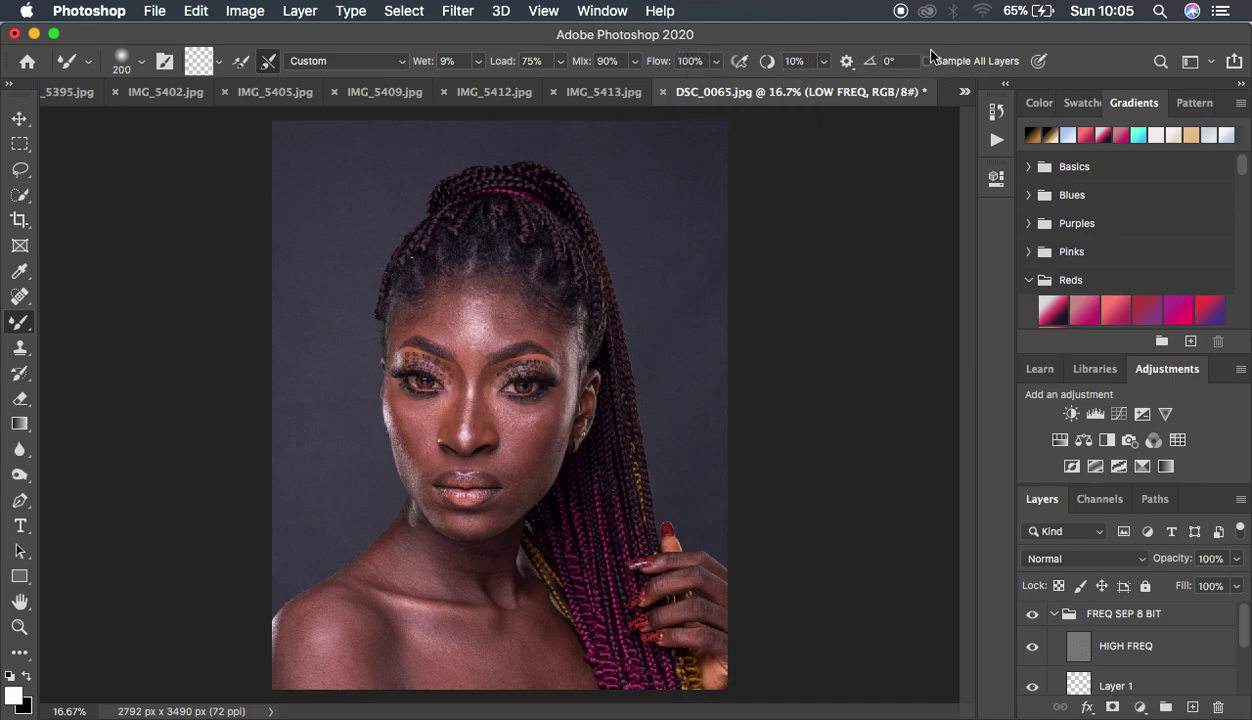
Hide the HIGH FREQ layer, keeping LOW FREQ as the layer to paint on.
{"action": "scroll", "coordinate": [1140, 632], "scroll_direction": "down", "scroll_amount": 3}
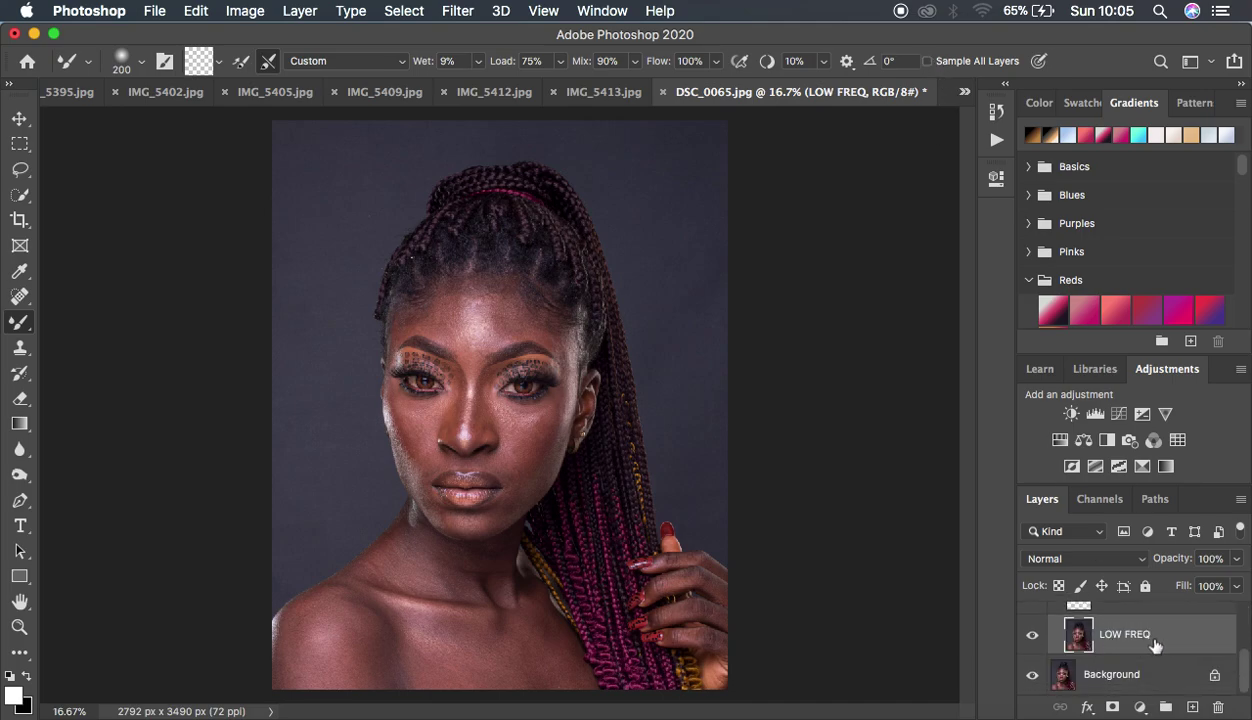
{"action": "scroll", "coordinate": [1172, 640], "scroll_direction": "up", "scroll_amount": 3}
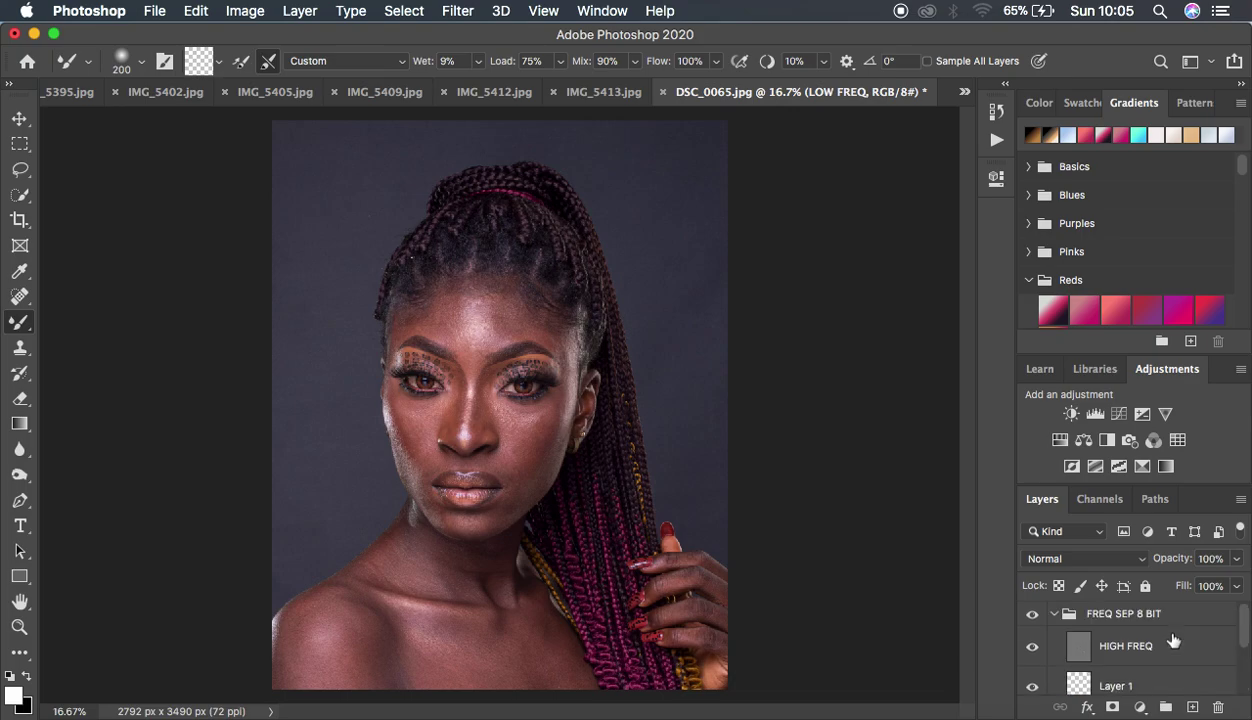
{"action": "left_click", "coordinate": [1032, 647]}
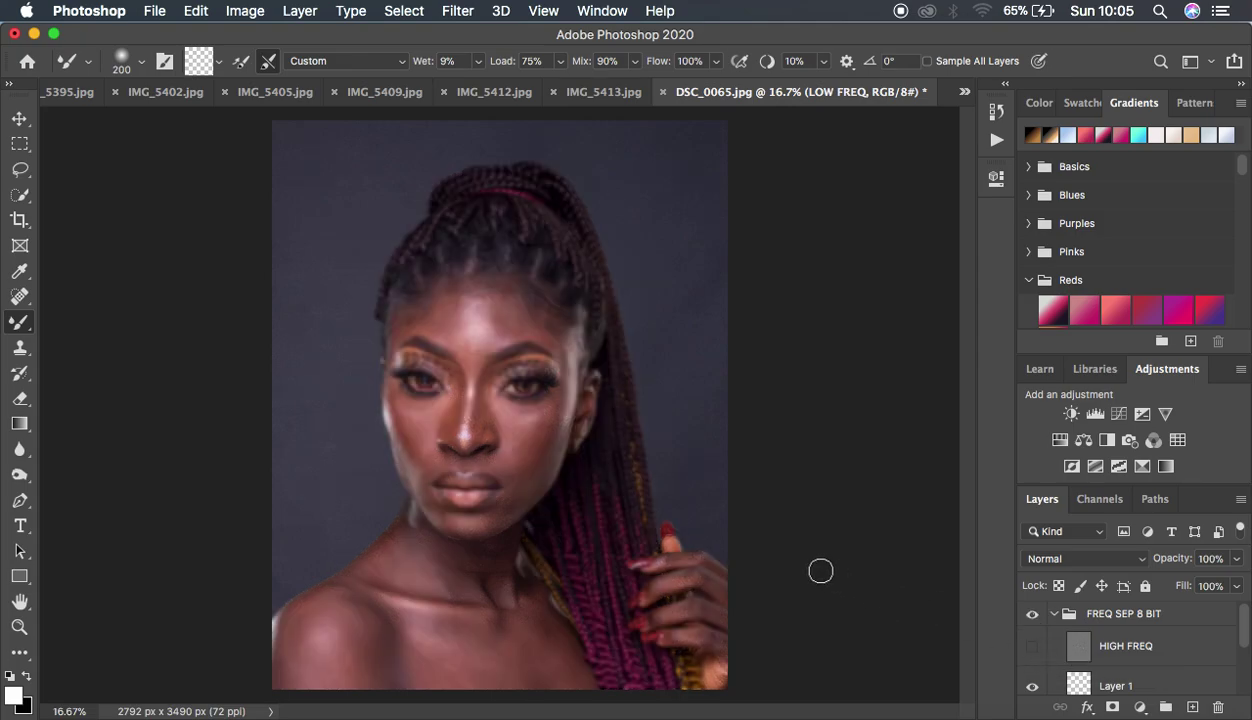
Blend the highlight tones across the centre of the forehead on the LOW FREQ layer with the Mixer Brush at size 200.
{"action": "key", "text": "super+equal"}
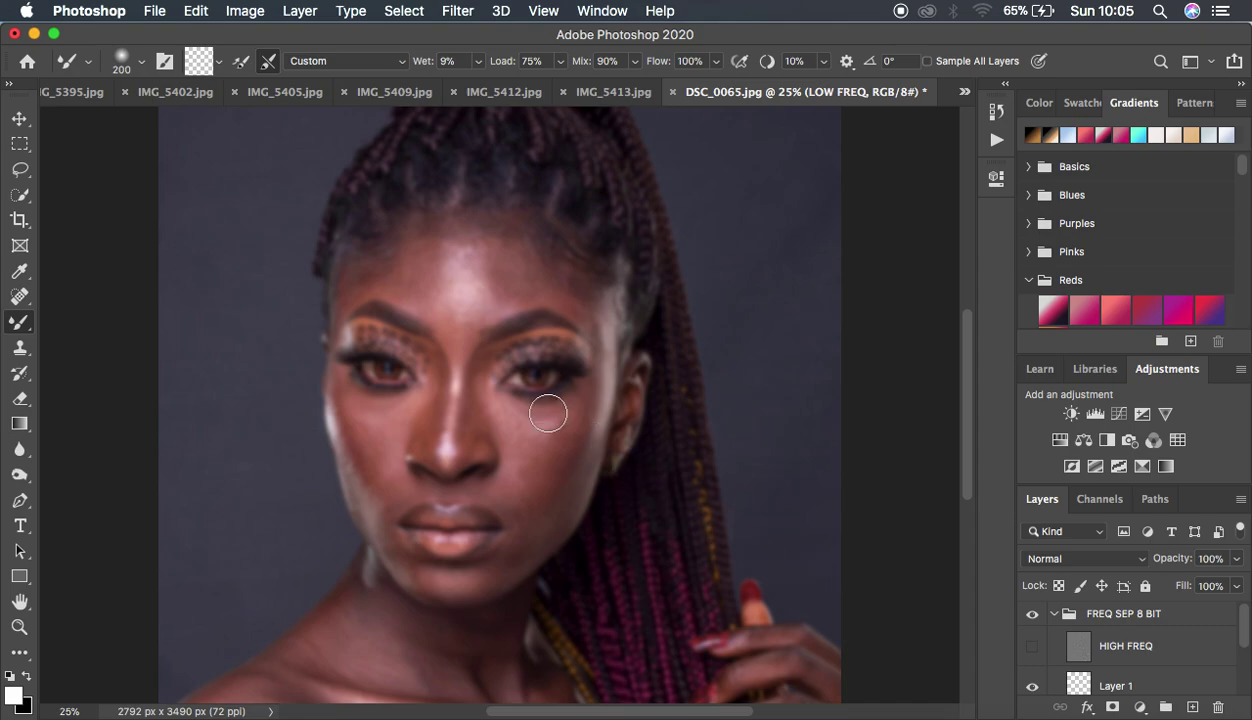
{"action": "key", "text": "super+equal"}
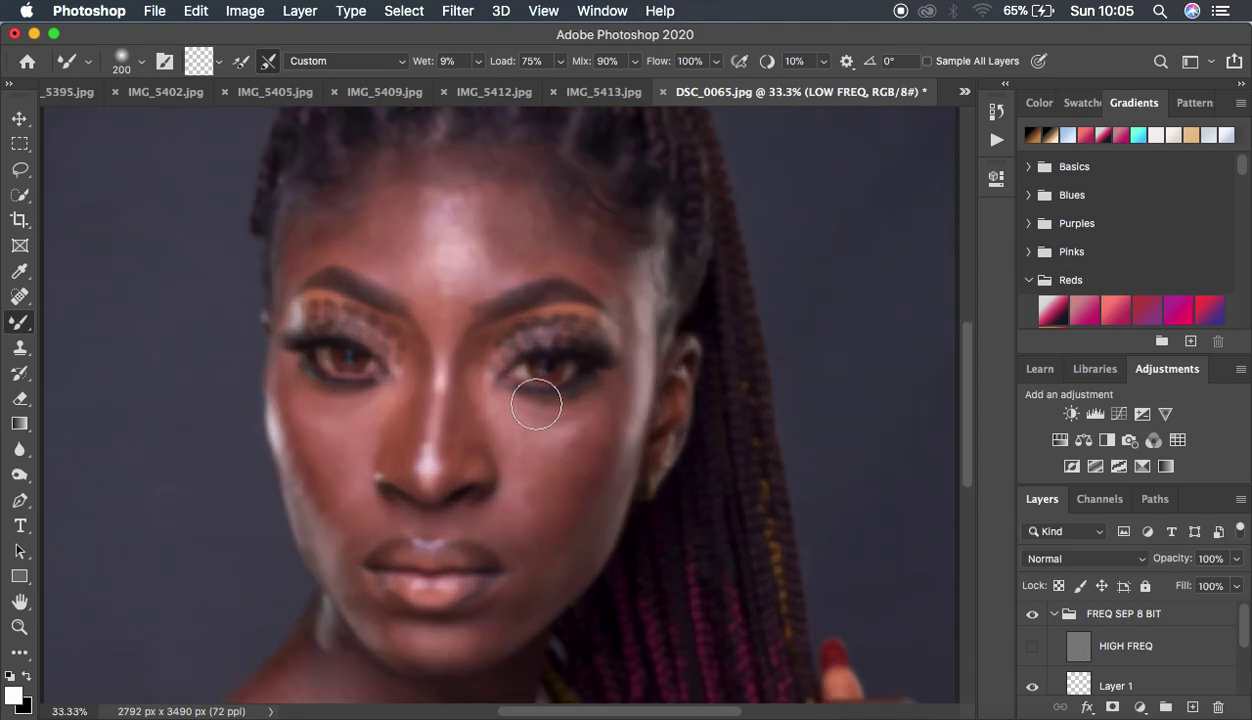
{"action": "scroll", "coordinate": [536, 405], "scroll_direction": "left", "scroll_amount": 5}
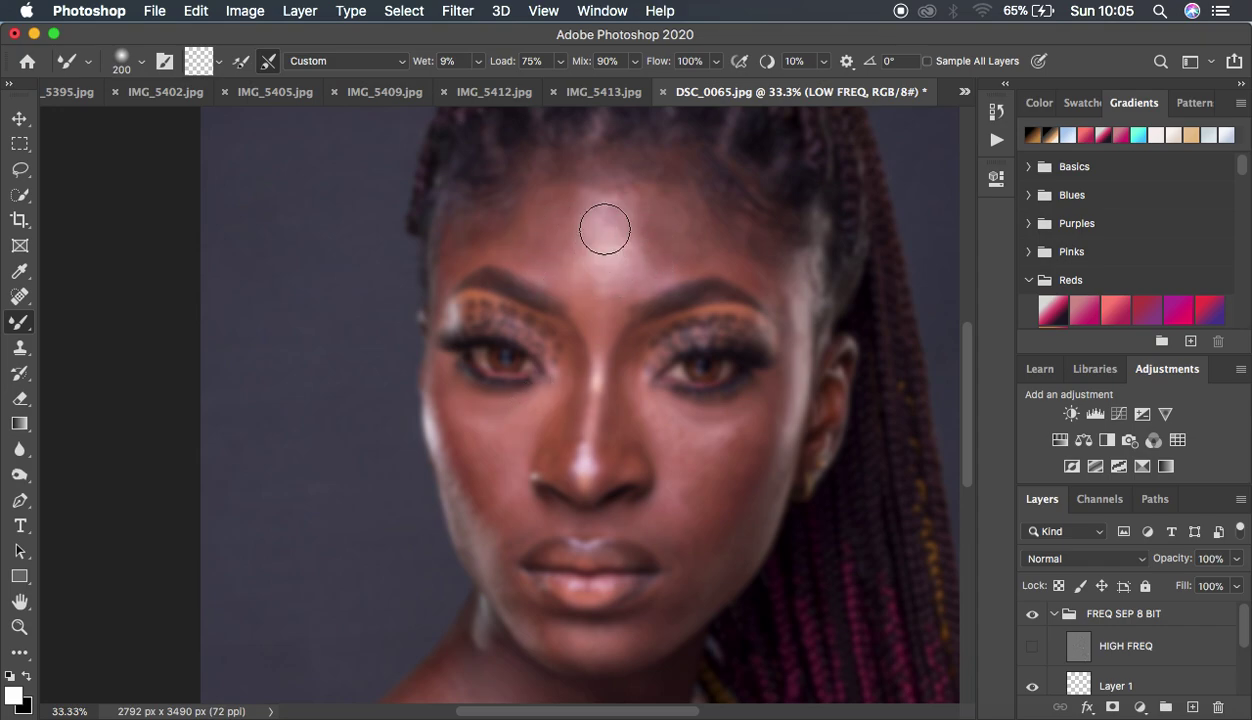
{"action": "mouse_move", "coordinate": [605, 229]}
{"action": "left_mouse_down"}
{"action": "mouse_move", "coordinate": [624, 269]}
{"action": "mouse_move", "coordinate": [669, 220]}
{"action": "mouse_move", "coordinate": [594, 286]}
{"action": "mouse_move", "coordinate": [643, 227]}
{"action": "mouse_move", "coordinate": [637, 345]}
{"action": "mouse_move", "coordinate": [658, 298]}
{"action": "mouse_move", "coordinate": [569, 277]}
{"action": "mouse_move", "coordinate": [594, 200]}
{"action": "mouse_move", "coordinate": [609, 263]}
{"action": "mouse_move", "coordinate": [630, 249]}
{"action": "mouse_move", "coordinate": [638, 217]}
{"action": "mouse_move", "coordinate": [634, 268]}
{"action": "left_mouse_up"}
{"action": "key", "text": "bracketleft"}
{"action": "key", "text": "bracketleft"}
{"action": "key", "text": "bracketleft"}
{"action": "key", "text": "bracketleft"}
{"action": "key", "text": "bracketleft"}
{"action": "key", "text": "bracketleft"}
{"action": "key", "text": "bracketleft"}
{"action": "key", "text": "bracketleft"}
{"action": "key", "text": "bracketleft"}
{"action": "key", "text": "bracketleft"}
{"action": "key", "text": "bracketleft"}
{"action": "mouse_move", "coordinate": [552, 213]}
{"action": "left_mouse_down"}
{"action": "mouse_move", "coordinate": [549, 180]}
{"action": "mouse_move", "coordinate": [542, 214]}
{"action": "mouse_move", "coordinate": [551, 209]}
{"action": "mouse_move", "coordinate": [572, 268]}
{"action": "mouse_move", "coordinate": [509, 222]}
{"action": "mouse_move", "coordinate": [477, 232]}
{"action": "mouse_move", "coordinate": [520, 220]}
{"action": "mouse_move", "coordinate": [547, 205]}
{"action": "left_mouse_up"}
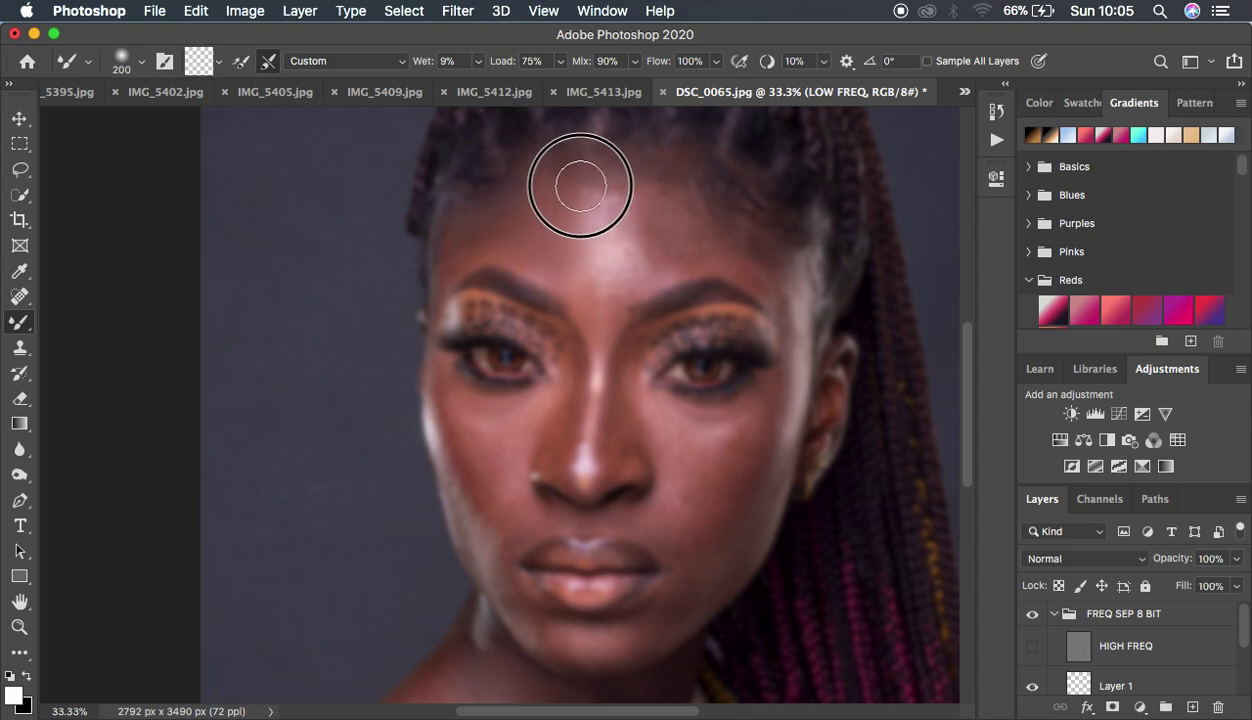
{"action": "mouse_move", "coordinate": [636, 182]}
{"action": "left_mouse_down"}
{"action": "mouse_move", "coordinate": [658, 226]}
{"action": "mouse_move", "coordinate": [658, 181]}
{"action": "mouse_move", "coordinate": [673, 179]}
{"action": "mouse_move", "coordinate": [643, 259]}
{"action": "left_mouse_up"}
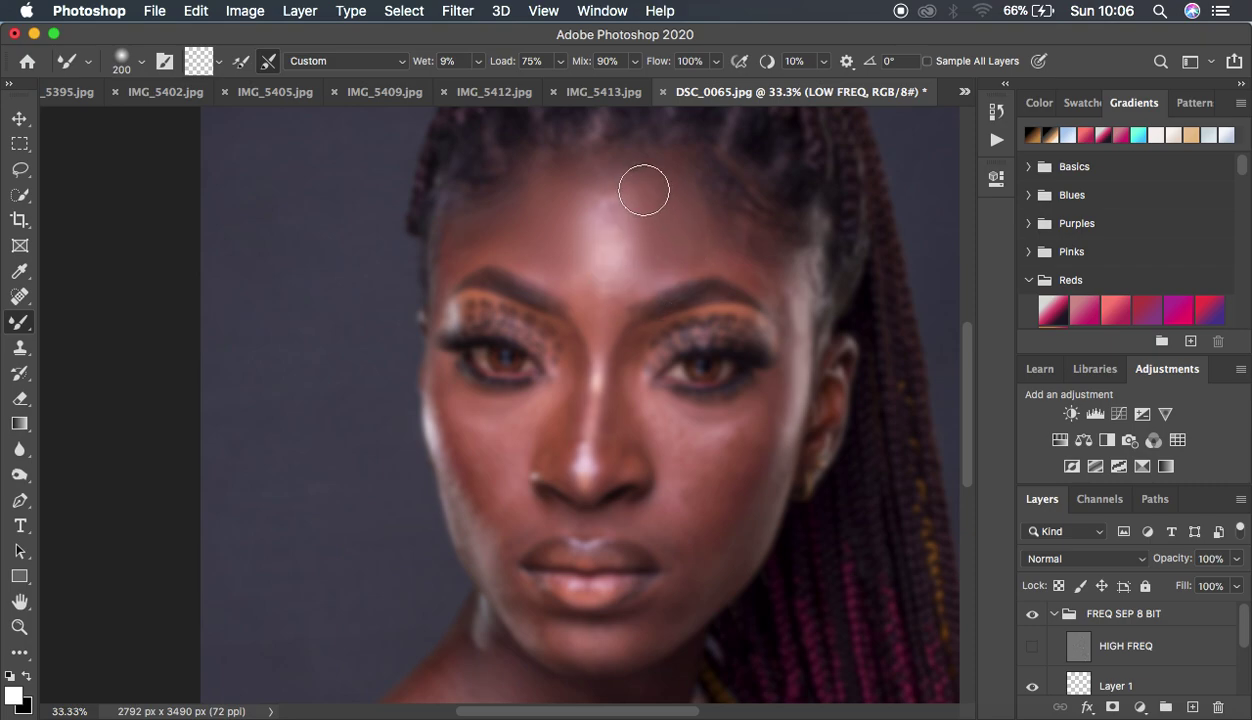
{"action": "mouse_move", "coordinate": [643, 190]}
{"action": "left_mouse_down"}
{"action": "mouse_move", "coordinate": [640, 170]}
{"action": "mouse_move", "coordinate": [676, 173]}
{"action": "mouse_move", "coordinate": [606, 168]}
{"action": "left_mouse_up"}
{"action": "left_click_drag", "start_coordinate": [601, 216], "coordinate": [601, 235]}
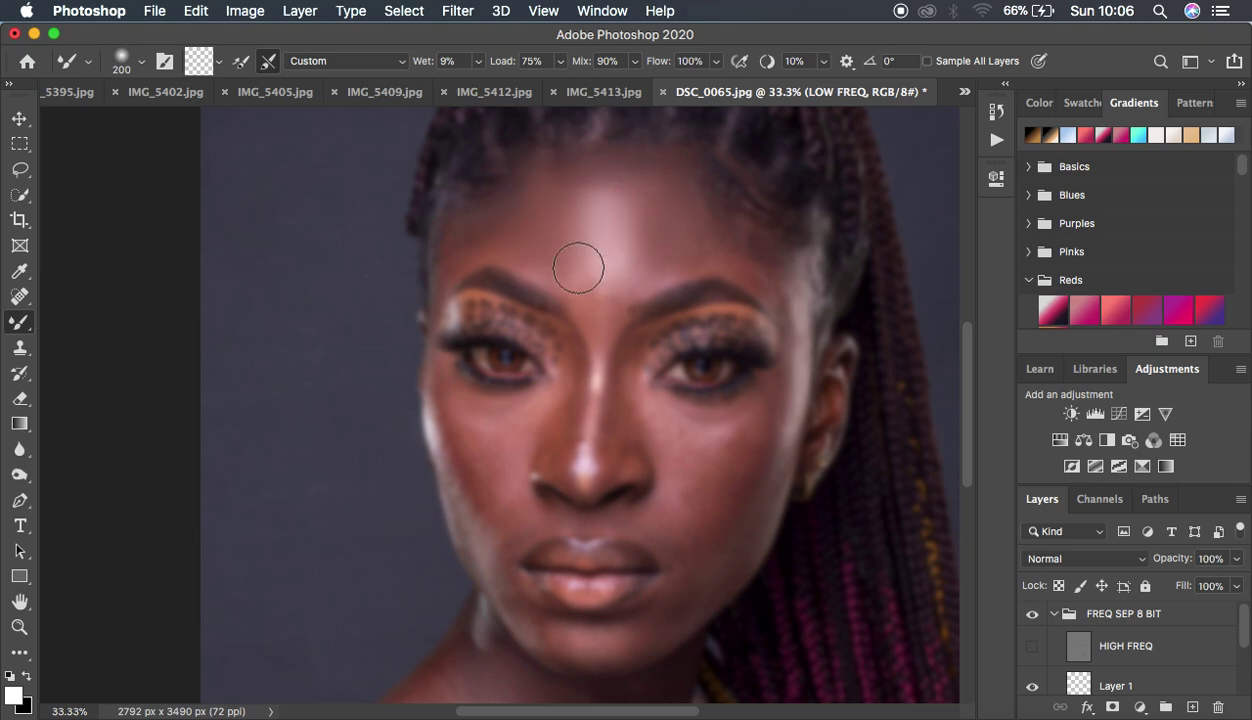
{"action": "mouse_move", "coordinate": [598, 282]}
{"action": "left_mouse_down"}
{"action": "mouse_move", "coordinate": [587, 282]}
{"action": "mouse_move", "coordinate": [612, 285]}
{"action": "mouse_move", "coordinate": [582, 293]}
{"action": "mouse_move", "coordinate": [609, 307]}
{"action": "mouse_move", "coordinate": [563, 270]}
{"action": "mouse_move", "coordinate": [572, 192]}
{"action": "mouse_move", "coordinate": [637, 226]}
{"action": "mouse_move", "coordinate": [626, 251]}
{"action": "mouse_move", "coordinate": [590, 256]}
{"action": "mouse_move", "coordinate": [571, 215]}
{"action": "mouse_move", "coordinate": [623, 254]}
{"action": "mouse_move", "coordinate": [618, 268]}
{"action": "left_mouse_up"}
{"action": "left_click_drag", "start_coordinate": [570, 220], "coordinate": [626, 265]}
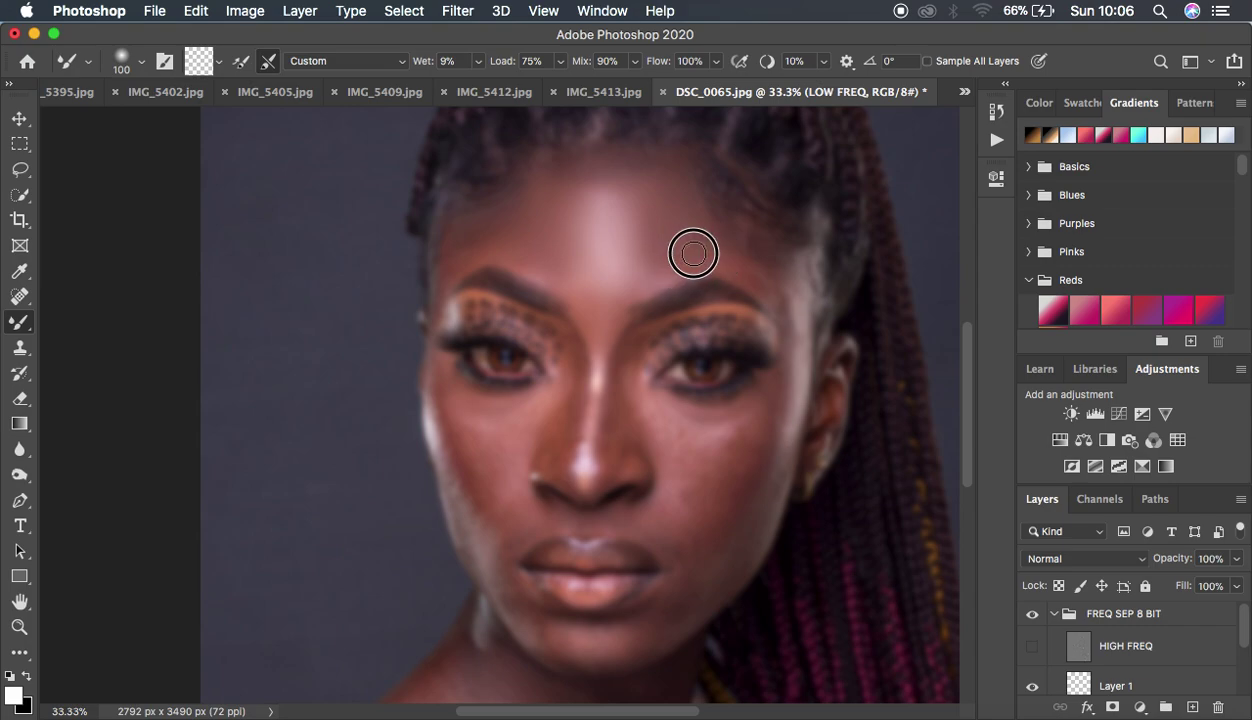
Smooth the tones above the eyebrows and along the hairline with the Mixer Brush at sizes from 100 to 175.
{"action": "mouse_move", "coordinate": [693, 252]}
{"action": "left_mouse_down"}
{"action": "mouse_move", "coordinate": [766, 284]}
{"action": "mouse_move", "coordinate": [718, 250]}
{"action": "mouse_move", "coordinate": [702, 221]}
{"action": "left_mouse_up"}
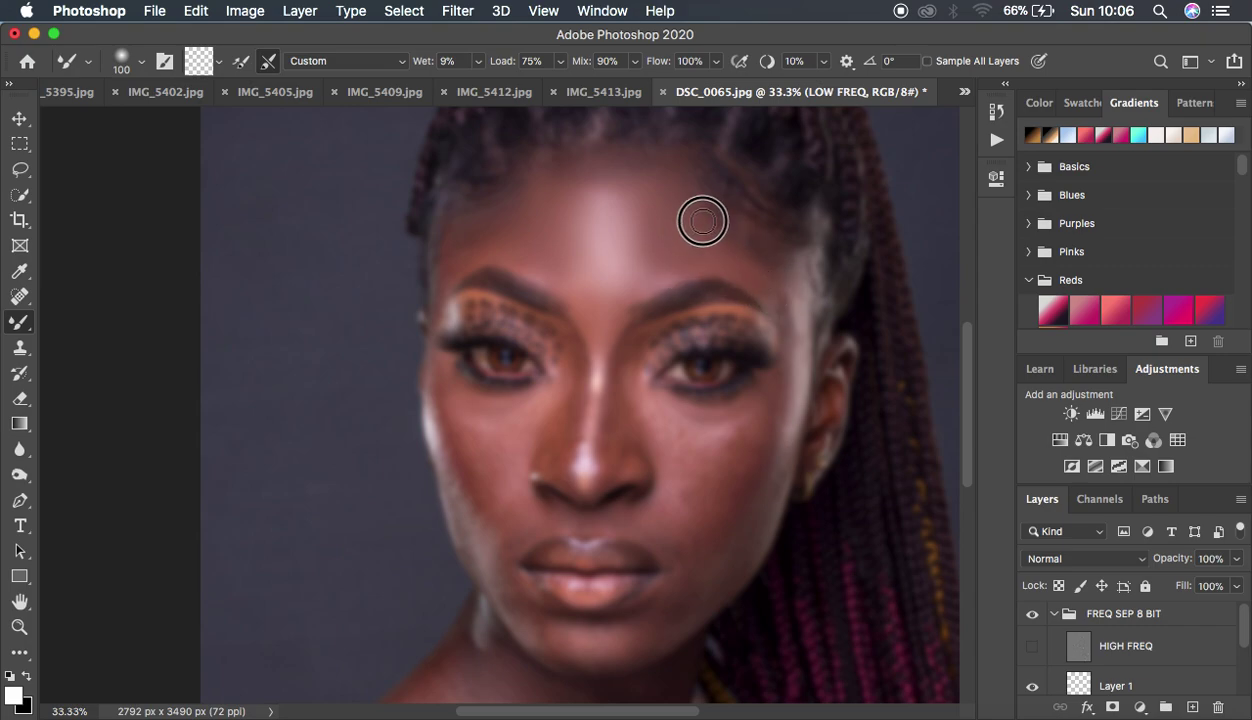
{"action": "mouse_move", "coordinate": [665, 183]}
{"action": "left_mouse_down"}
{"action": "mouse_move", "coordinate": [628, 176]}
{"action": "mouse_move", "coordinate": [537, 186]}
{"action": "left_mouse_up"}
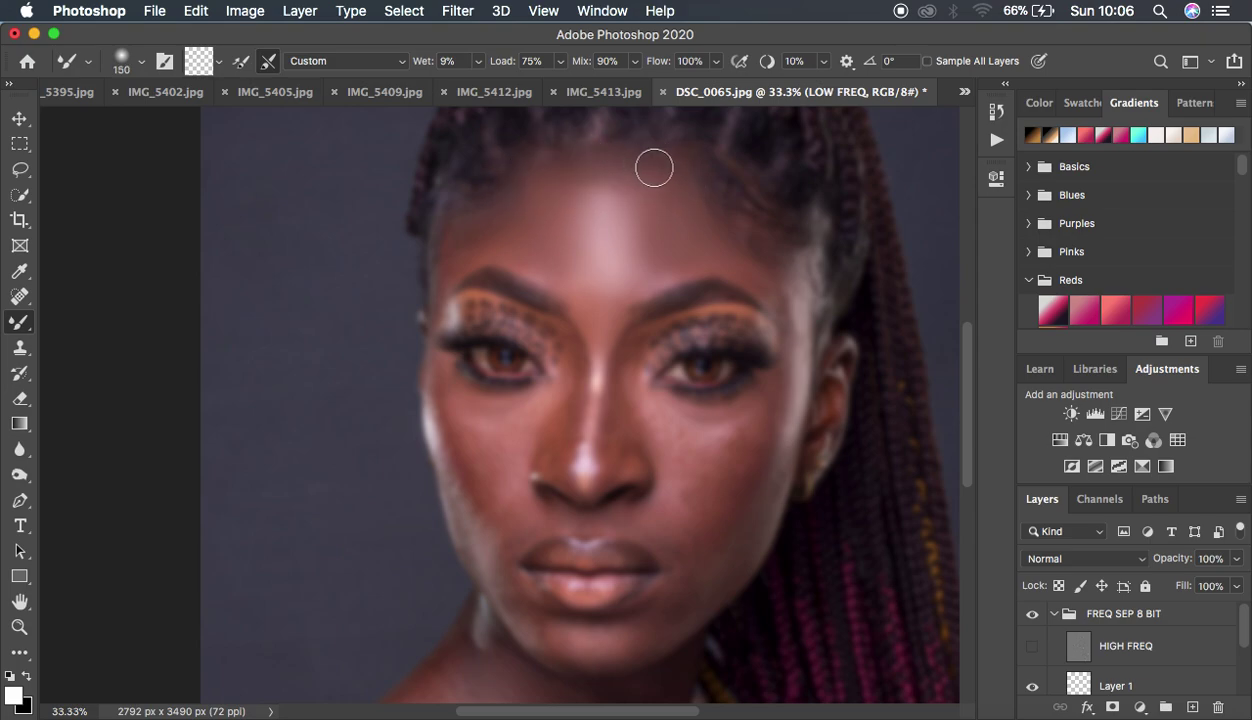
{"action": "mouse_move", "coordinate": [654, 168]}
{"action": "left_mouse_down"}
{"action": "mouse_move", "coordinate": [584, 190]}
{"action": "mouse_move", "coordinate": [585, 203]}
{"action": "mouse_move", "coordinate": [606, 176]}
{"action": "mouse_move", "coordinate": [619, 214]}
{"action": "mouse_move", "coordinate": [559, 201]}
{"action": "left_mouse_up"}
{"action": "mouse_move", "coordinate": [482, 231]}
{"action": "left_mouse_down"}
{"action": "mouse_move", "coordinate": [506, 241]}
{"action": "mouse_move", "coordinate": [492, 215]}
{"action": "mouse_move", "coordinate": [494, 233]}
{"action": "mouse_move", "coordinate": [453, 262]}
{"action": "mouse_move", "coordinate": [506, 238]}
{"action": "mouse_move", "coordinate": [470, 249]}
{"action": "mouse_move", "coordinate": [517, 242]}
{"action": "mouse_move", "coordinate": [556, 273]}
{"action": "mouse_move", "coordinate": [537, 196]}
{"action": "mouse_move", "coordinate": [564, 169]}
{"action": "left_mouse_up"}
{"action": "mouse_move", "coordinate": [557, 227]}
{"action": "left_mouse_down"}
{"action": "mouse_move", "coordinate": [596, 189]}
{"action": "mouse_move", "coordinate": [653, 215]}
{"action": "mouse_move", "coordinate": [615, 190]}
{"action": "mouse_move", "coordinate": [616, 261]}
{"action": "mouse_move", "coordinate": [618, 197]}
{"action": "mouse_move", "coordinate": [635, 220]}
{"action": "mouse_move", "coordinate": [618, 276]}
{"action": "mouse_move", "coordinate": [572, 186]}
{"action": "mouse_move", "coordinate": [627, 197]}
{"action": "mouse_move", "coordinate": [636, 266]}
{"action": "left_mouse_up"}
Show the HIGH FREQ layer and compare the forehead before and after by toggling the FREQ SEP 8 BIT group's visibility.
{"action": "left_click", "coordinate": [1033, 651]}
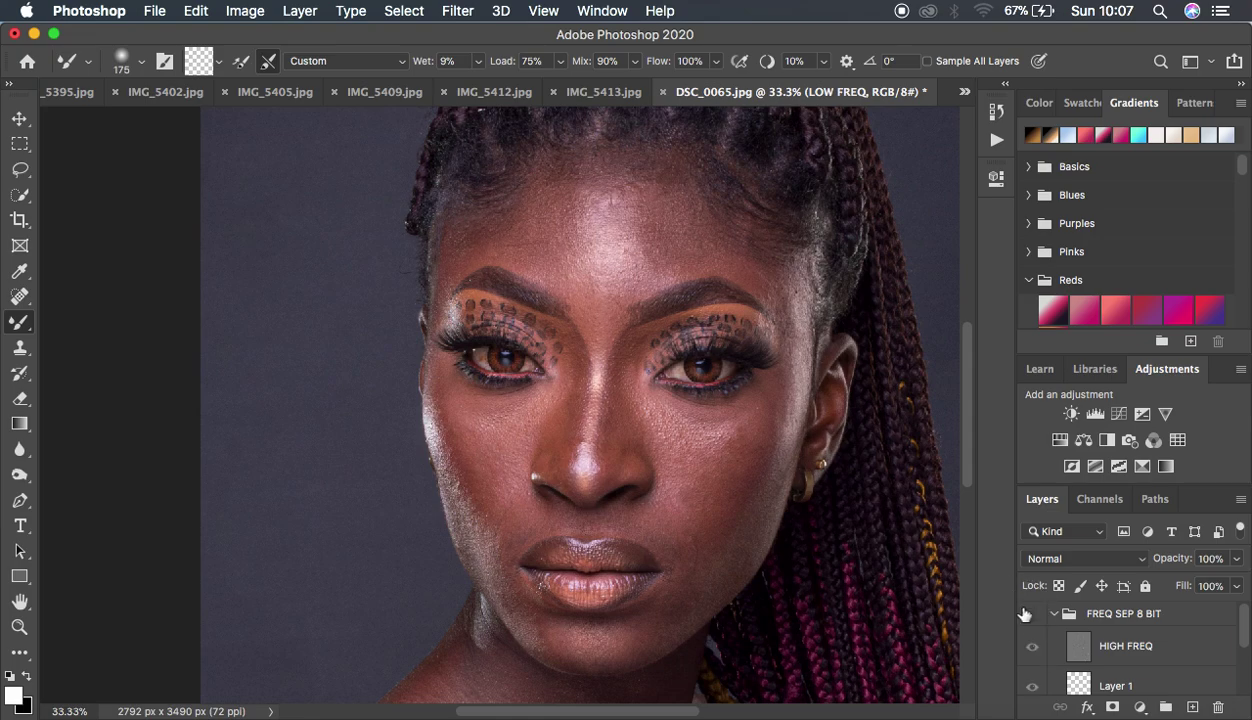
{"action": "left_click", "coordinate": [1028, 613]}
{"action": "left_click", "coordinate": [1028, 613]}
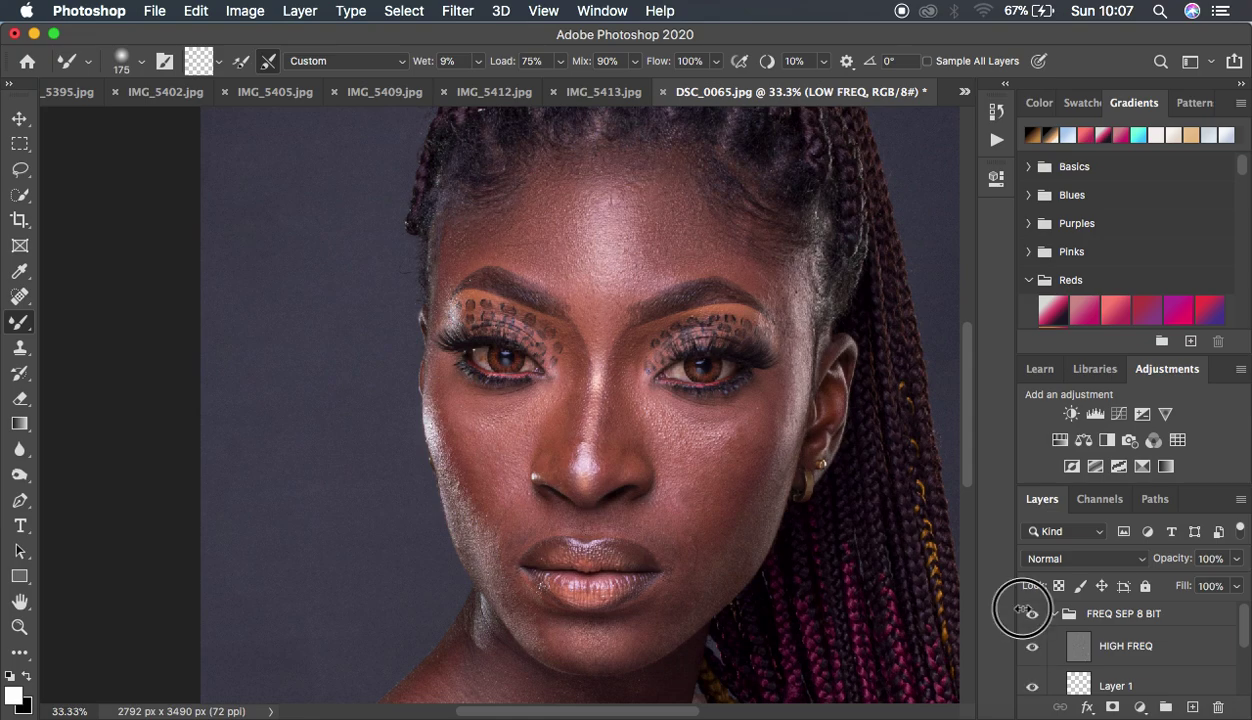
{"action": "left_click", "coordinate": [1028, 613]}
{"action": "left_click", "coordinate": [1028, 613]}
{"action": "left_click", "coordinate": [1028, 613]}
{"action": "left_click", "coordinate": [1028, 613]}
{"action": "left_click", "coordinate": [1028, 613]}
{"action": "left_click", "coordinate": [1028, 613]}
Hide the HIGH FREQ layer and smooth both cheeks on the LOW FREQ layer with the Mixer Brush at sizes 200 and 150.
{"action": "left_click", "coordinate": [1031, 645]}
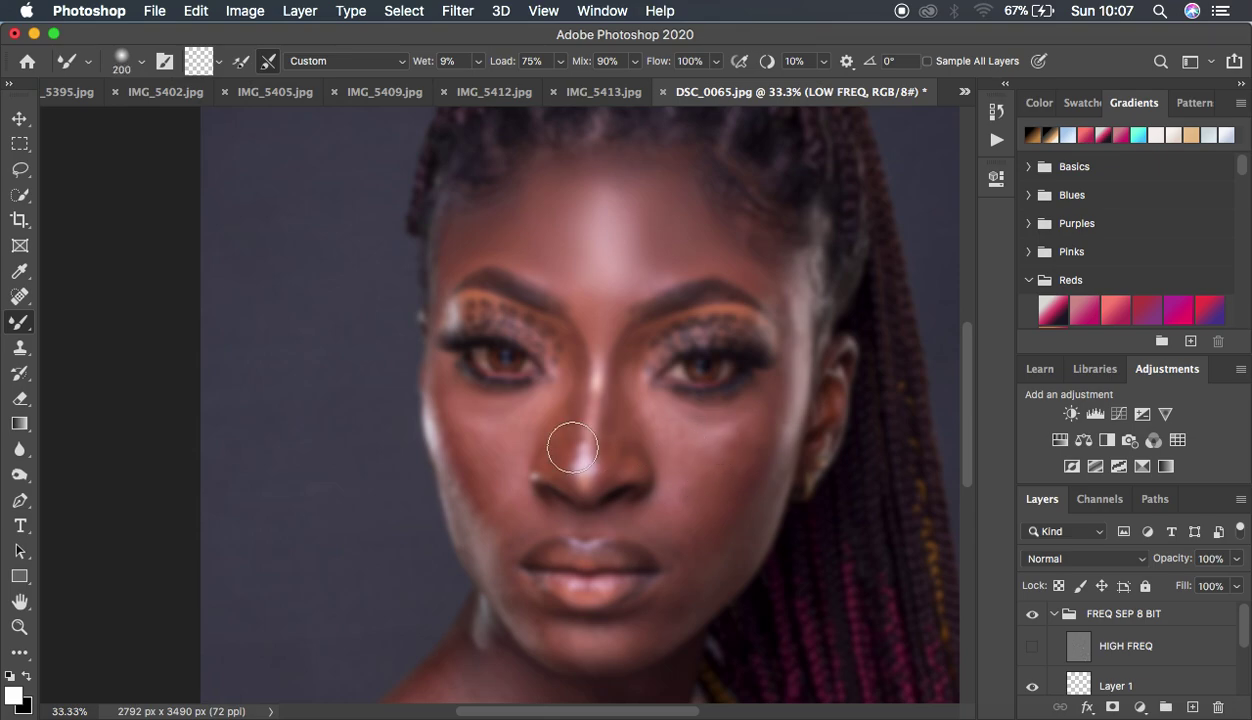
{"action": "mouse_move", "coordinate": [486, 426]}
{"action": "left_mouse_down"}
{"action": "mouse_move", "coordinate": [508, 471]}
{"action": "mouse_move", "coordinate": [484, 435]}
{"action": "mouse_move", "coordinate": [503, 429]}
{"action": "mouse_move", "coordinate": [507, 444]}
{"action": "mouse_move", "coordinate": [484, 440]}
{"action": "mouse_move", "coordinate": [519, 515]}
{"action": "mouse_move", "coordinate": [501, 476]}
{"action": "mouse_move", "coordinate": [544, 408]}
{"action": "mouse_move", "coordinate": [474, 441]}
{"action": "mouse_move", "coordinate": [453, 391]}
{"action": "left_mouse_up"}
{"action": "key", "text": "bracketleft"}
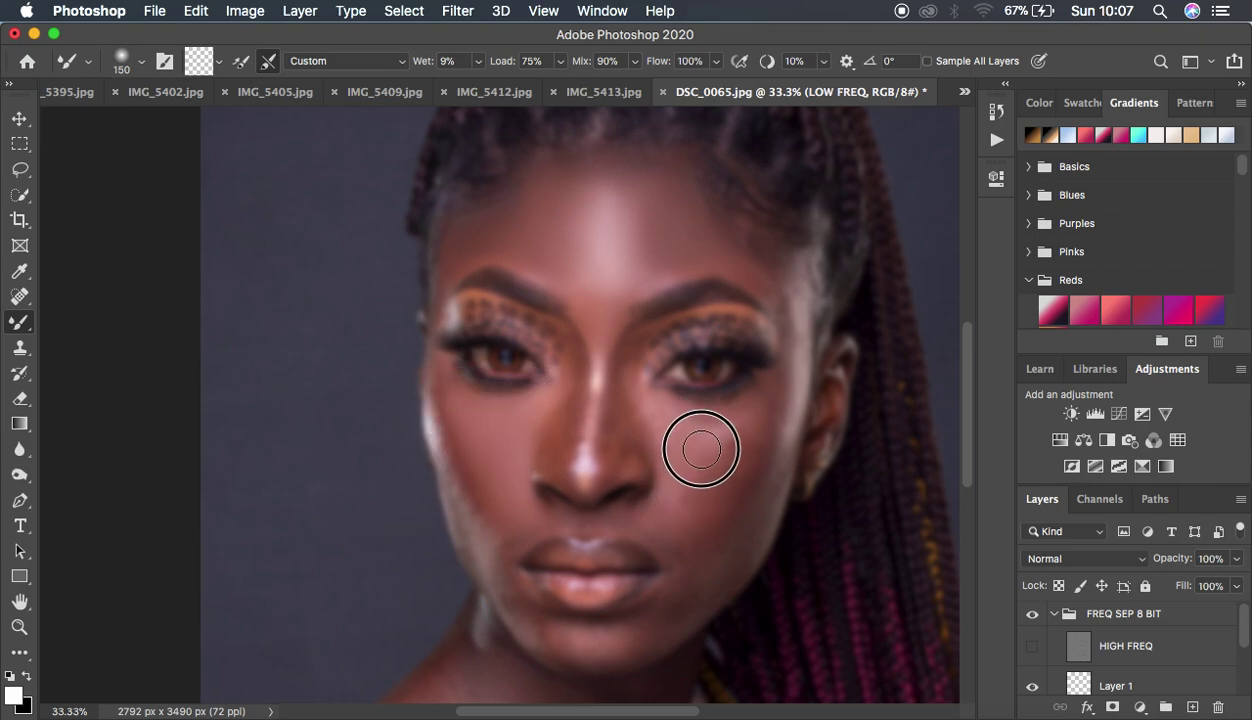
{"action": "mouse_move", "coordinate": [701, 449]}
{"action": "left_mouse_down"}
{"action": "mouse_move", "coordinate": [720, 463]}
{"action": "mouse_move", "coordinate": [664, 423]}
{"action": "mouse_move", "coordinate": [679, 460]}
{"action": "mouse_move", "coordinate": [672, 445]}
{"action": "mouse_move", "coordinate": [702, 463]}
{"action": "mouse_move", "coordinate": [731, 441]}
{"action": "mouse_move", "coordinate": [730, 480]}
{"action": "mouse_move", "coordinate": [760, 412]}
{"action": "mouse_move", "coordinate": [759, 437]}
{"action": "mouse_move", "coordinate": [718, 433]}
{"action": "mouse_move", "coordinate": [705, 450]}
{"action": "mouse_move", "coordinate": [651, 408]}
{"action": "mouse_move", "coordinate": [695, 439]}
{"action": "mouse_move", "coordinate": [713, 436]}
{"action": "mouse_move", "coordinate": [696, 427]}
{"action": "mouse_move", "coordinate": [728, 431]}
{"action": "mouse_move", "coordinate": [710, 503]}
{"action": "left_mouse_up"}
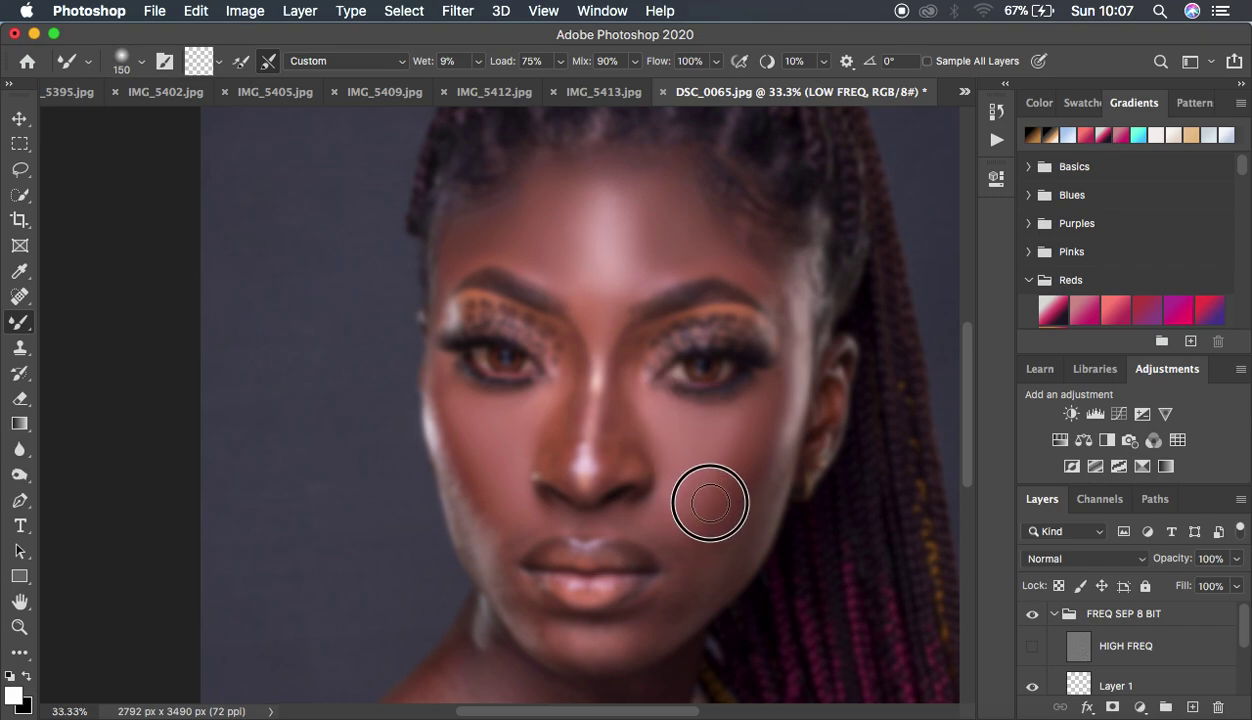
{"action": "mouse_move", "coordinate": [765, 472]}
{"action": "left_mouse_down"}
{"action": "mouse_move", "coordinate": [714, 577]}
{"action": "mouse_move", "coordinate": [731, 541]}
{"action": "mouse_move", "coordinate": [714, 561]}
{"action": "mouse_move", "coordinate": [707, 501]}
{"action": "mouse_move", "coordinate": [683, 542]}
{"action": "mouse_move", "coordinate": [699, 442]}
{"action": "left_mouse_up"}
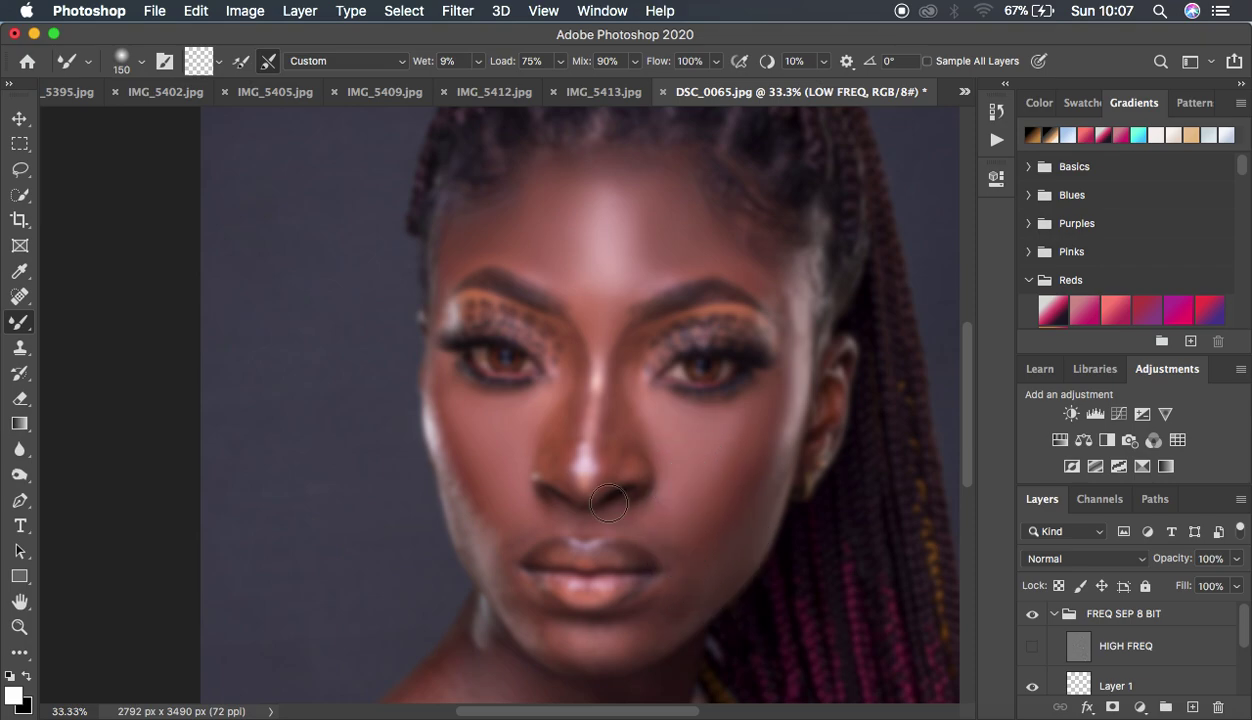
Blend the tones along the outer edge of the cheek on the nose-ring side, down the jaw to the chin.
{"action": "left_click_drag", "start_coordinate": [481, 492], "coordinate": [483, 497]}
{"action": "left_click_drag", "start_coordinate": [470, 526], "coordinate": [430, 411]}
{"action": "mouse_move", "coordinate": [482, 524]}
{"action": "left_mouse_down"}
{"action": "mouse_move", "coordinate": [497, 585]}
{"action": "mouse_move", "coordinate": [493, 565]}
{"action": "mouse_move", "coordinate": [519, 607]}
{"action": "mouse_move", "coordinate": [475, 516]}
{"action": "mouse_move", "coordinate": [505, 571]}
{"action": "left_mouse_up"}
{"action": "mouse_move", "coordinate": [540, 630]}
{"action": "left_mouse_down"}
{"action": "mouse_move", "coordinate": [514, 612]}
{"action": "mouse_move", "coordinate": [499, 564]}
{"action": "mouse_move", "coordinate": [509, 531]}
{"action": "mouse_move", "coordinate": [537, 523]}
{"action": "mouse_move", "coordinate": [509, 523]}
{"action": "mouse_move", "coordinate": [535, 518]}
{"action": "left_mouse_up"}
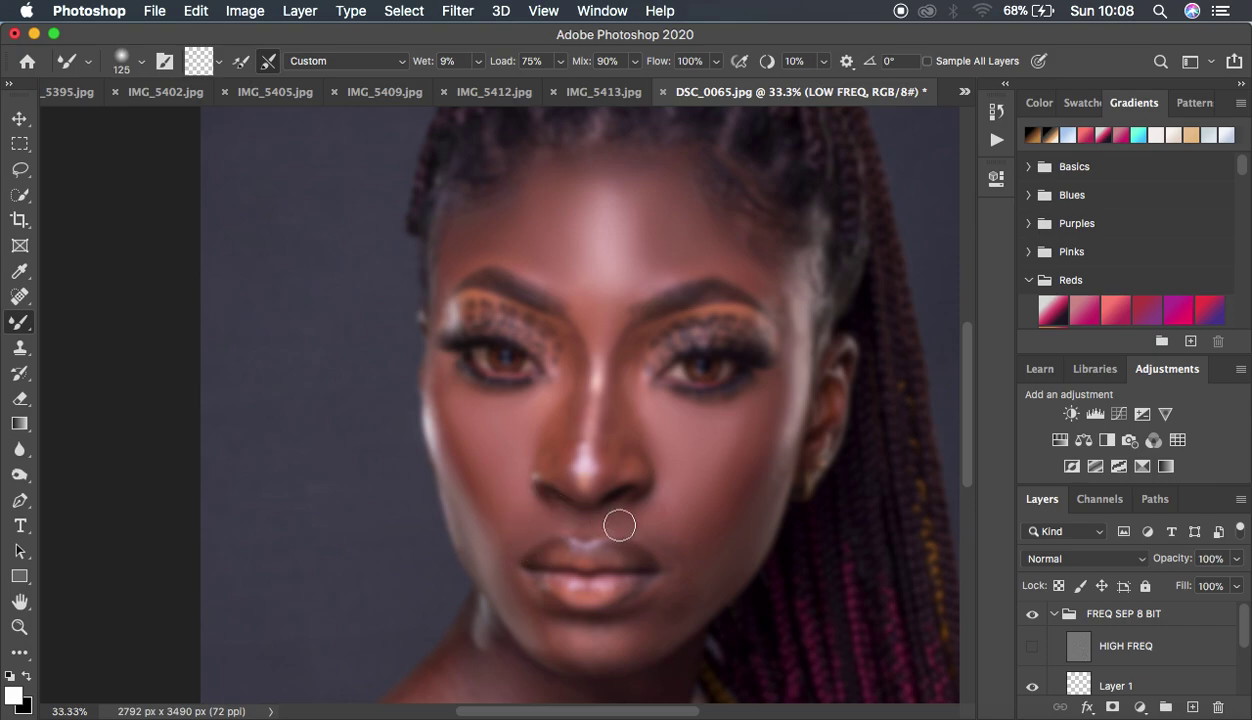
Smooth the skin around the mouth and across the chin with the Mixer Brush at sizes from 90 to 125.
{"action": "mouse_move", "coordinate": [639, 521]}
{"action": "left_mouse_down"}
{"action": "mouse_move", "coordinate": [678, 545]}
{"action": "mouse_move", "coordinate": [660, 539]}
{"action": "mouse_move", "coordinate": [671, 570]}
{"action": "mouse_move", "coordinate": [680, 556]}
{"action": "left_mouse_up"}
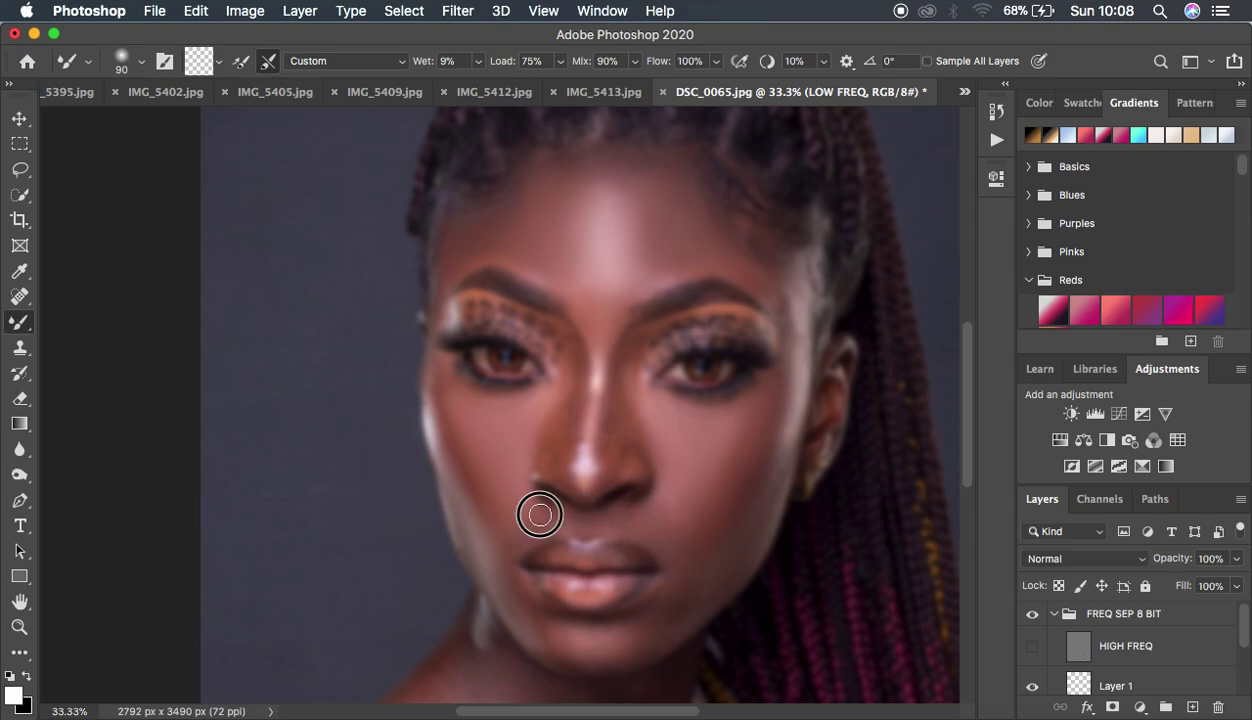
{"action": "mouse_move", "coordinate": [540, 515]}
{"action": "left_mouse_down"}
{"action": "mouse_move", "coordinate": [490, 513]}
{"action": "mouse_move", "coordinate": [511, 554]}
{"action": "mouse_move", "coordinate": [536, 532]}
{"action": "left_mouse_up"}
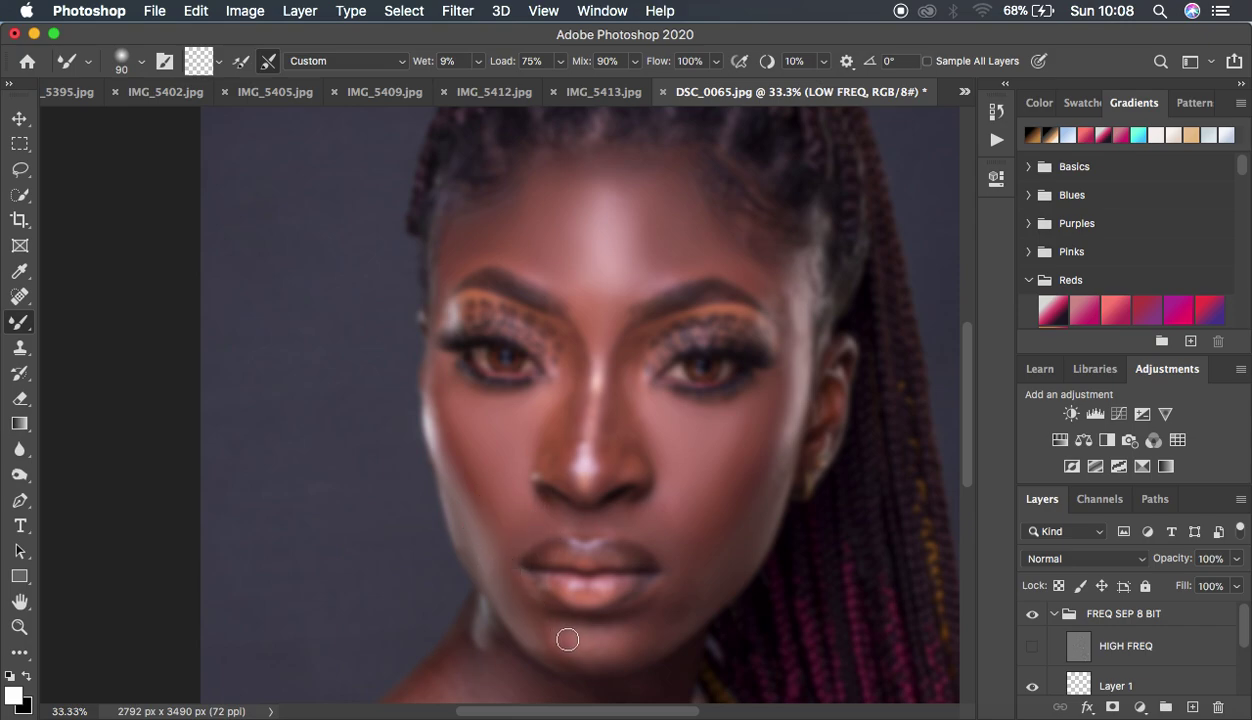
{"action": "mouse_move", "coordinate": [571, 646]}
{"action": "left_mouse_down"}
{"action": "mouse_move", "coordinate": [609, 648]}
{"action": "mouse_move", "coordinate": [648, 634]}
{"action": "mouse_move", "coordinate": [652, 618]}
{"action": "mouse_move", "coordinate": [682, 616]}
{"action": "mouse_move", "coordinate": [690, 567]}
{"action": "mouse_move", "coordinate": [665, 595]}
{"action": "mouse_move", "coordinate": [679, 600]}
{"action": "mouse_move", "coordinate": [699, 550]}
{"action": "mouse_move", "coordinate": [718, 546]}
{"action": "mouse_move", "coordinate": [685, 609]}
{"action": "mouse_move", "coordinate": [721, 537]}
{"action": "mouse_move", "coordinate": [683, 588]}
{"action": "mouse_move", "coordinate": [576, 631]}
{"action": "mouse_move", "coordinate": [600, 653]}
{"action": "left_mouse_up"}
{"action": "mouse_move", "coordinate": [533, 630]}
{"action": "left_mouse_down"}
{"action": "mouse_move", "coordinate": [542, 637]}
{"action": "mouse_move", "coordinate": [506, 592]}
{"action": "left_mouse_up"}
{"action": "left_click_drag", "start_coordinate": [486, 536], "coordinate": [497, 539]}
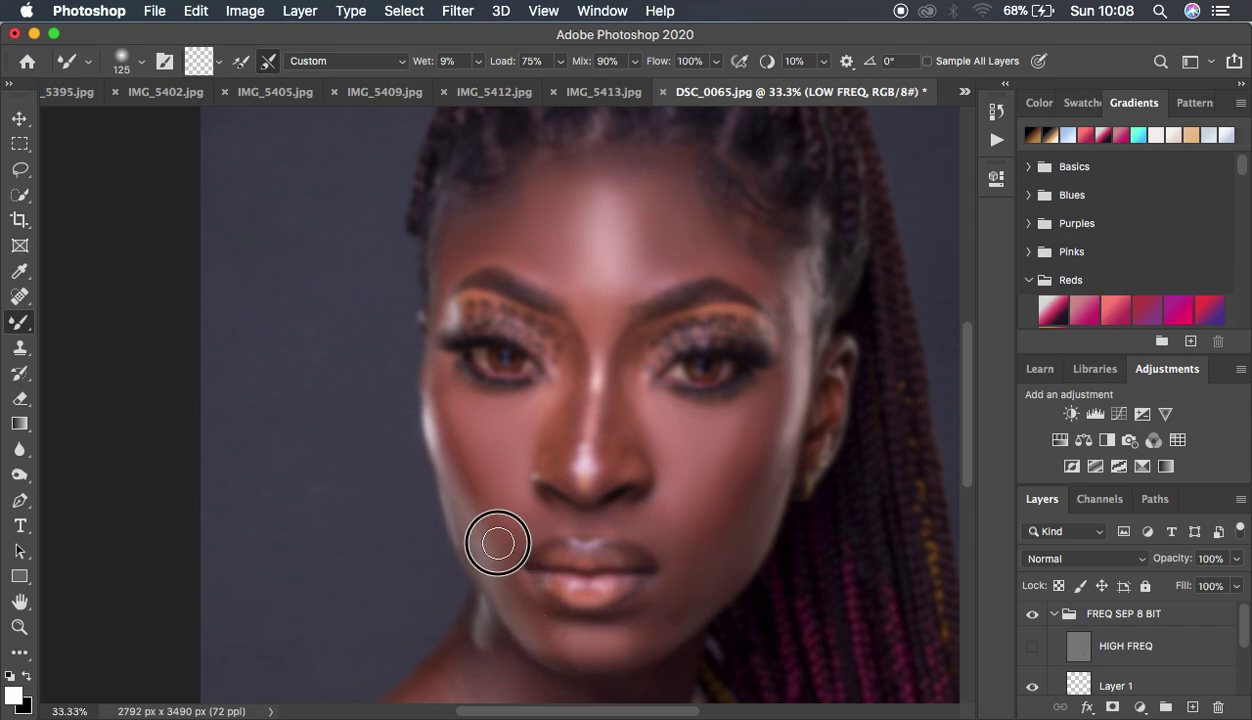
Blend the chin and the cheek on the visible ear's side with the Mixer Brush at size 125.
{"action": "mouse_move", "coordinate": [558, 641]}
{"action": "left_mouse_down"}
{"action": "mouse_move", "coordinate": [601, 659]}
{"action": "mouse_move", "coordinate": [570, 648]}
{"action": "mouse_move", "coordinate": [599, 646]}
{"action": "mouse_move", "coordinate": [640, 598]}
{"action": "mouse_move", "coordinate": [661, 632]}
{"action": "left_mouse_up"}
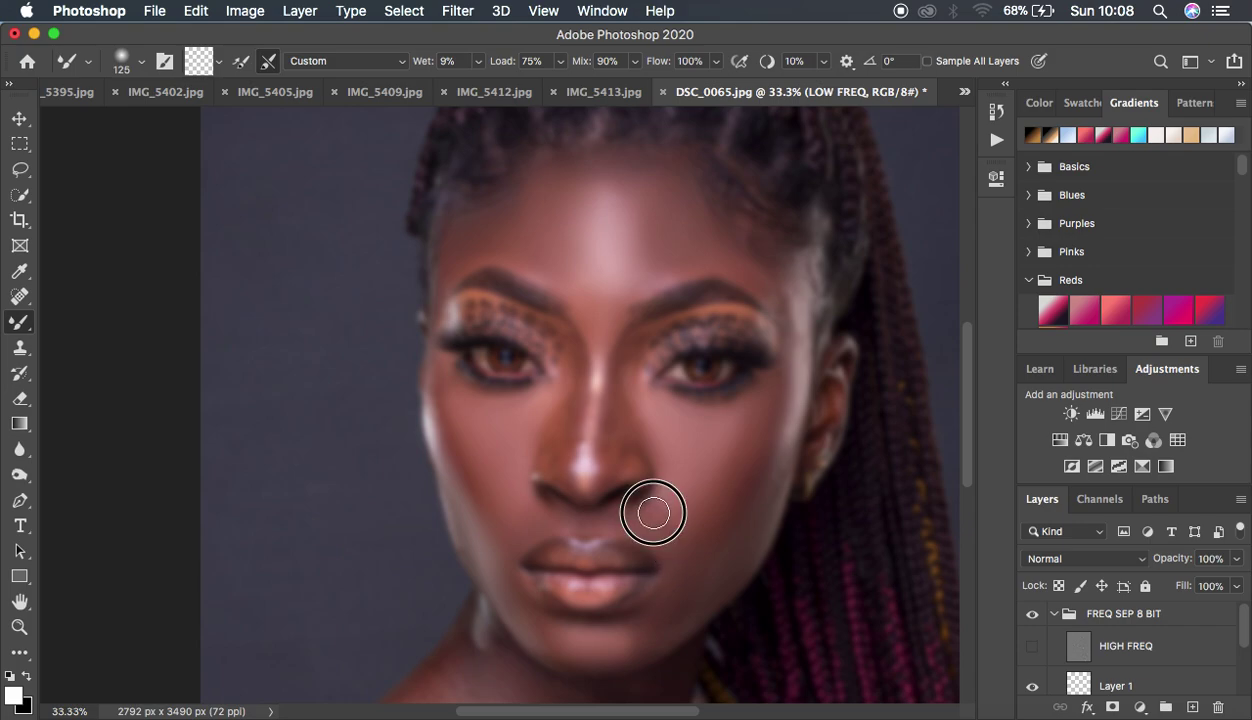
{"action": "left_click_drag", "start_coordinate": [653, 513], "coordinate": [655, 515]}
{"action": "left_click_drag", "start_coordinate": [743, 440], "coordinate": [676, 512]}
{"action": "mouse_move", "coordinate": [737, 427]}
{"action": "left_mouse_down"}
{"action": "mouse_move", "coordinate": [721, 483]}
{"action": "mouse_move", "coordinate": [750, 486]}
{"action": "left_mouse_up"}
Show the HIGH FREQ layer and compare the whole portrait before and after by toggling the FREQ SEP 8 BIT group's visibility.
{"action": "left_click", "coordinate": [1032, 646]}
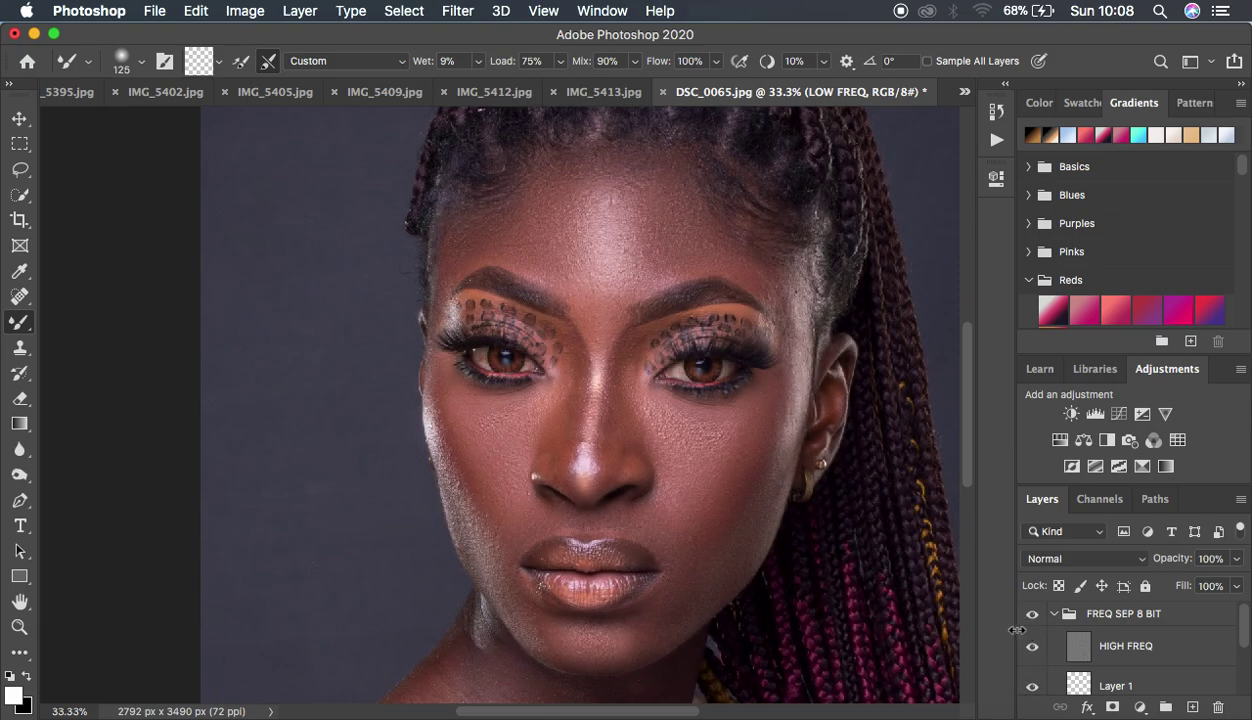
{"action": "key", "text": "super+minus"}
{"action": "key", "text": "super+minus"}
{"action": "key", "text": "super+minus"}
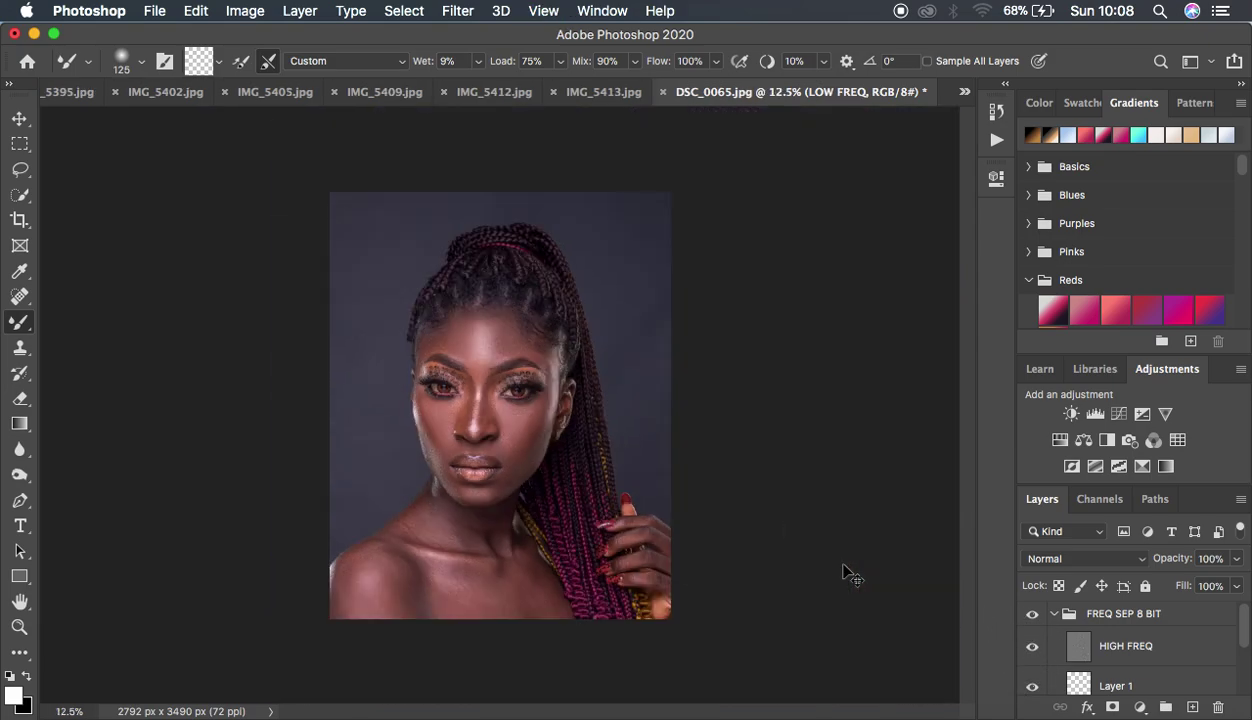
{"action": "key", "text": "super+equal"}
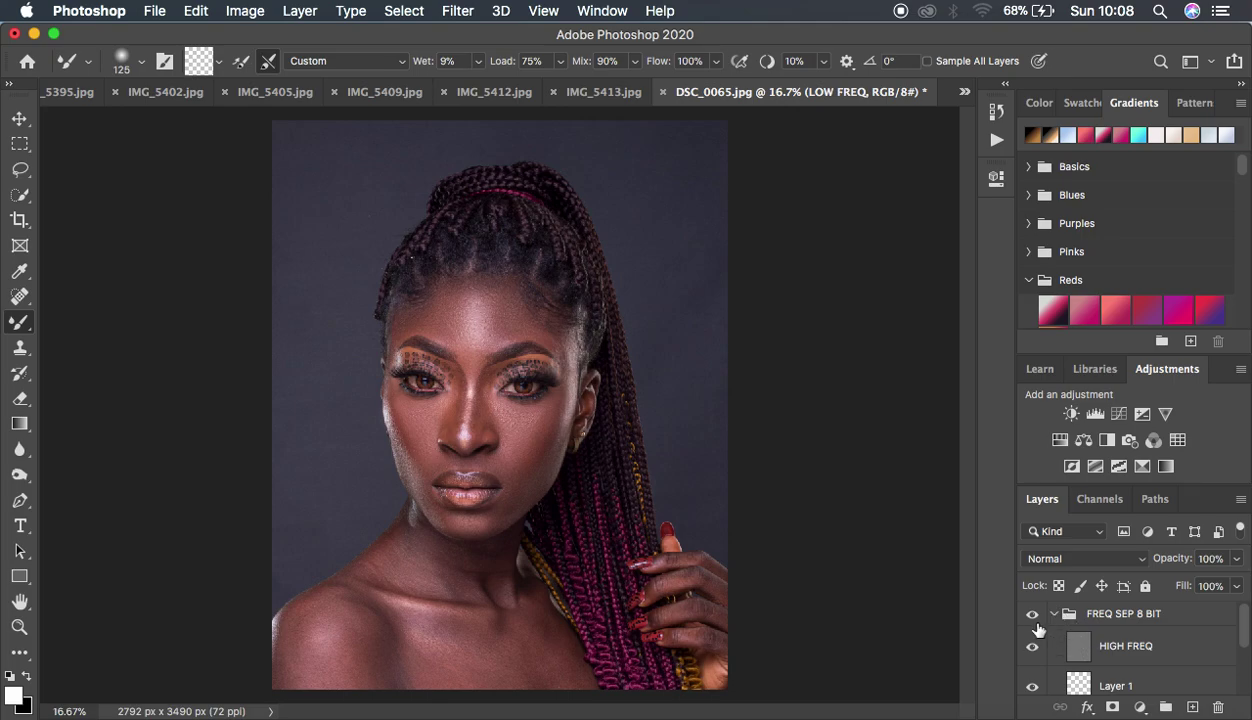
{"action": "left_click", "coordinate": [1031, 615]}
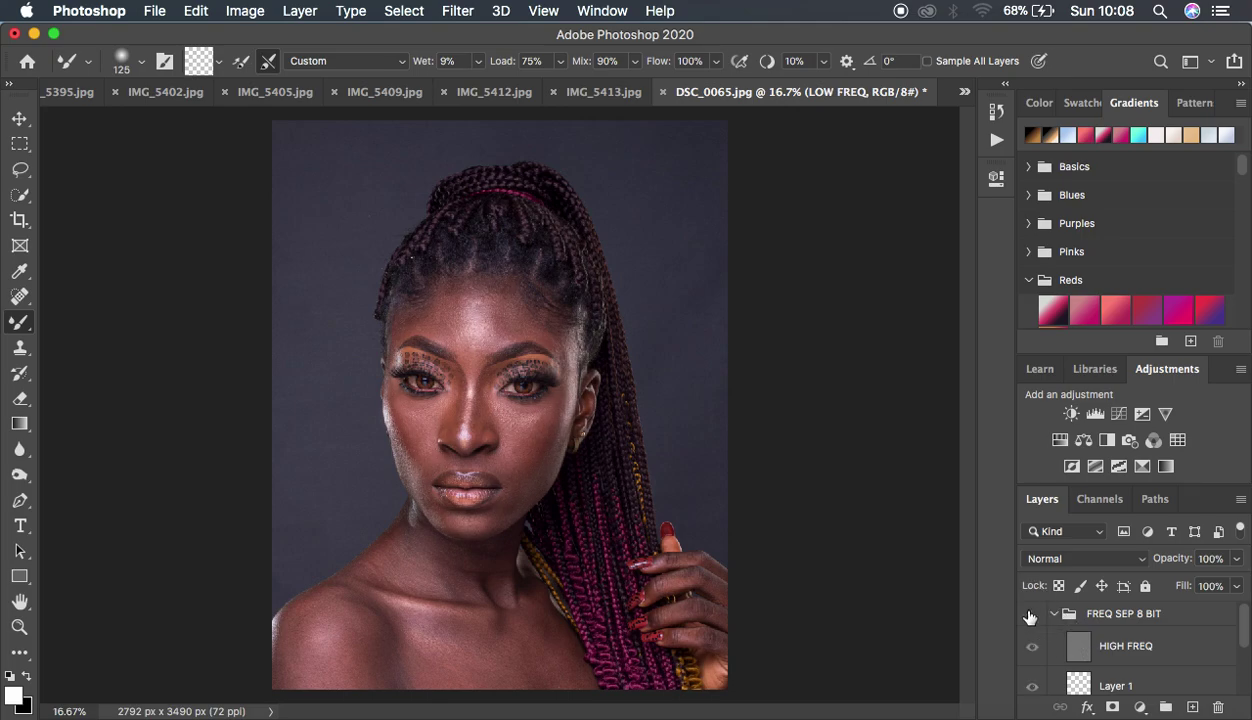
{"action": "left_click", "coordinate": [1031, 615]}
{"action": "left_click", "coordinate": [1031, 615]}
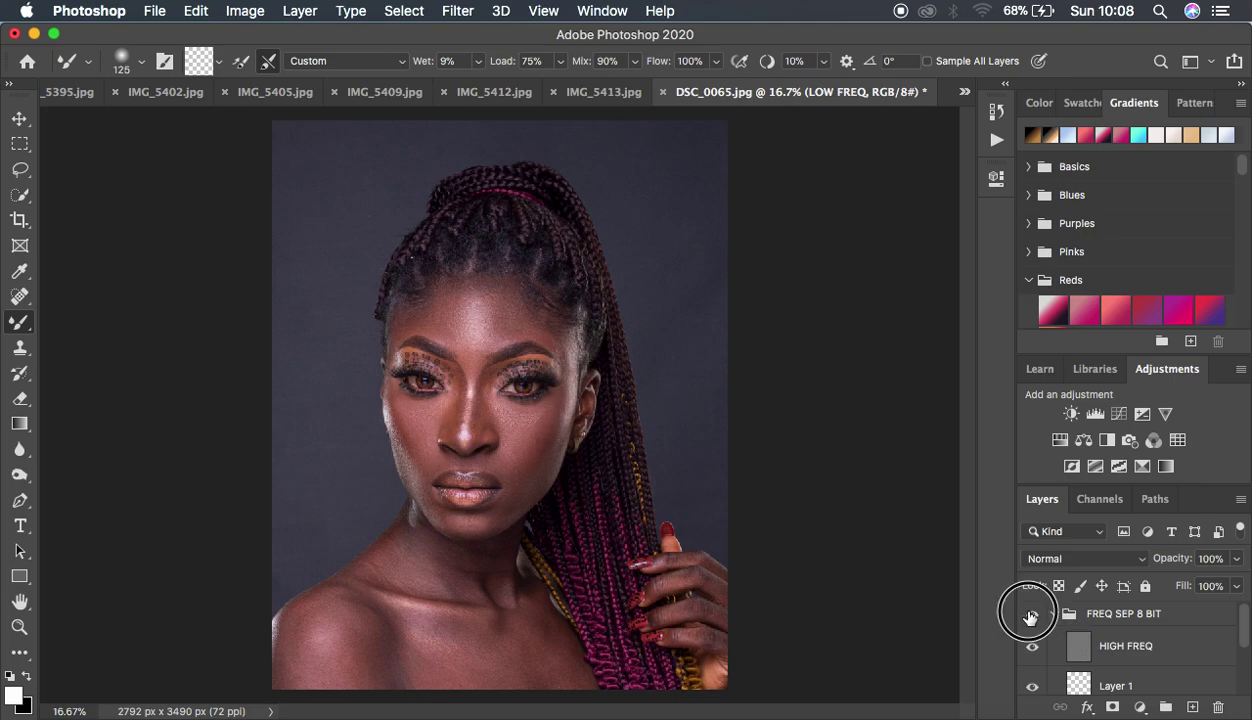
{"action": "left_click", "coordinate": [1031, 615]}
{"action": "left_click", "coordinate": [1031, 615]}
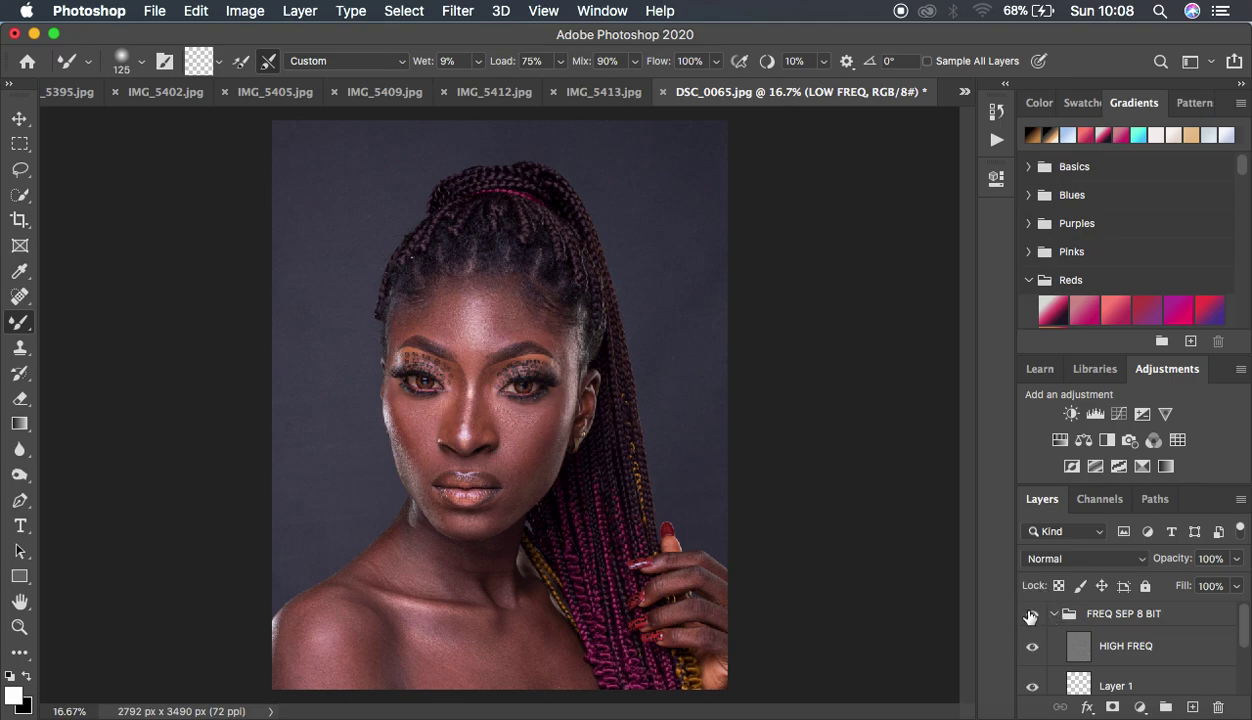
{"action": "left_click", "coordinate": [1031, 615]}
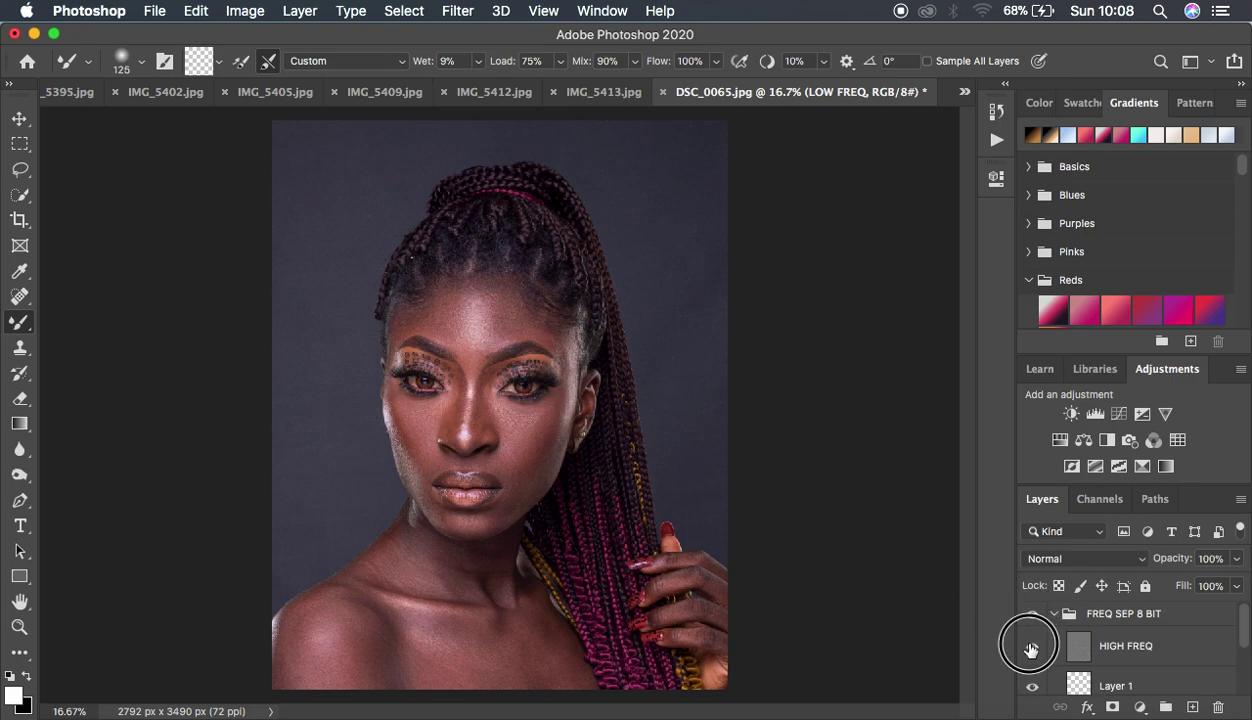
Hide the HIGH FREQ layer and smooth the outer under-eye area and the side of the nose facing the visible ear, reducing the brush to 100.
{"action": "left_click", "coordinate": [1031, 647]}
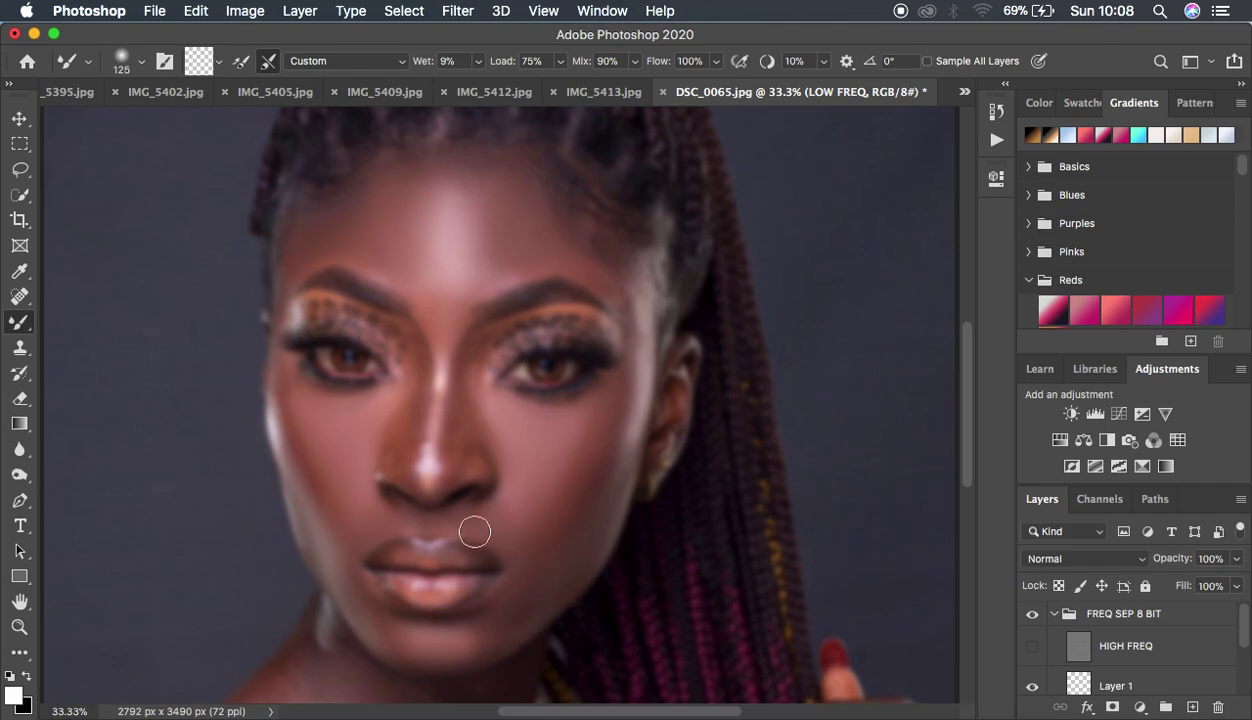
{"action": "mouse_move", "coordinate": [305, 427]}
{"action": "left_mouse_down"}
{"action": "mouse_move", "coordinate": [310, 416]}
{"action": "mouse_move", "coordinate": [349, 511]}
{"action": "mouse_move", "coordinate": [288, 375]}
{"action": "mouse_move", "coordinate": [314, 380]}
{"action": "left_mouse_up"}
{"action": "left_click_drag", "start_coordinate": [455, 384], "coordinate": [458, 424]}
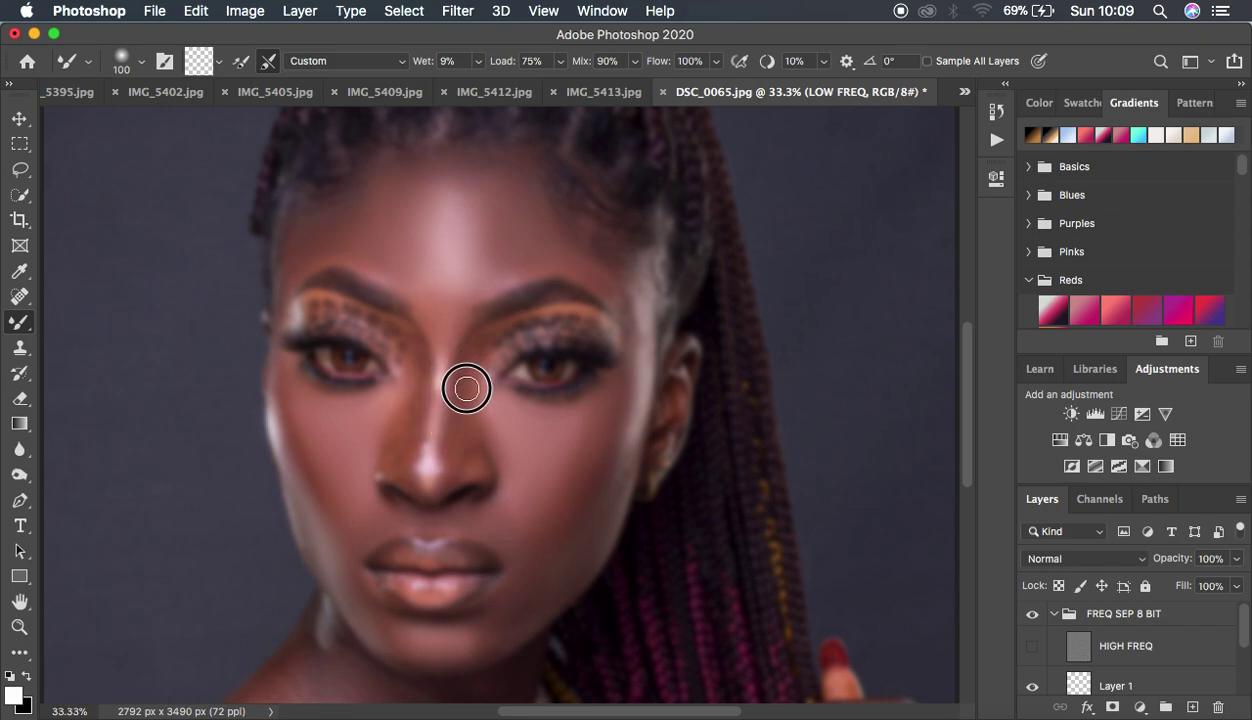
{"action": "mouse_move", "coordinate": [466, 389]}
{"action": "left_mouse_down"}
{"action": "mouse_move", "coordinate": [475, 335]}
{"action": "mouse_move", "coordinate": [447, 470]}
{"action": "mouse_move", "coordinate": [470, 357]}
{"action": "mouse_move", "coordinate": [458, 428]}
{"action": "mouse_move", "coordinate": [472, 442]}
{"action": "mouse_move", "coordinate": [455, 447]}
{"action": "mouse_move", "coordinate": [453, 470]}
{"action": "left_mouse_up"}
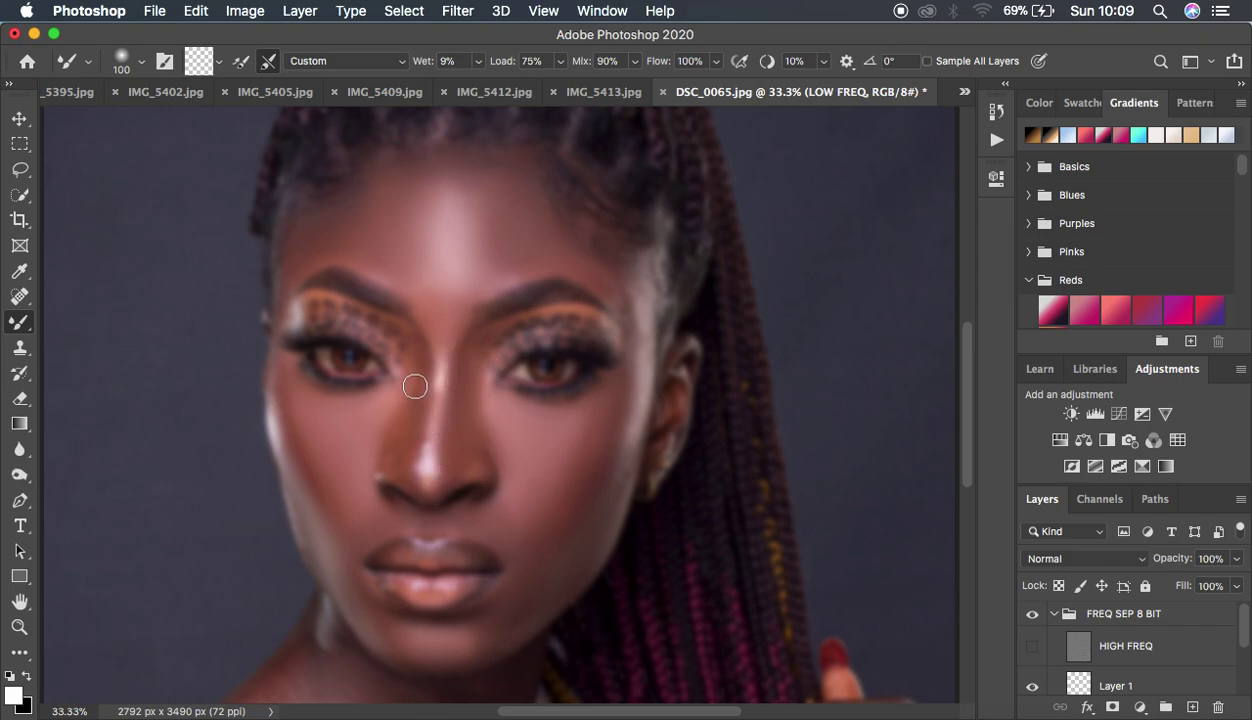
Blend the nose-ring side of the nose, the bridge up to the brows, and the tip with the Mixer Brush at sizes 100 and 90.
{"action": "mouse_move", "coordinate": [414, 387]}
{"action": "left_mouse_down"}
{"action": "mouse_move", "coordinate": [402, 460]}
{"action": "mouse_move", "coordinate": [415, 346]}
{"action": "mouse_move", "coordinate": [399, 455]}
{"action": "mouse_move", "coordinate": [409, 385]}
{"action": "mouse_move", "coordinate": [404, 427]}
{"action": "mouse_move", "coordinate": [408, 392]}
{"action": "mouse_move", "coordinate": [408, 431]}
{"action": "left_mouse_up"}
{"action": "left_click_drag", "start_coordinate": [410, 430], "coordinate": [403, 438]}
{"action": "mouse_move", "coordinate": [415, 365]}
{"action": "left_mouse_down"}
{"action": "mouse_move", "coordinate": [414, 338]}
{"action": "mouse_move", "coordinate": [423, 359]}
{"action": "mouse_move", "coordinate": [448, 306]}
{"action": "left_mouse_up"}
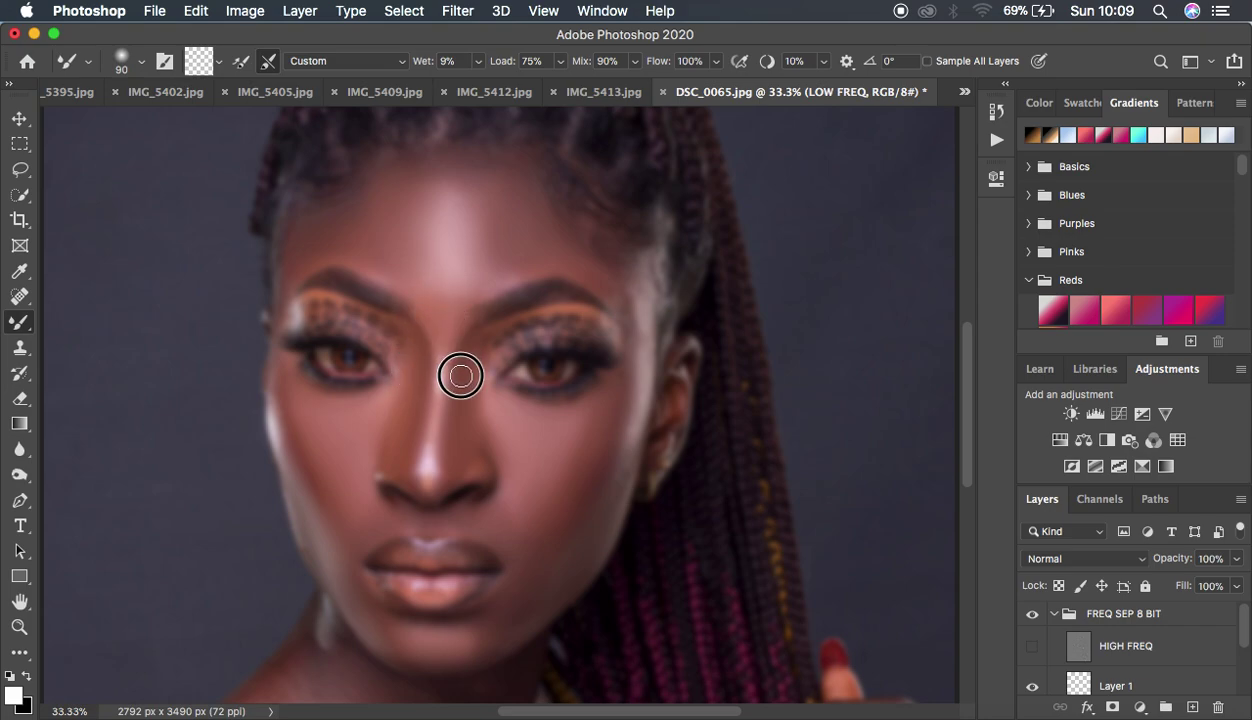
{"action": "mouse_move", "coordinate": [460, 375]}
{"action": "left_mouse_down"}
{"action": "mouse_move", "coordinate": [450, 464]}
{"action": "mouse_move", "coordinate": [442, 485]}
{"action": "mouse_move", "coordinate": [426, 475]}
{"action": "left_mouse_up"}
{"action": "mouse_move", "coordinate": [430, 429]}
{"action": "left_mouse_down"}
{"action": "mouse_move", "coordinate": [444, 357]}
{"action": "mouse_move", "coordinate": [422, 392]}
{"action": "mouse_move", "coordinate": [420, 381]}
{"action": "mouse_move", "coordinate": [406, 474]}
{"action": "mouse_move", "coordinate": [458, 458]}
{"action": "mouse_move", "coordinate": [453, 426]}
{"action": "mouse_move", "coordinate": [459, 446]}
{"action": "mouse_move", "coordinate": [472, 443]}
{"action": "mouse_move", "coordinate": [479, 400]}
{"action": "mouse_move", "coordinate": [481, 416]}
{"action": "mouse_move", "coordinate": [464, 376]}
{"action": "mouse_move", "coordinate": [474, 400]}
{"action": "mouse_move", "coordinate": [482, 382]}
{"action": "mouse_move", "coordinate": [454, 463]}
{"action": "mouse_move", "coordinate": [399, 463]}
{"action": "left_mouse_up"}
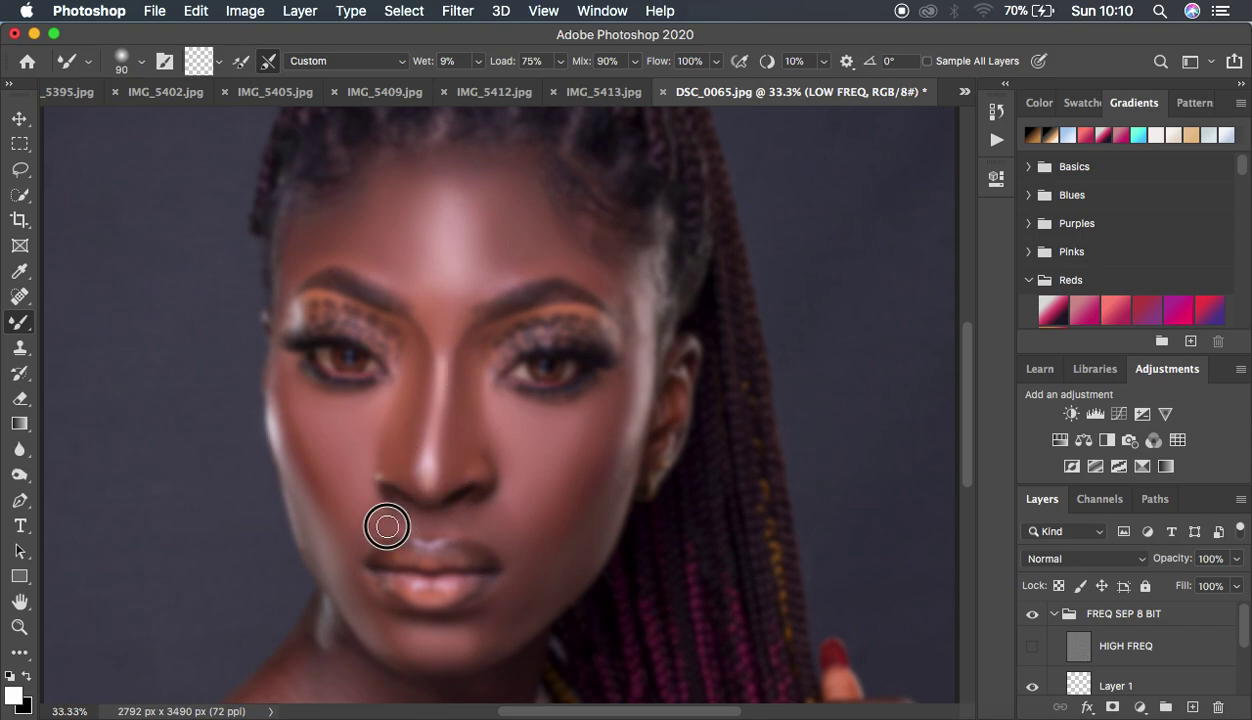
Even out the tones above the mouth corners and below the lips with the Mixer Brush at size 90.
{"action": "left_click_drag", "start_coordinate": [387, 526], "coordinate": [366, 544]}
{"action": "mouse_move", "coordinate": [362, 607]}
{"action": "left_mouse_down"}
{"action": "mouse_move", "coordinate": [386, 641]}
{"action": "mouse_move", "coordinate": [380, 631]}
{"action": "mouse_move", "coordinate": [468, 658]}
{"action": "mouse_move", "coordinate": [488, 626]}
{"action": "mouse_move", "coordinate": [506, 645]}
{"action": "mouse_move", "coordinate": [495, 619]}
{"action": "mouse_move", "coordinate": [514, 637]}
{"action": "mouse_move", "coordinate": [502, 637]}
{"action": "mouse_move", "coordinate": [510, 580]}
{"action": "left_mouse_up"}
{"action": "left_click_drag", "start_coordinate": [494, 531], "coordinate": [510, 523]}
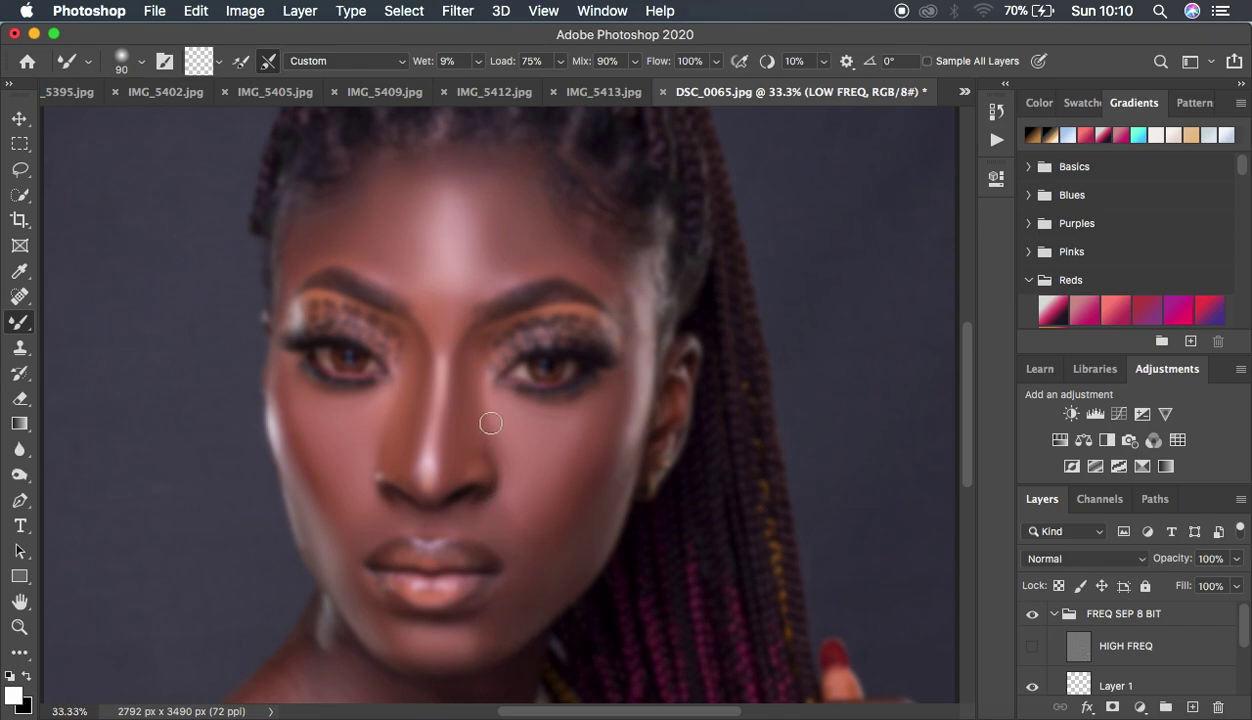
Smooth the upper nose and the area between the brows, and blend the face contour around both cheeks and the chin at size 90.
{"action": "mouse_move", "coordinate": [461, 418]}
{"action": "left_mouse_down"}
{"action": "mouse_move", "coordinate": [462, 388]}
{"action": "mouse_move", "coordinate": [448, 453]}
{"action": "mouse_move", "coordinate": [469, 371]}
{"action": "left_mouse_up"}
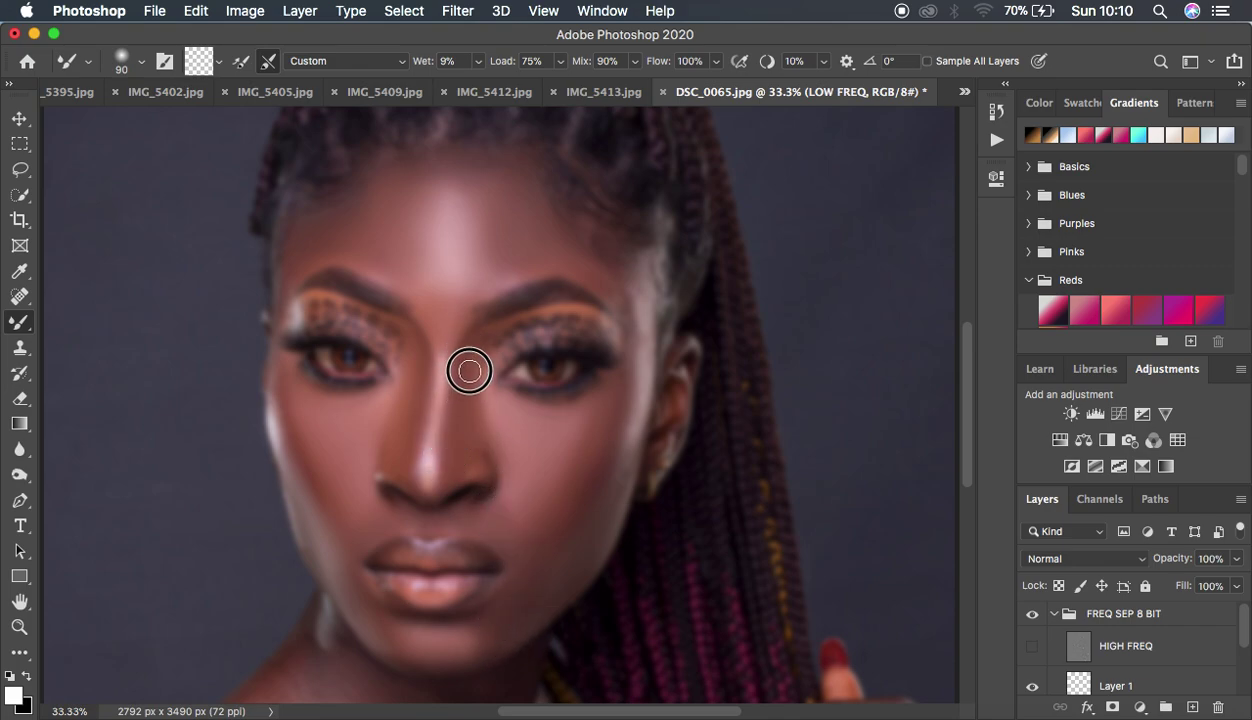
{"action": "mouse_move", "coordinate": [451, 298]}
{"action": "left_mouse_down"}
{"action": "mouse_move", "coordinate": [431, 286]}
{"action": "mouse_move", "coordinate": [475, 278]}
{"action": "left_mouse_up"}
{"action": "mouse_move", "coordinate": [596, 271]}
{"action": "left_mouse_down"}
{"action": "mouse_move", "coordinate": [626, 293]}
{"action": "mouse_move", "coordinate": [638, 324]}
{"action": "mouse_move", "coordinate": [609, 288]}
{"action": "mouse_move", "coordinate": [646, 335]}
{"action": "mouse_move", "coordinate": [646, 369]}
{"action": "mouse_move", "coordinate": [627, 452]}
{"action": "mouse_move", "coordinate": [568, 569]}
{"action": "left_mouse_up"}
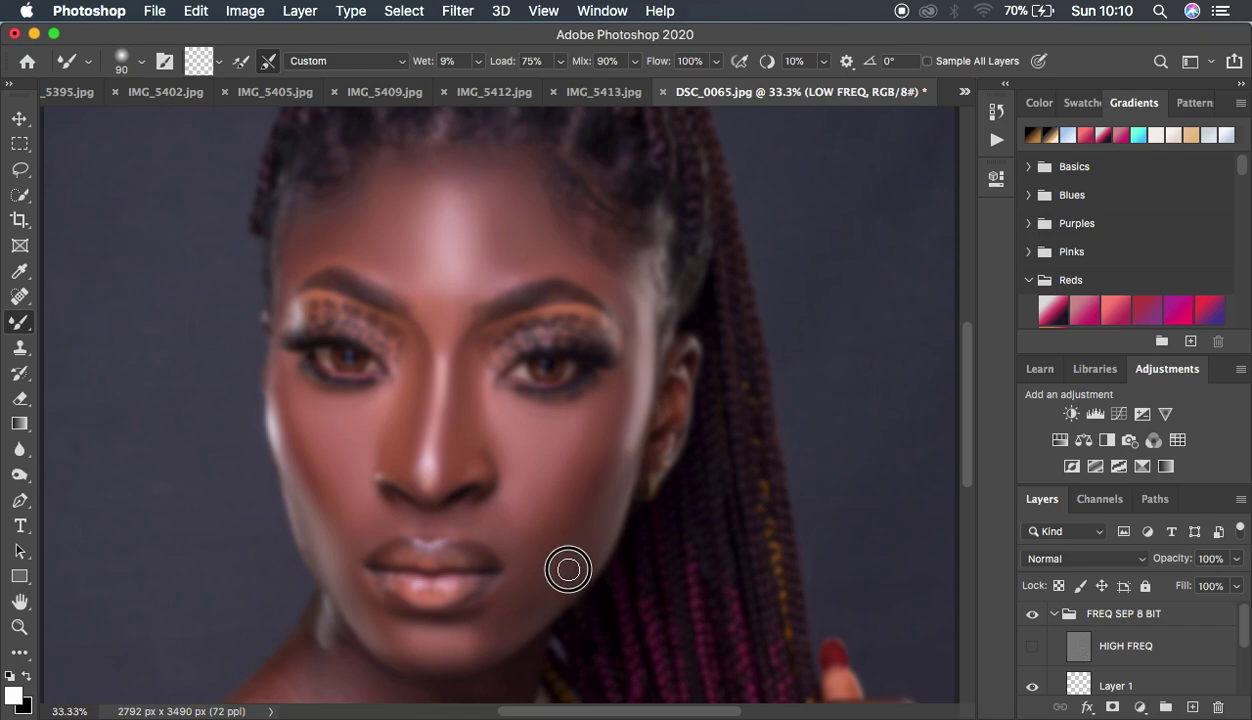
{"action": "left_click_drag", "start_coordinate": [531, 609], "coordinate": [470, 662]}
{"action": "mouse_move", "coordinate": [387, 634]}
{"action": "left_mouse_down"}
{"action": "mouse_move", "coordinate": [344, 589]}
{"action": "mouse_move", "coordinate": [302, 497]}
{"action": "mouse_move", "coordinate": [313, 528]}
{"action": "mouse_move", "coordinate": [287, 454]}
{"action": "mouse_move", "coordinate": [287, 386]}
{"action": "left_mouse_up"}
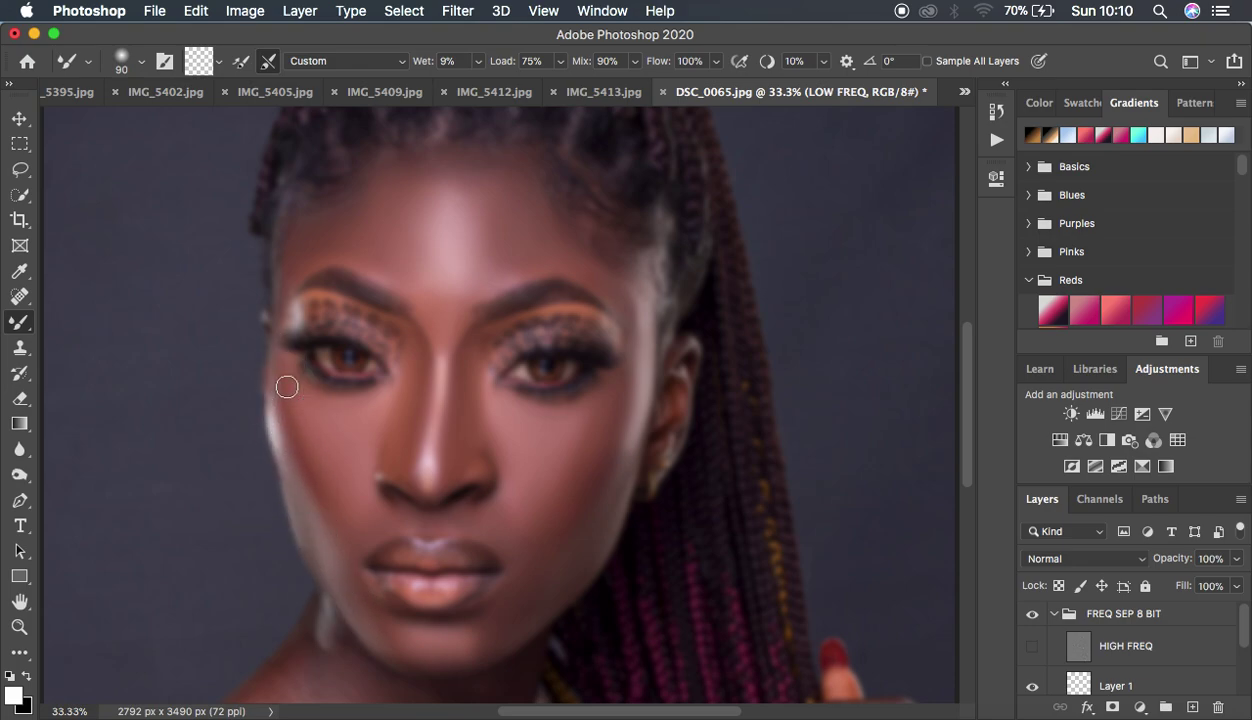
Blend the forehead tones along the hairline, at the temples and above the eyebrows with the Mixer Brush at size 90.
{"action": "mouse_move", "coordinate": [363, 237]}
{"action": "left_mouse_down"}
{"action": "mouse_move", "coordinate": [396, 264]}
{"action": "mouse_move", "coordinate": [307, 242]}
{"action": "mouse_move", "coordinate": [298, 264]}
{"action": "mouse_move", "coordinate": [292, 224]}
{"action": "left_mouse_up"}
{"action": "left_click_drag", "start_coordinate": [360, 187], "coordinate": [374, 181]}
{"action": "left_click_drag", "start_coordinate": [506, 175], "coordinate": [521, 178]}
{"action": "mouse_move", "coordinate": [590, 252]}
{"action": "left_mouse_down"}
{"action": "mouse_move", "coordinate": [587, 274]}
{"action": "mouse_move", "coordinate": [634, 309]}
{"action": "left_mouse_up"}
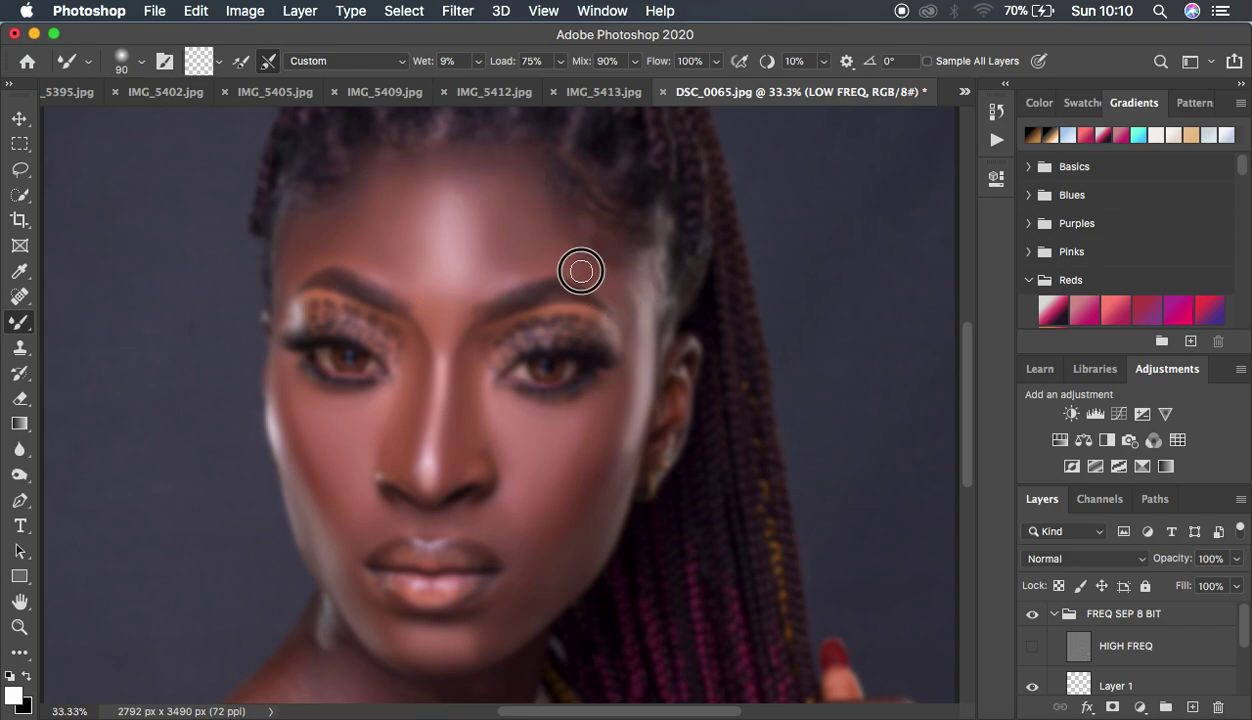
{"action": "mouse_move", "coordinate": [581, 271]}
{"action": "left_mouse_down"}
{"action": "mouse_move", "coordinate": [548, 250]}
{"action": "mouse_move", "coordinate": [499, 271]}
{"action": "left_mouse_up"}
Show the HIGH FREQ layer and recheck the smoothed face at full-image view by toggling the FREQ SEP 8 BIT group on and off.
{"action": "left_click", "coordinate": [1033, 648]}
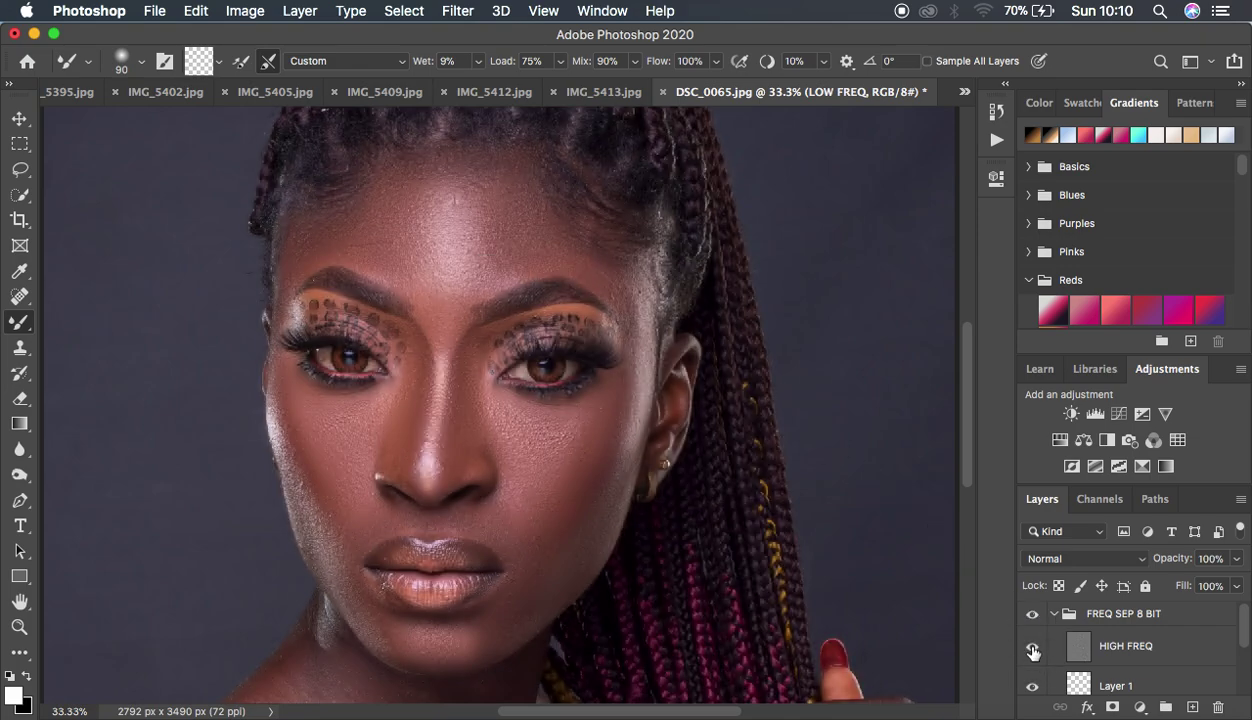
{"action": "key", "text": "super+minus"}
{"action": "key", "text": "super+minus"}
{"action": "key", "text": "super+minus"}
{"action": "key", "text": "super+minus"}
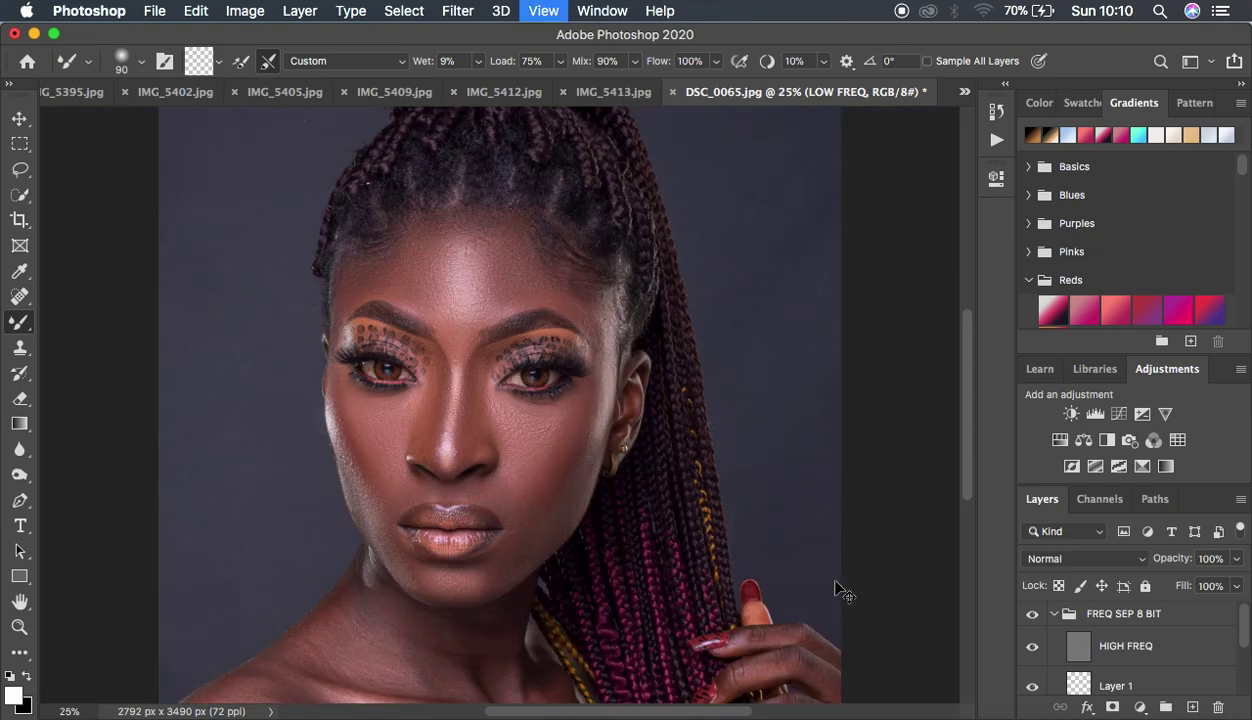
{"action": "key", "text": "super+plus"}
{"action": "key", "text": "super+plus"}
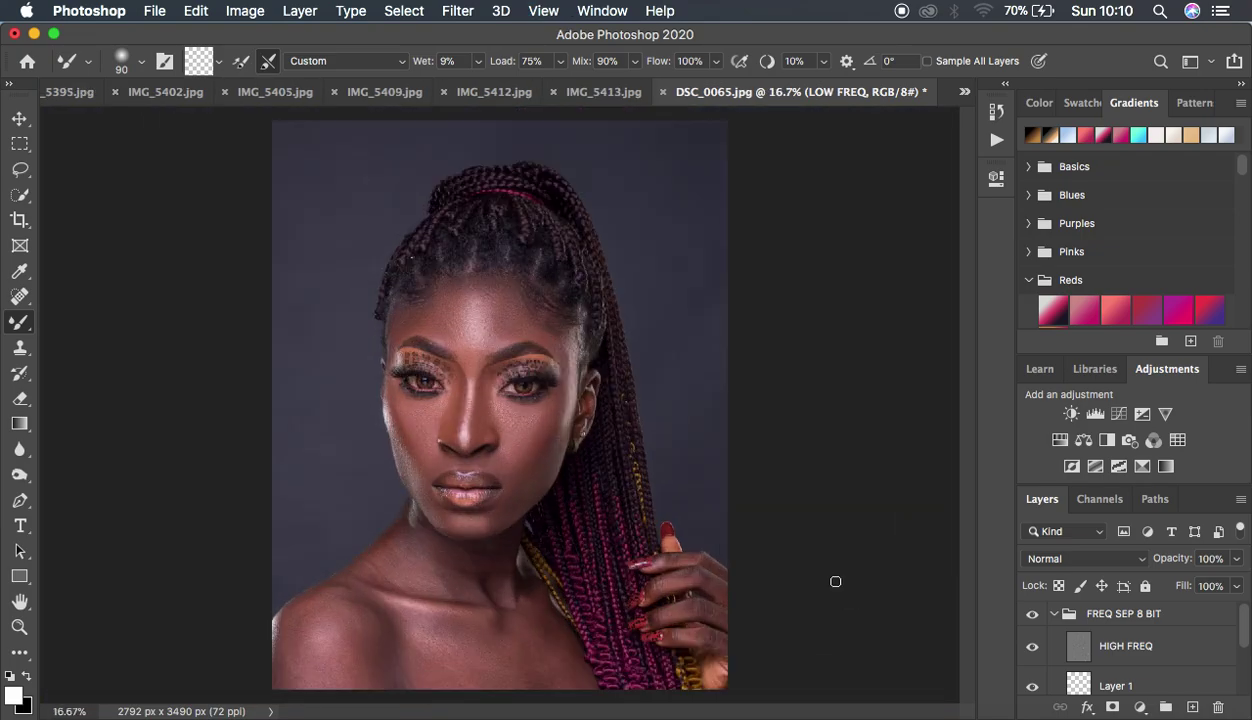
{"action": "left_click", "coordinate": [1031, 614]}
{"action": "left_click", "coordinate": [1032, 617]}
{"action": "left_click", "coordinate": [1032, 619]}
{"action": "left_click", "coordinate": [1032, 618]}
{"action": "left_click", "coordinate": [1032, 619]}
Hide the HIGH FREQ layer and touch up the lower jaw and the cheek beside the nose with the Mixer Brush at sizes 100 and 125.
{"action": "left_click", "coordinate": [1033, 648]}
{"action": "key", "text": "super+plus"}
{"action": "key", "text": "super+plus"}
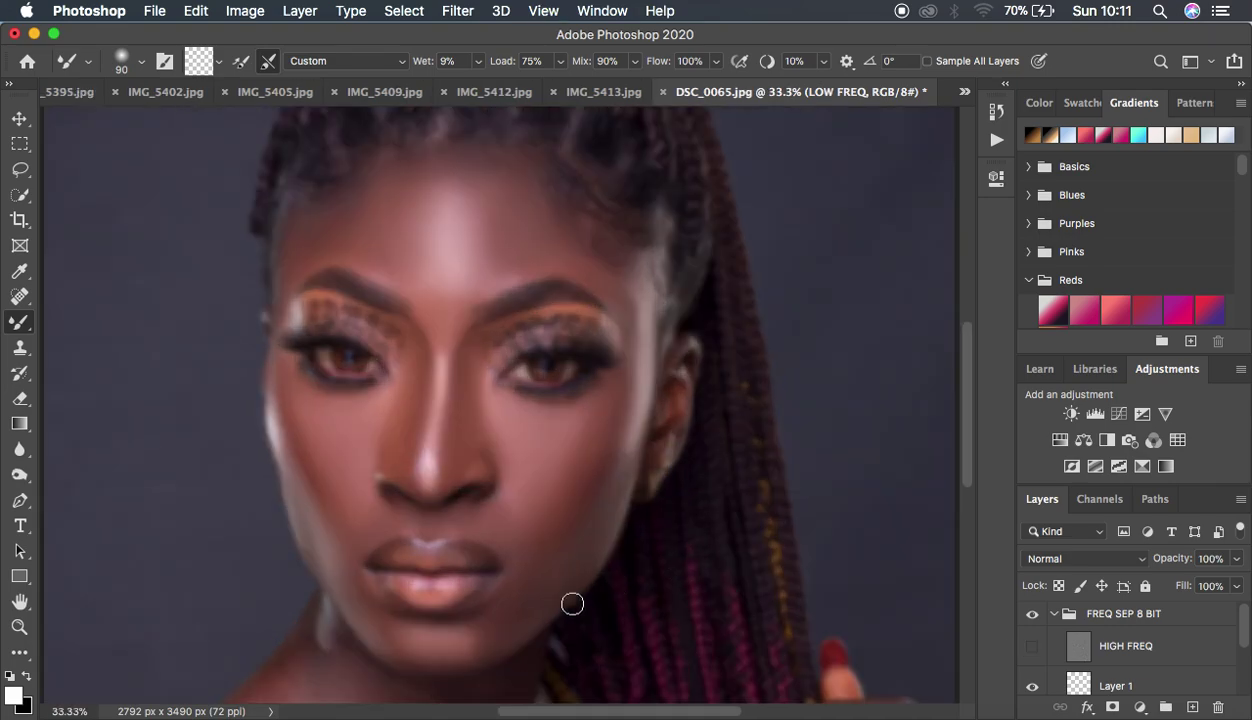
{"action": "scroll", "coordinate": [517, 591], "scroll_direction": "down", "scroll_amount": 5}
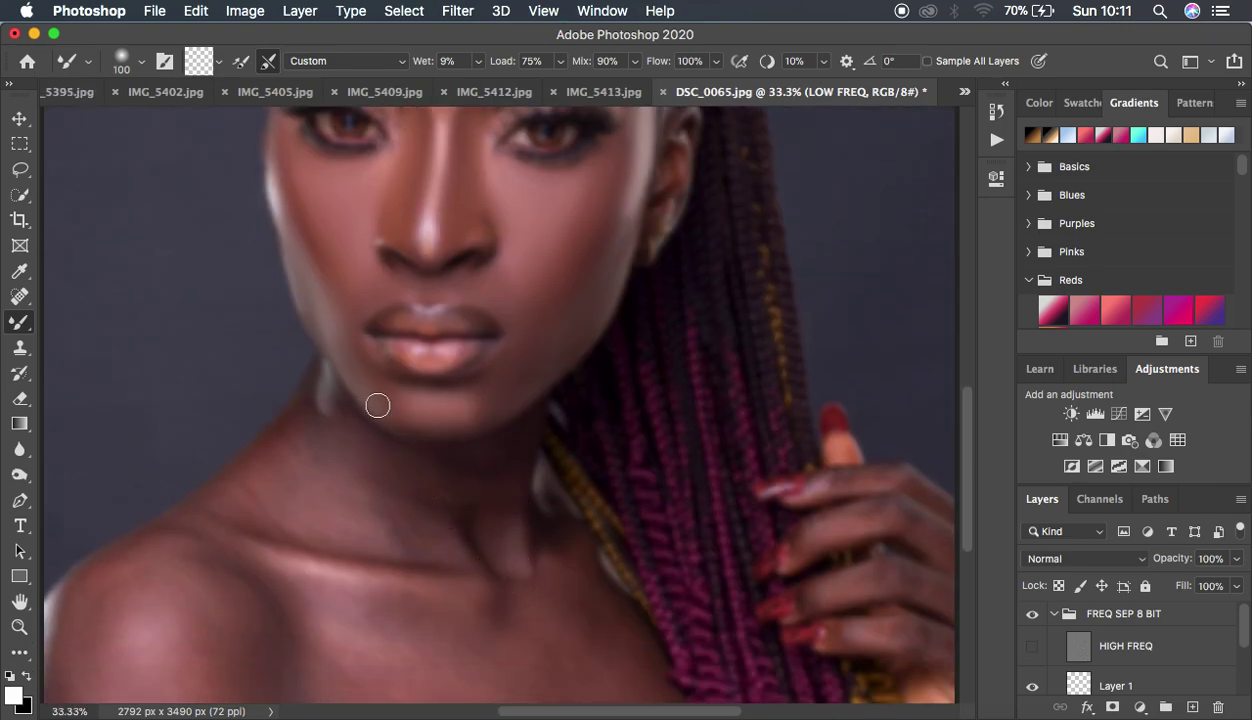
{"action": "mouse_move", "coordinate": [377, 405]}
{"action": "left_mouse_down"}
{"action": "mouse_move", "coordinate": [352, 349]}
{"action": "mouse_move", "coordinate": [433, 419]}
{"action": "mouse_move", "coordinate": [450, 419]}
{"action": "mouse_move", "coordinate": [400, 402]}
{"action": "mouse_move", "coordinate": [473, 405]}
{"action": "mouse_move", "coordinate": [514, 363]}
{"action": "mouse_move", "coordinate": [517, 333]}
{"action": "mouse_move", "coordinate": [492, 291]}
{"action": "mouse_move", "coordinate": [503, 268]}
{"action": "mouse_move", "coordinate": [377, 282]}
{"action": "mouse_move", "coordinate": [337, 262]}
{"action": "mouse_move", "coordinate": [403, 404]}
{"action": "left_mouse_up"}
{"action": "key", "text": "super+minus"}
{"action": "key", "text": "super+minus"}
{"action": "key", "text": "super+plus"}
{"action": "key", "text": "super+plus"}
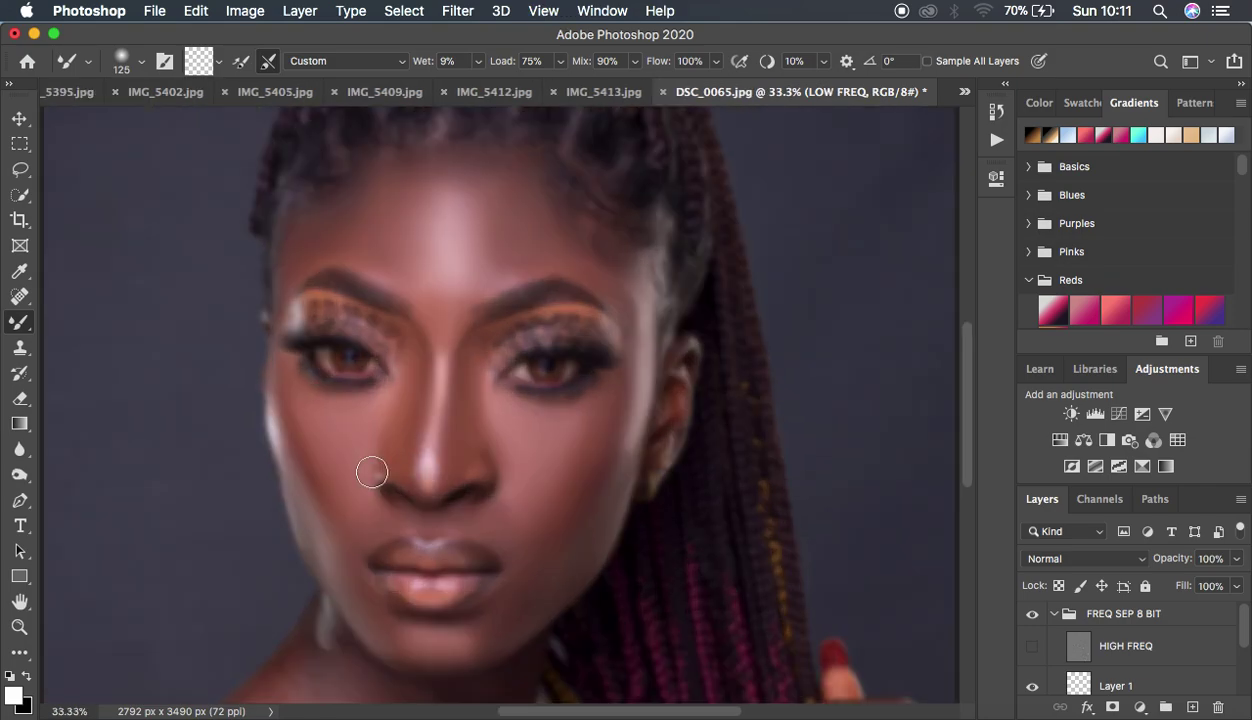
{"action": "scroll", "coordinate": [371, 471], "scroll_direction": "down", "scroll_amount": 5}
{"action": "left_click_drag", "start_coordinate": [369, 196], "coordinate": [386, 204]}
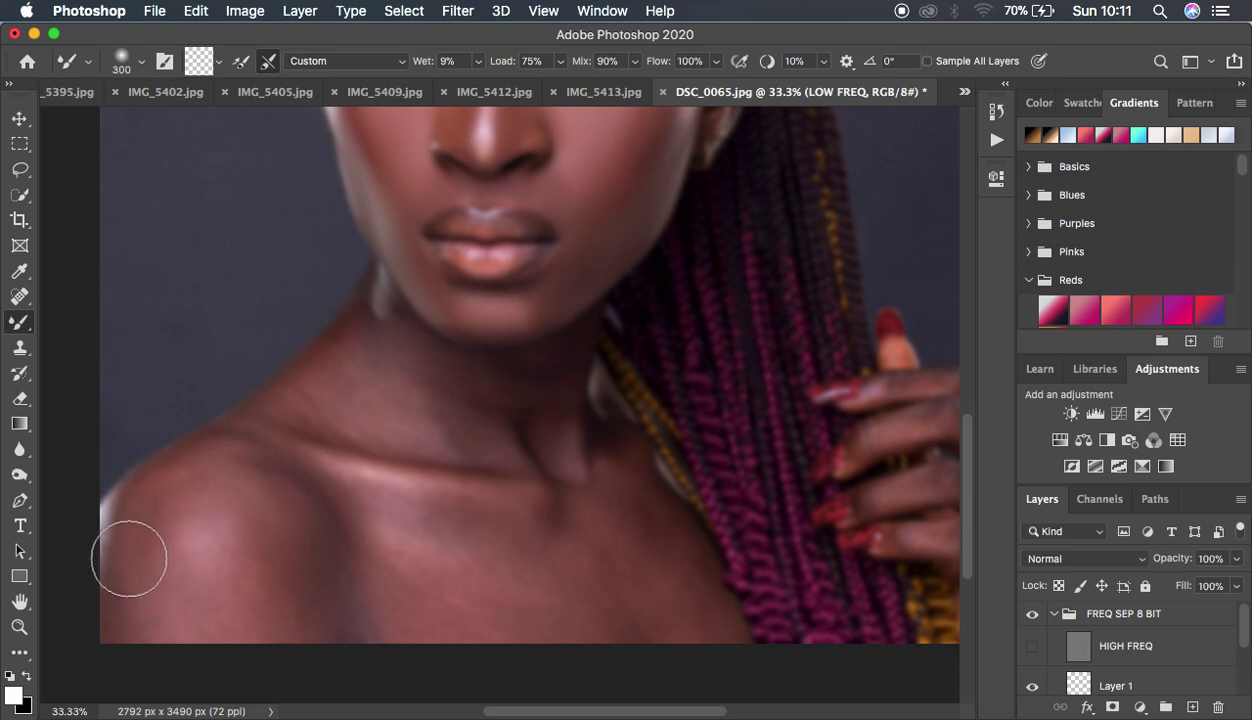
Smooth the skin tones of the shoulder and upper chest on the LOW FREQ layer with the Mixer Brush at size 300.
{"action": "mouse_move", "coordinate": [148, 513]}
{"action": "left_mouse_down"}
{"action": "mouse_move", "coordinate": [155, 523]}
{"action": "mouse_move", "coordinate": [130, 553]}
{"action": "mouse_move", "coordinate": [143, 514]}
{"action": "mouse_move", "coordinate": [207, 492]}
{"action": "mouse_move", "coordinate": [309, 585]}
{"action": "mouse_move", "coordinate": [196, 550]}
{"action": "mouse_move", "coordinate": [201, 611]}
{"action": "mouse_move", "coordinate": [154, 553]}
{"action": "mouse_move", "coordinate": [134, 559]}
{"action": "mouse_move", "coordinate": [151, 547]}
{"action": "left_mouse_up"}
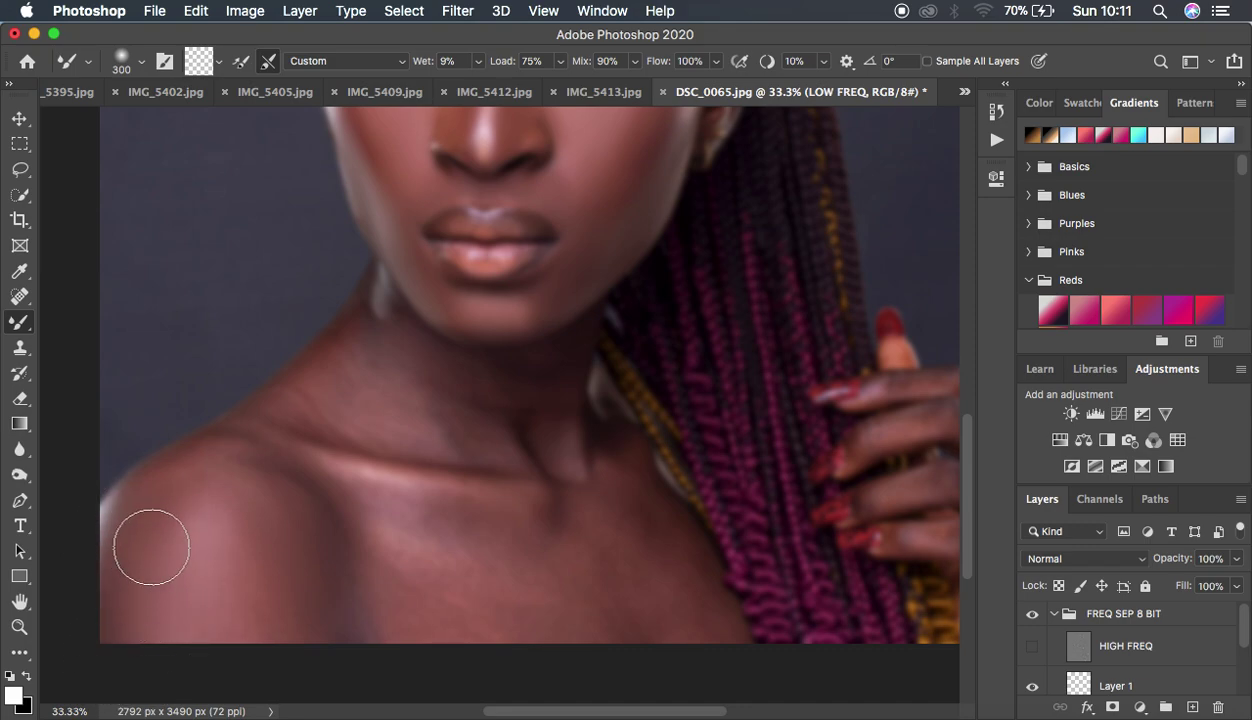
{"action": "mouse_move", "coordinate": [182, 494]}
{"action": "left_mouse_down"}
{"action": "mouse_move", "coordinate": [234, 482]}
{"action": "mouse_move", "coordinate": [336, 560]}
{"action": "mouse_move", "coordinate": [366, 601]}
{"action": "mouse_move", "coordinate": [367, 542]}
{"action": "mouse_move", "coordinate": [393, 561]}
{"action": "mouse_move", "coordinate": [387, 574]}
{"action": "mouse_move", "coordinate": [376, 548]}
{"action": "mouse_move", "coordinate": [394, 543]}
{"action": "mouse_move", "coordinate": [461, 573]}
{"action": "left_mouse_up"}
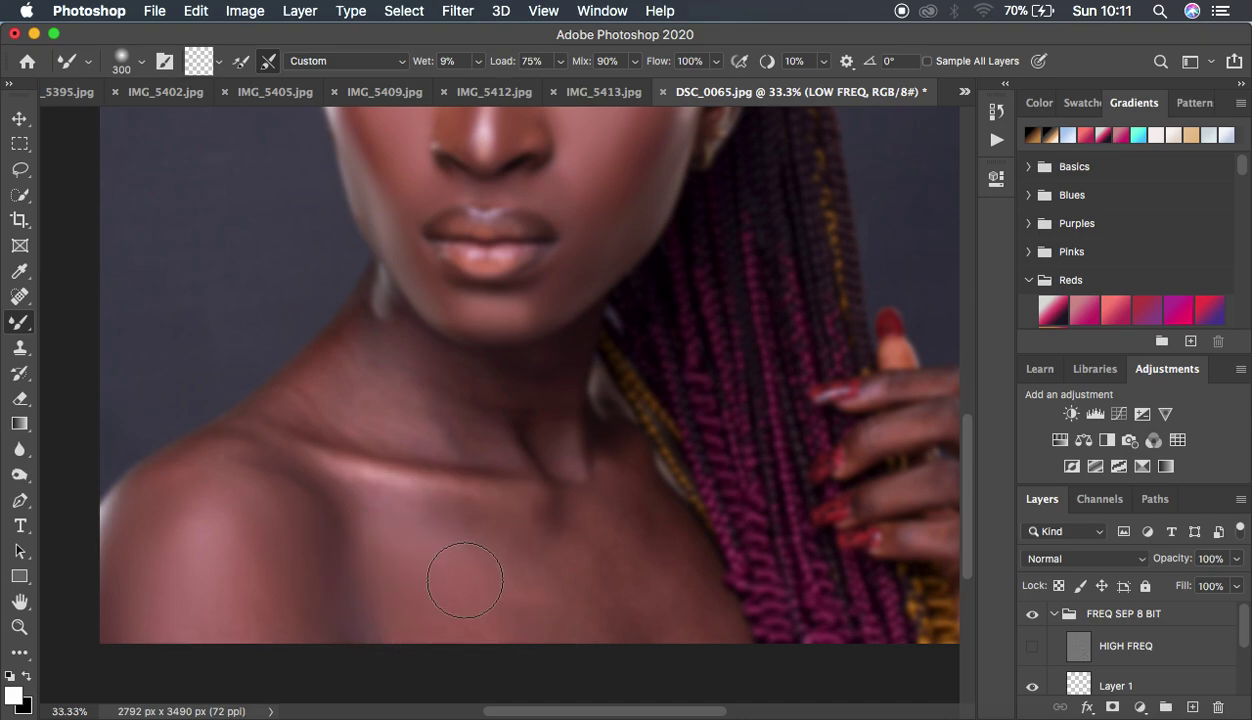
{"action": "left_click_drag", "start_coordinate": [380, 550], "coordinate": [305, 487]}
{"action": "left_click_drag", "start_coordinate": [204, 467], "coordinate": [206, 483]}
{"action": "left_click_drag", "start_coordinate": [279, 497], "coordinate": [350, 524]}
{"action": "mouse_move", "coordinate": [456, 546]}
{"action": "left_mouse_down"}
{"action": "mouse_move", "coordinate": [517, 548]}
{"action": "mouse_move", "coordinate": [506, 606]}
{"action": "mouse_move", "coordinate": [587, 591]}
{"action": "left_mouse_up"}
{"action": "mouse_move", "coordinate": [612, 543]}
{"action": "left_mouse_down"}
{"action": "mouse_move", "coordinate": [672, 598]}
{"action": "mouse_move", "coordinate": [640, 528]}
{"action": "mouse_move", "coordinate": [615, 512]}
{"action": "left_mouse_up"}
{"action": "mouse_move", "coordinate": [478, 519]}
{"action": "left_mouse_down"}
{"action": "mouse_move", "coordinate": [425, 525]}
{"action": "mouse_move", "coordinate": [467, 520]}
{"action": "left_mouse_up"}
{"action": "mouse_move", "coordinate": [520, 565]}
{"action": "left_mouse_down"}
{"action": "mouse_move", "coordinate": [523, 579]}
{"action": "mouse_move", "coordinate": [613, 587]}
{"action": "mouse_move", "coordinate": [586, 612]}
{"action": "left_mouse_up"}
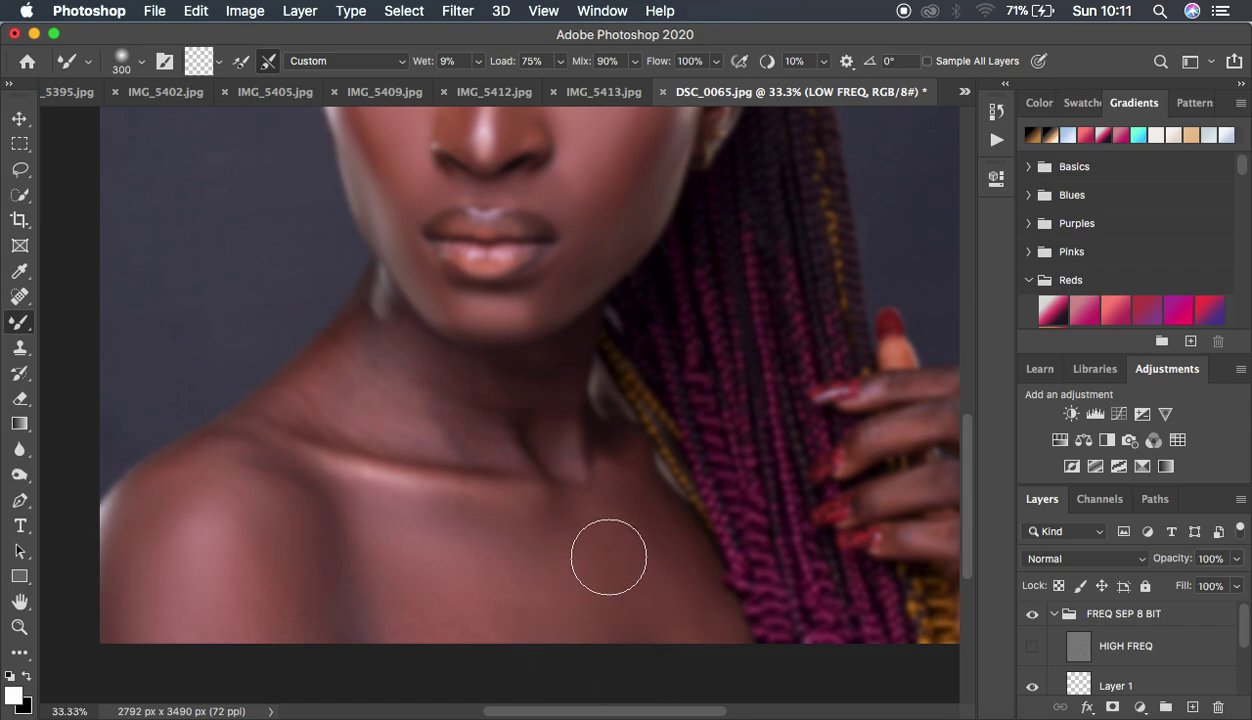
{"action": "mouse_move", "coordinate": [606, 557]}
{"action": "left_mouse_down"}
{"action": "mouse_move", "coordinate": [595, 550]}
{"action": "mouse_move", "coordinate": [578, 599]}
{"action": "mouse_move", "coordinate": [508, 552]}
{"action": "mouse_move", "coordinate": [502, 593]}
{"action": "mouse_move", "coordinate": [480, 594]}
{"action": "mouse_move", "coordinate": [438, 537]}
{"action": "mouse_move", "coordinate": [433, 601]}
{"action": "mouse_move", "coordinate": [374, 525]}
{"action": "mouse_move", "coordinate": [355, 614]}
{"action": "mouse_move", "coordinate": [330, 550]}
{"action": "mouse_move", "coordinate": [224, 463]}
{"action": "mouse_move", "coordinate": [268, 475]}
{"action": "left_mouse_up"}
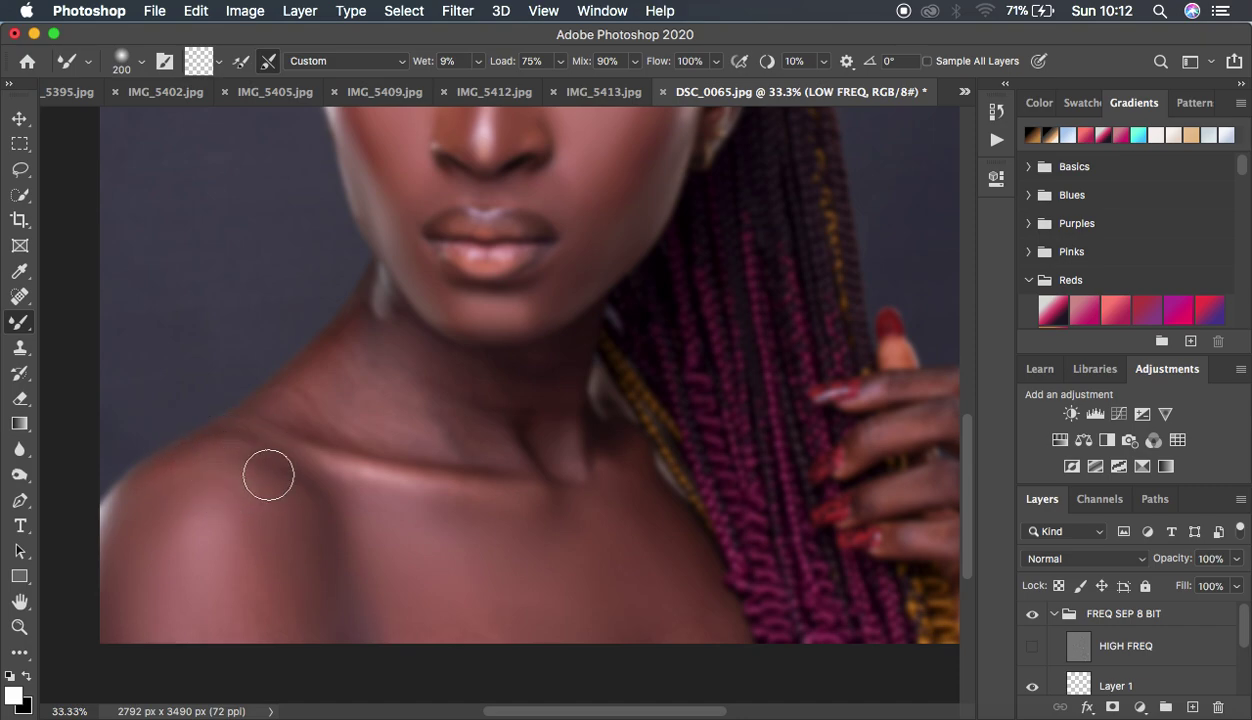
Blend the neck tones from below the jaw down to the collarbone with the Mixer Brush at sizes 200 and 150.
{"action": "mouse_move", "coordinate": [345, 380]}
{"action": "left_mouse_down"}
{"action": "mouse_move", "coordinate": [358, 400]}
{"action": "mouse_move", "coordinate": [355, 372]}
{"action": "mouse_move", "coordinate": [291, 414]}
{"action": "mouse_move", "coordinate": [355, 411]}
{"action": "mouse_move", "coordinate": [357, 441]}
{"action": "mouse_move", "coordinate": [416, 433]}
{"action": "mouse_move", "coordinate": [405, 386]}
{"action": "mouse_move", "coordinate": [472, 425]}
{"action": "left_mouse_up"}
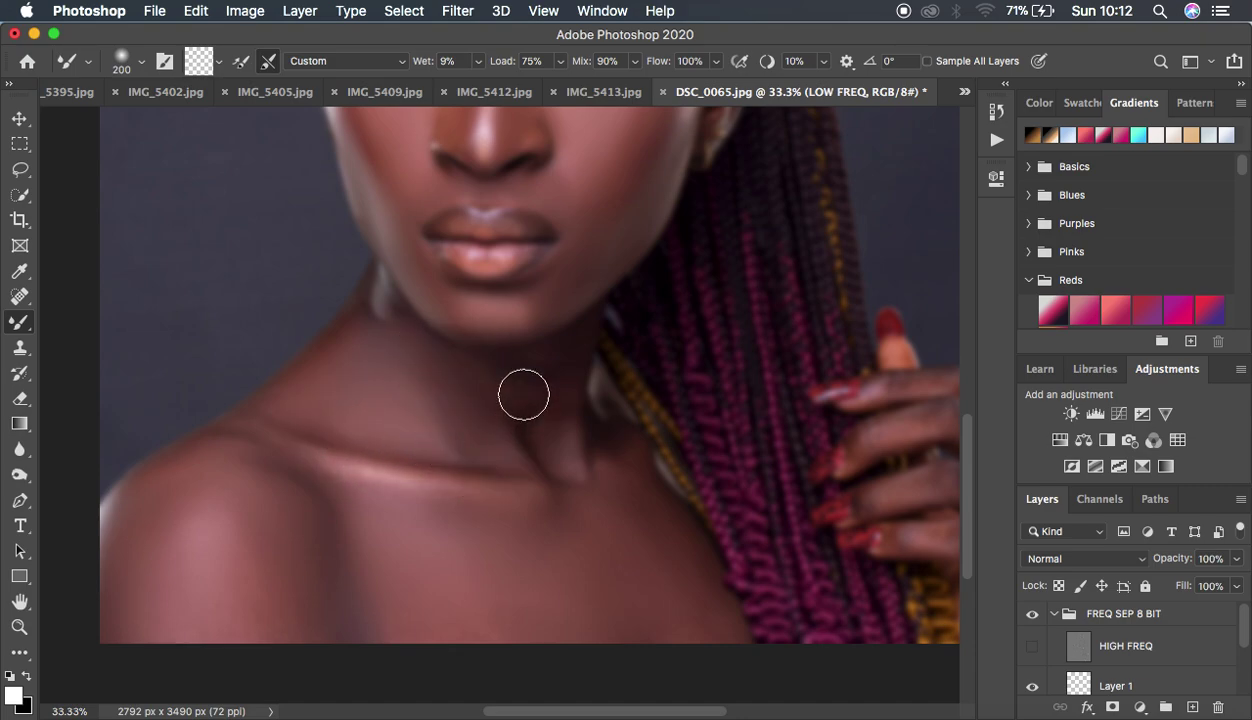
{"action": "left_click_drag", "start_coordinate": [523, 391], "coordinate": [552, 388]}
{"action": "mouse_move", "coordinate": [558, 409]}
{"action": "left_mouse_down"}
{"action": "mouse_move", "coordinate": [477, 400]}
{"action": "mouse_move", "coordinate": [548, 442]}
{"action": "mouse_move", "coordinate": [607, 454]}
{"action": "mouse_move", "coordinate": [646, 494]}
{"action": "mouse_move", "coordinate": [653, 526]}
{"action": "left_mouse_up"}
{"action": "mouse_move", "coordinate": [481, 449]}
{"action": "left_mouse_down"}
{"action": "mouse_move", "coordinate": [442, 430]}
{"action": "mouse_move", "coordinate": [460, 430]}
{"action": "mouse_move", "coordinate": [428, 482]}
{"action": "mouse_move", "coordinate": [512, 508]}
{"action": "mouse_move", "coordinate": [433, 386]}
{"action": "mouse_move", "coordinate": [428, 397]}
{"action": "mouse_move", "coordinate": [419, 374]}
{"action": "mouse_move", "coordinate": [386, 366]}
{"action": "mouse_move", "coordinate": [383, 329]}
{"action": "left_mouse_up"}
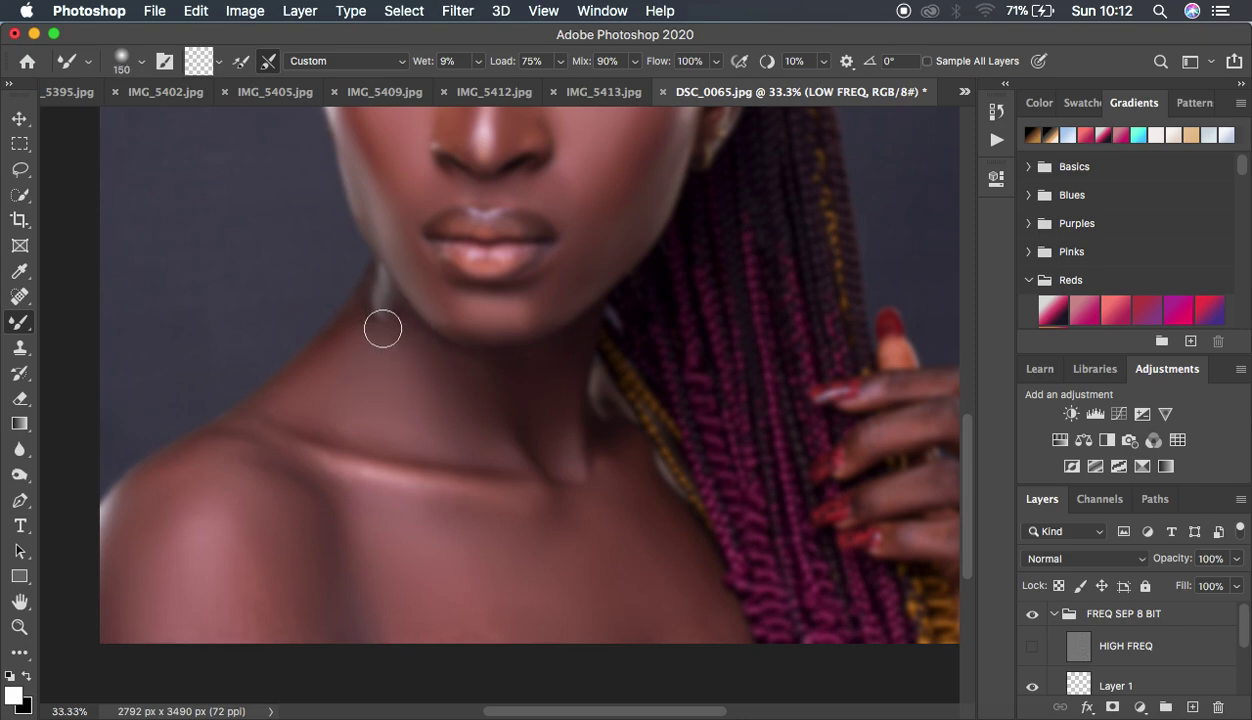
{"action": "mouse_move", "coordinate": [380, 303]}
{"action": "left_mouse_down"}
{"action": "mouse_move", "coordinate": [330, 352]}
{"action": "mouse_move", "coordinate": [400, 313]}
{"action": "mouse_move", "coordinate": [383, 296]}
{"action": "mouse_move", "coordinate": [304, 382]}
{"action": "left_mouse_up"}
Blend along the collarbone, the chest beside the braids and the inner shoulder shadow, ending at brush size 200.
{"action": "mouse_move", "coordinate": [253, 439]}
{"action": "left_mouse_down"}
{"action": "mouse_move", "coordinate": [148, 472]}
{"action": "mouse_move", "coordinate": [144, 498]}
{"action": "mouse_move", "coordinate": [261, 458]}
{"action": "mouse_move", "coordinate": [338, 491]}
{"action": "mouse_move", "coordinate": [393, 489]}
{"action": "mouse_move", "coordinate": [347, 475]}
{"action": "mouse_move", "coordinate": [457, 483]}
{"action": "mouse_move", "coordinate": [437, 485]}
{"action": "mouse_move", "coordinate": [508, 503]}
{"action": "mouse_move", "coordinate": [489, 448]}
{"action": "mouse_move", "coordinate": [527, 481]}
{"action": "left_mouse_up"}
{"action": "mouse_move", "coordinate": [581, 450]}
{"action": "left_mouse_down"}
{"action": "mouse_move", "coordinate": [562, 447]}
{"action": "mouse_move", "coordinate": [559, 395]}
{"action": "mouse_move", "coordinate": [497, 363]}
{"action": "mouse_move", "coordinate": [534, 363]}
{"action": "mouse_move", "coordinate": [489, 363]}
{"action": "mouse_move", "coordinate": [536, 364]}
{"action": "mouse_move", "coordinate": [573, 338]}
{"action": "mouse_move", "coordinate": [609, 422]}
{"action": "mouse_move", "coordinate": [609, 471]}
{"action": "mouse_move", "coordinate": [696, 567]}
{"action": "mouse_move", "coordinate": [724, 639]}
{"action": "mouse_move", "coordinate": [712, 640]}
{"action": "left_mouse_up"}
{"action": "left_click_drag", "start_coordinate": [662, 570], "coordinate": [682, 592]}
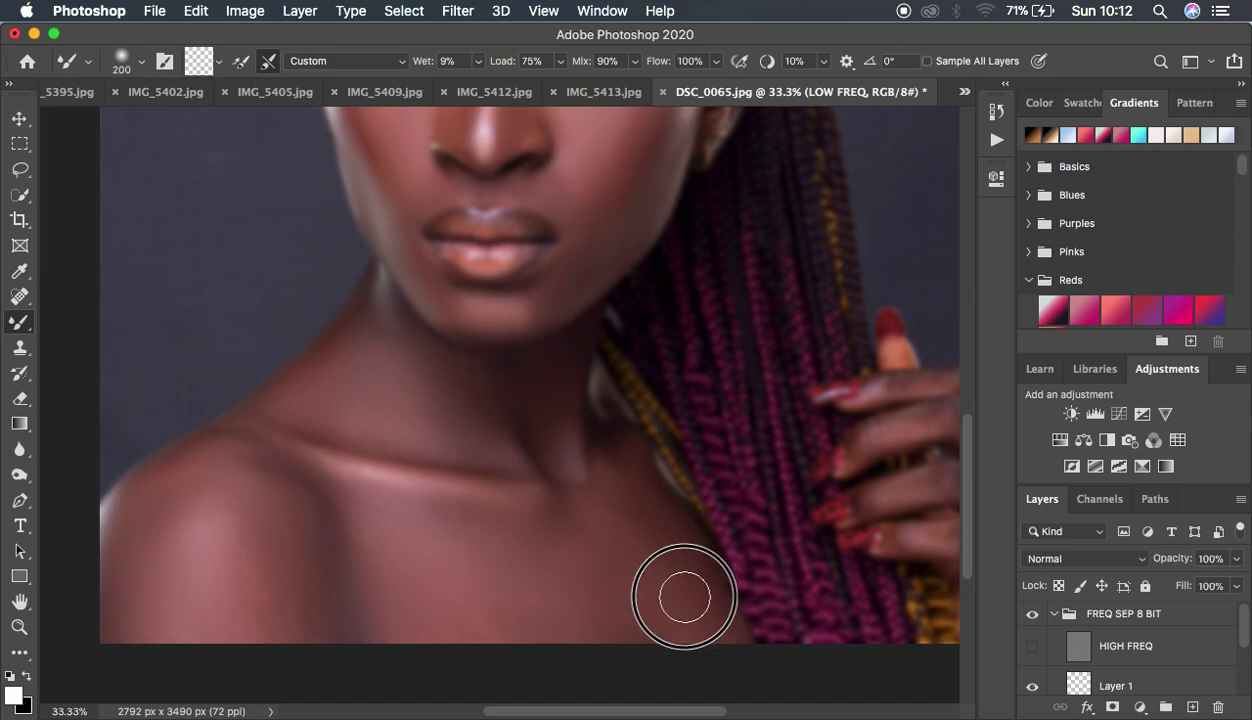
{"action": "left_click_drag", "start_coordinate": [618, 519], "coordinate": [578, 519]}
{"action": "mouse_move", "coordinate": [323, 560]}
{"action": "left_mouse_down"}
{"action": "mouse_move", "coordinate": [270, 538]}
{"action": "mouse_move", "coordinate": [265, 629]}
{"action": "left_mouse_up"}
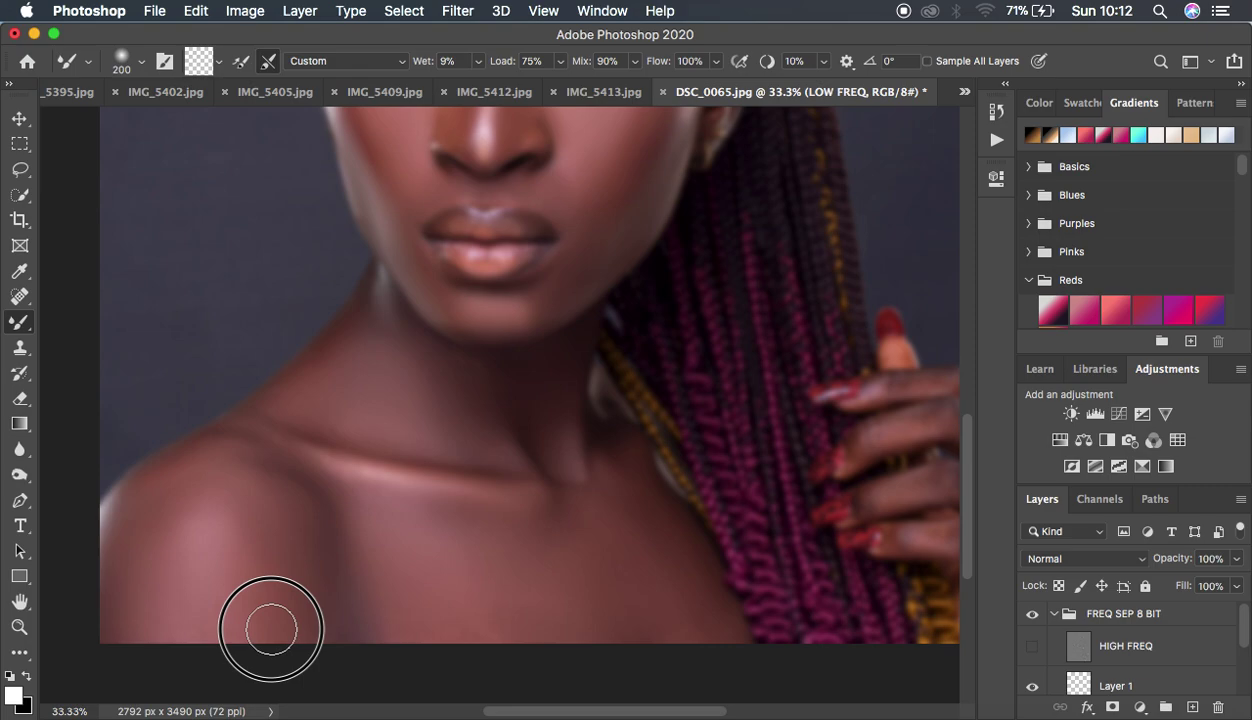
Show the HIGH FREQ layer and compare the full image by toggling the FREQ SEP 8 BIT group's visibility.
{"action": "left_click", "coordinate": [1032, 646]}
{"action": "key", "text": "super+minus"}
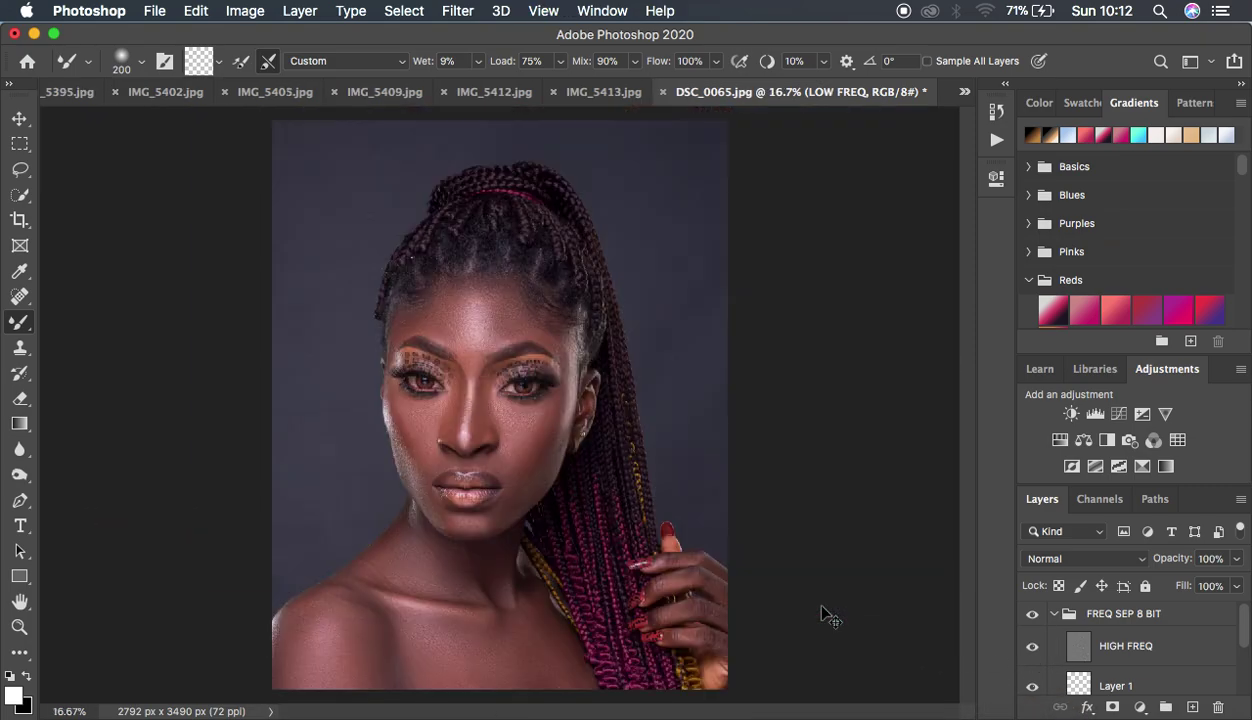
{"action": "key", "text": "super+minus"}
{"action": "key", "text": "super+plus"}
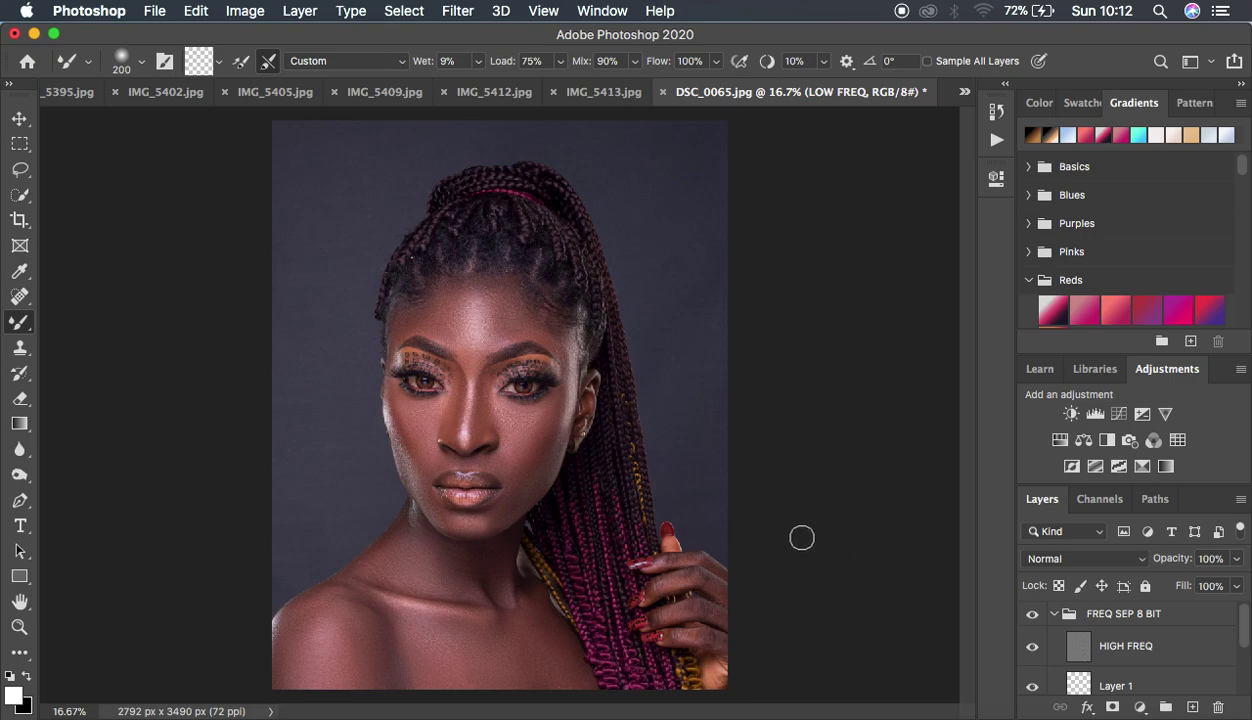
{"action": "left_click", "coordinate": [1032, 614]}
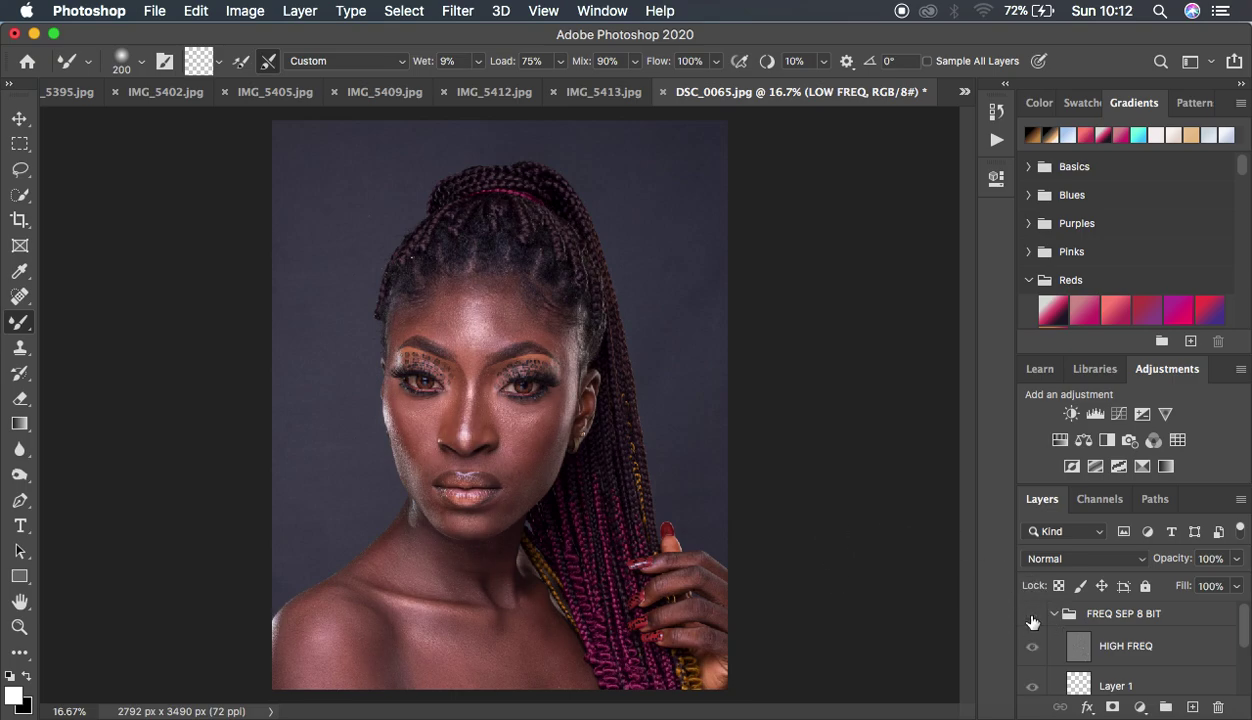
{"action": "left_click", "coordinate": [1032, 614]}
{"action": "left_click", "coordinate": [1032, 614]}
{"action": "left_click", "coordinate": [1032, 614]}
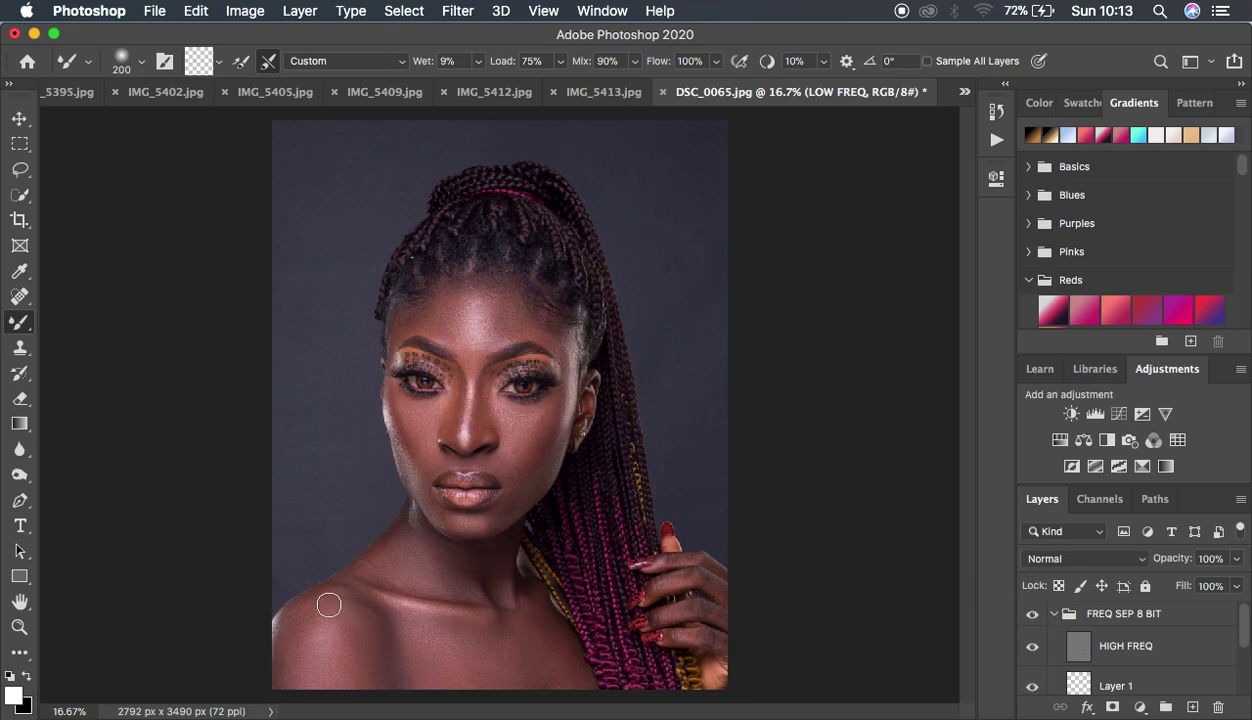
{"action": "left_click_drag", "start_coordinate": [329, 605], "coordinate": [356, 601]}
Hide the HIGH FREQ layer and smooth the fingers and hand holding the braids with the Mixer Brush at size 90.
{"action": "left_click", "coordinate": [1033, 646]}
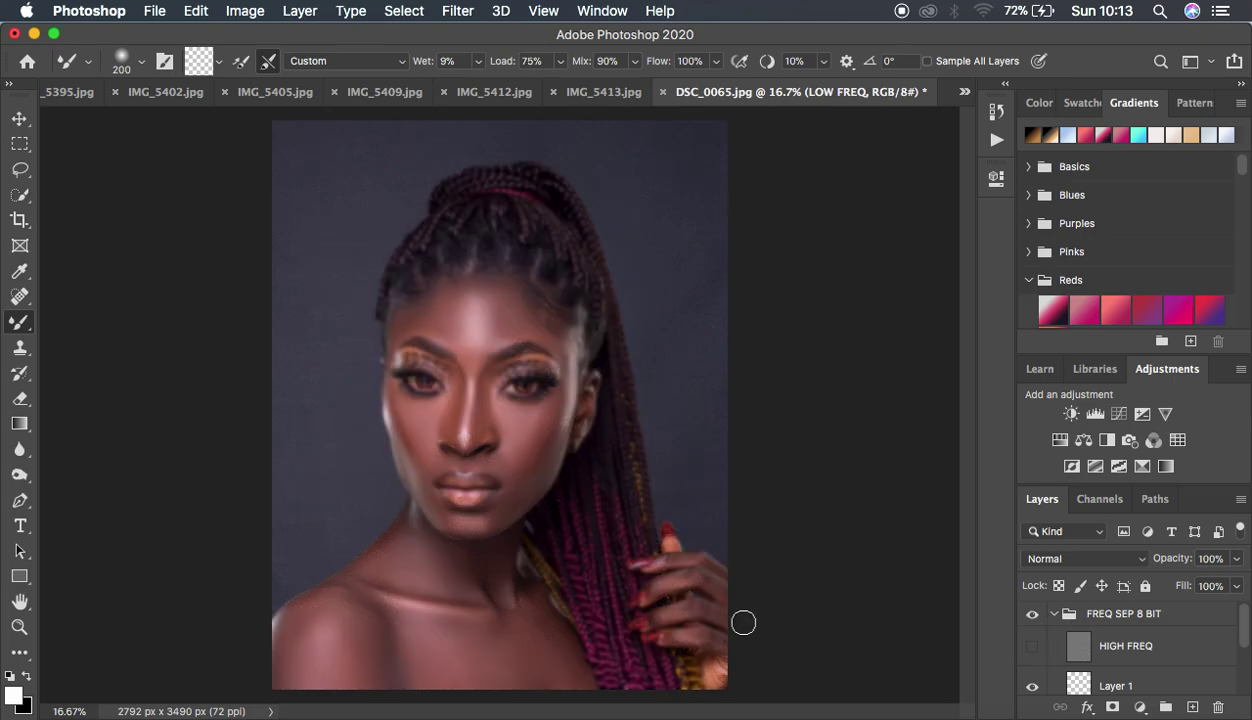
{"action": "key", "text": "super+plus"}
{"action": "key", "text": "super+plus"}
{"action": "scroll", "coordinate": [742, 628], "scroll_direction": "down", "scroll_amount": 10}
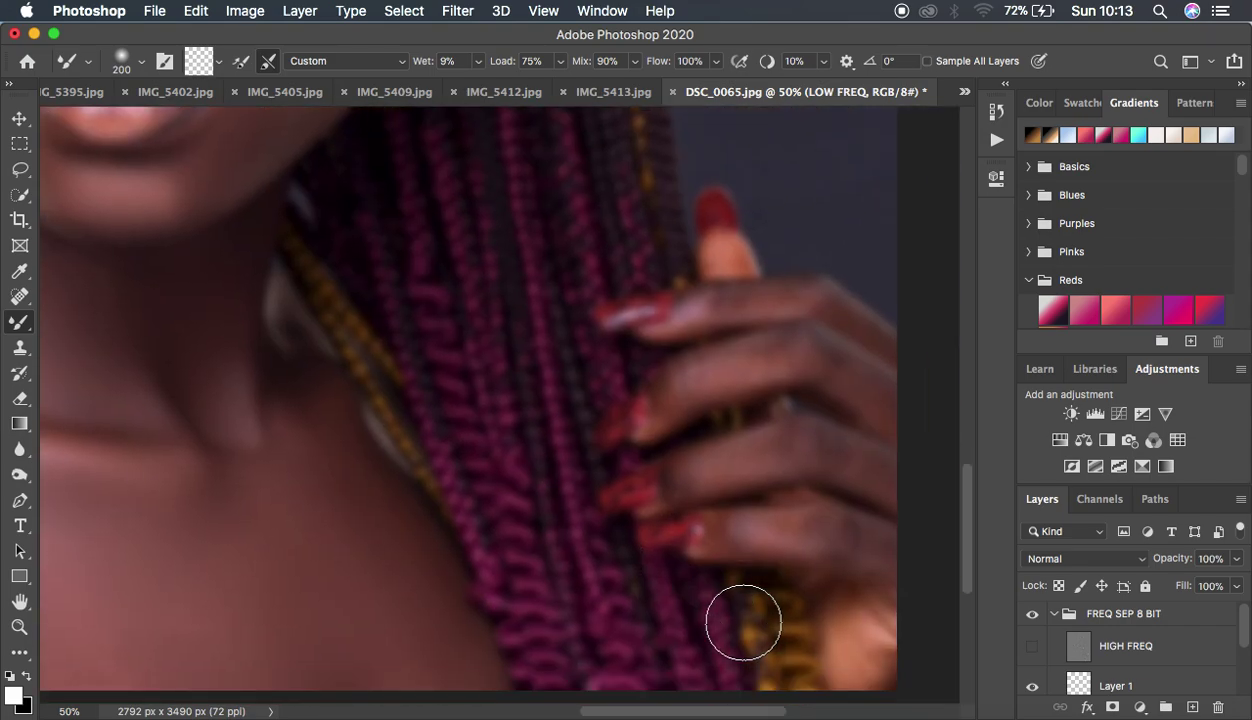
{"action": "scroll", "coordinate": [742, 628], "scroll_direction": "right", "scroll_amount": 2}
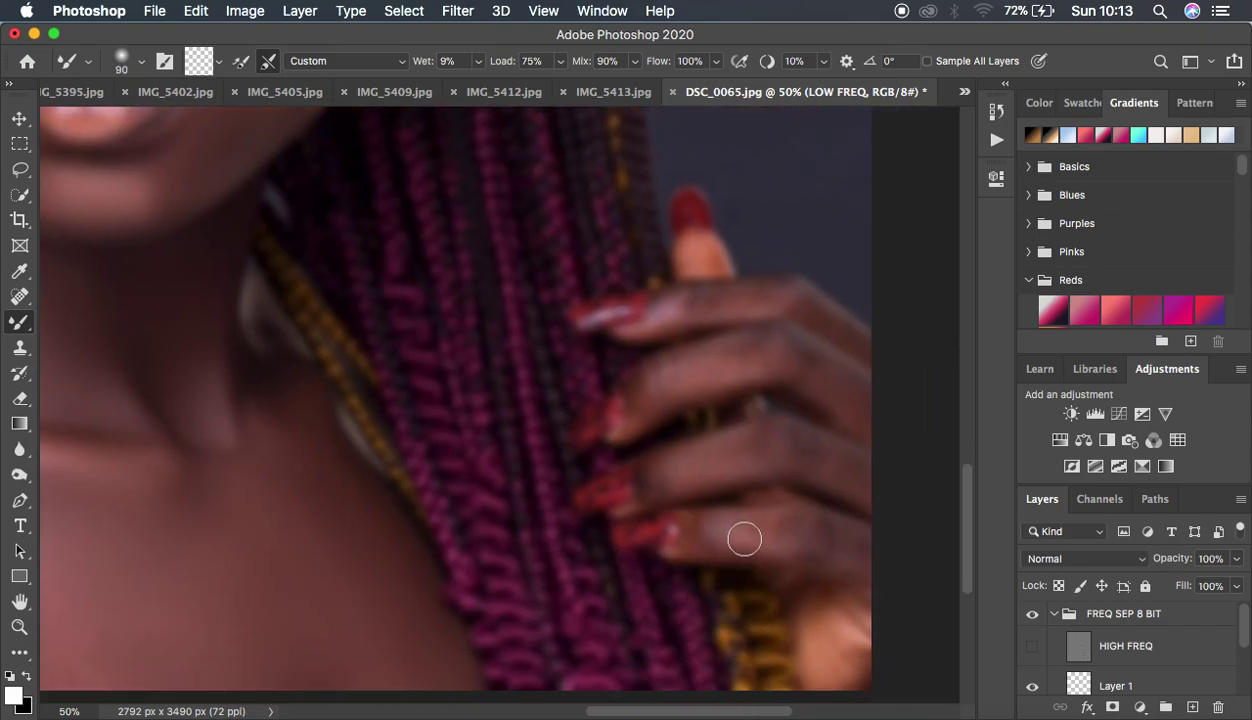
{"action": "mouse_move", "coordinate": [711, 535]}
{"action": "left_mouse_down"}
{"action": "mouse_move", "coordinate": [825, 544]}
{"action": "mouse_move", "coordinate": [768, 525]}
{"action": "mouse_move", "coordinate": [842, 528]}
{"action": "mouse_move", "coordinate": [833, 537]}
{"action": "mouse_move", "coordinate": [844, 540]}
{"action": "mouse_move", "coordinate": [781, 536]}
{"action": "mouse_move", "coordinate": [823, 543]}
{"action": "mouse_move", "coordinate": [762, 524]}
{"action": "mouse_move", "coordinate": [710, 473]}
{"action": "mouse_move", "coordinate": [674, 474]}
{"action": "mouse_move", "coordinate": [705, 454]}
{"action": "mouse_move", "coordinate": [809, 448]}
{"action": "mouse_move", "coordinate": [870, 485]}
{"action": "mouse_move", "coordinate": [771, 443]}
{"action": "mouse_move", "coordinate": [674, 470]}
{"action": "mouse_move", "coordinate": [685, 455]}
{"action": "mouse_move", "coordinate": [657, 480]}
{"action": "mouse_move", "coordinate": [762, 435]}
{"action": "mouse_move", "coordinate": [656, 374]}
{"action": "mouse_move", "coordinate": [759, 348]}
{"action": "mouse_move", "coordinate": [813, 366]}
{"action": "mouse_move", "coordinate": [848, 399]}
{"action": "mouse_move", "coordinate": [813, 360]}
{"action": "mouse_move", "coordinate": [707, 348]}
{"action": "mouse_move", "coordinate": [732, 341]}
{"action": "mouse_move", "coordinate": [838, 374]}
{"action": "mouse_move", "coordinate": [882, 424]}
{"action": "left_mouse_up"}
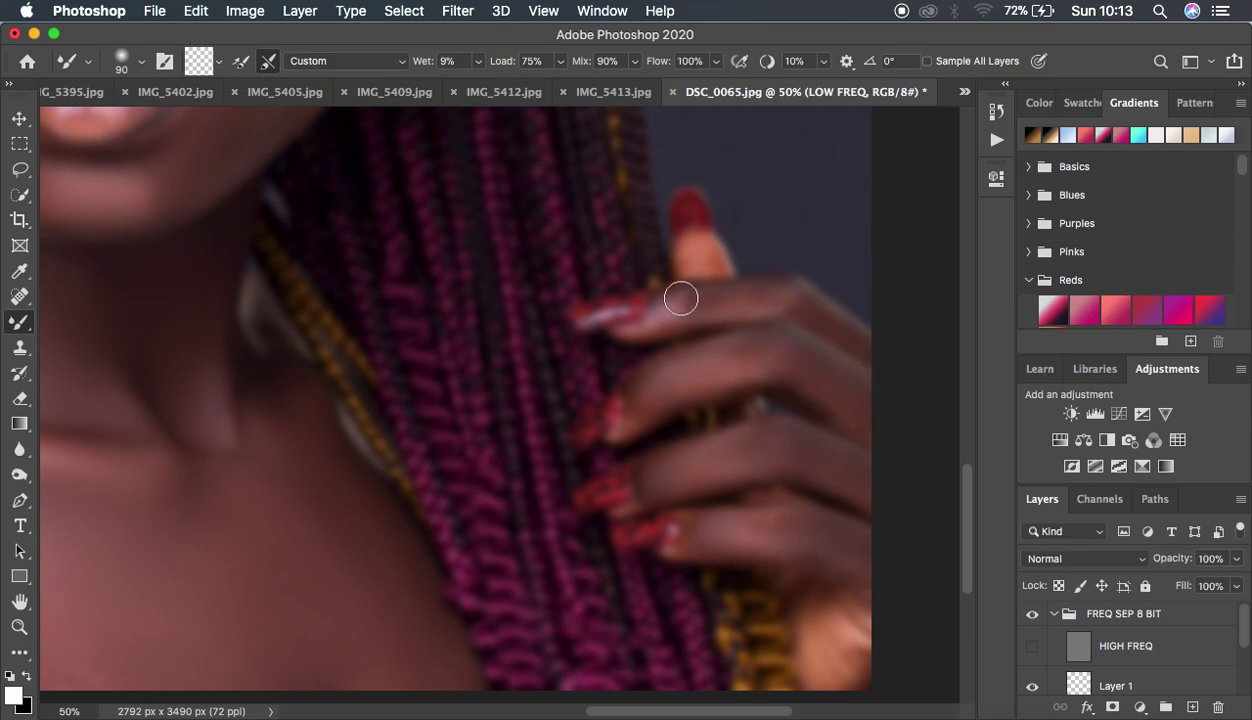
{"action": "mouse_move", "coordinate": [680, 298]}
{"action": "left_mouse_down"}
{"action": "mouse_move", "coordinate": [662, 302]}
{"action": "mouse_move", "coordinate": [693, 310]}
{"action": "mouse_move", "coordinate": [780, 293]}
{"action": "mouse_move", "coordinate": [847, 335]}
{"action": "mouse_move", "coordinate": [708, 295]}
{"action": "mouse_move", "coordinate": [667, 318]}
{"action": "left_mouse_up"}
{"action": "mouse_move", "coordinate": [719, 538]}
{"action": "left_mouse_down"}
{"action": "mouse_move", "coordinate": [763, 525]}
{"action": "mouse_move", "coordinate": [827, 548]}
{"action": "mouse_move", "coordinate": [852, 573]}
{"action": "mouse_move", "coordinate": [693, 531]}
{"action": "mouse_move", "coordinate": [797, 575]}
{"action": "mouse_move", "coordinate": [827, 682]}
{"action": "mouse_move", "coordinate": [846, 685]}
{"action": "left_mouse_up"}
{"action": "left_click", "coordinate": [685, 302]}
{"action": "left_click", "coordinate": [280, 461]}
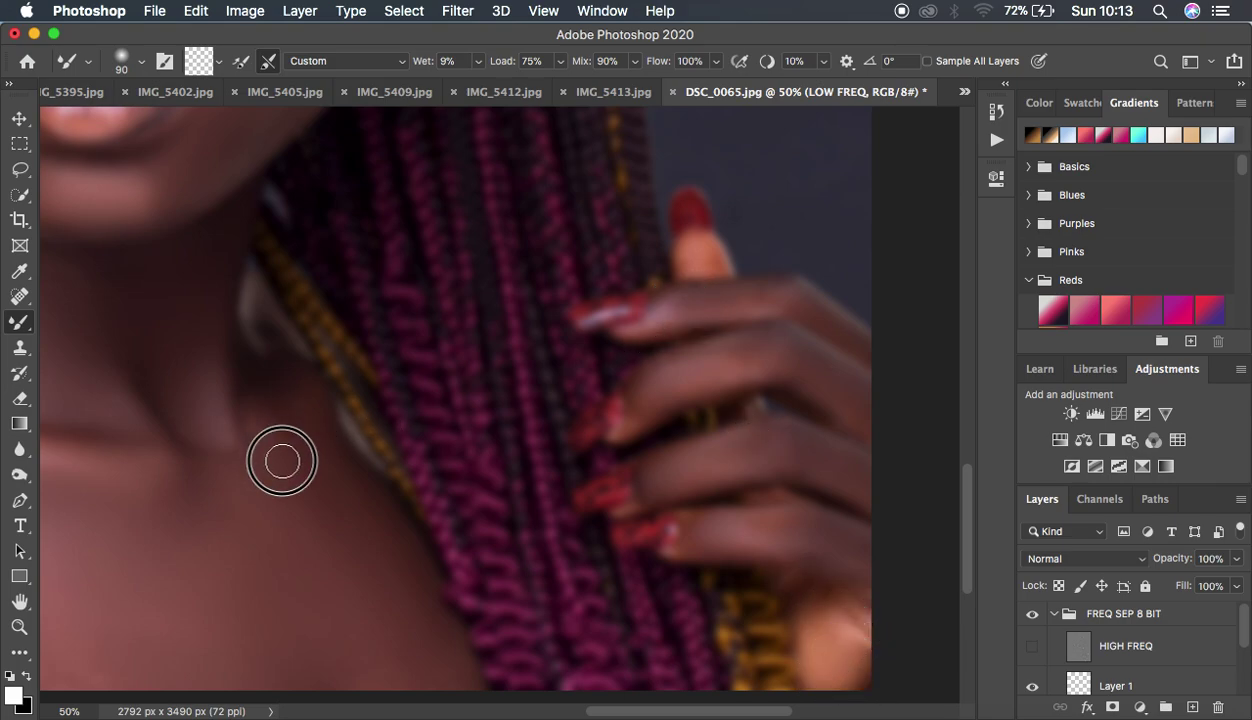
Turn the HIGH FREQ layer back on and compare the whole portrait with the FREQ SEP 8 BIT group hidden and shown.
{"action": "key", "text": "super+minus"}
{"action": "key", "text": "super+minus"}
{"action": "key", "text": "super+minus"}
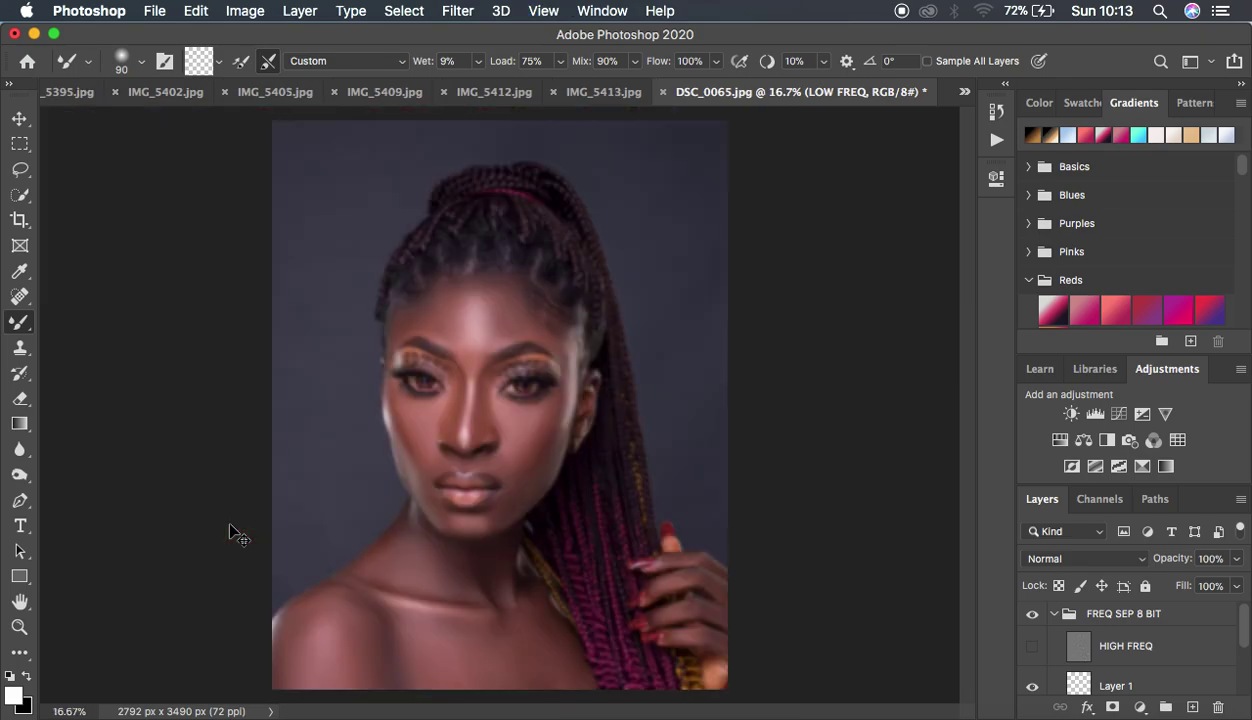
{"action": "left_click", "coordinate": [1033, 648]}
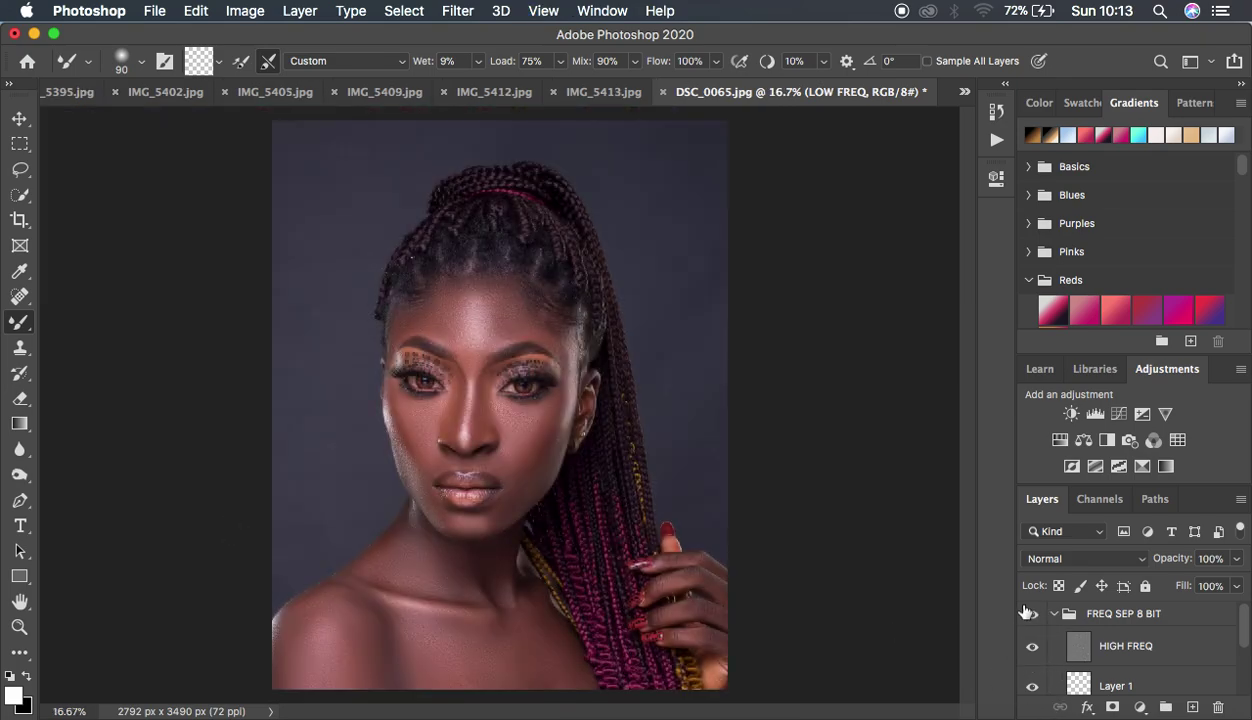
{"action": "left_click", "coordinate": [1025, 612]}
{"action": "left_click", "coordinate": [1025, 612]}
{"action": "left_click", "coordinate": [1025, 612]}
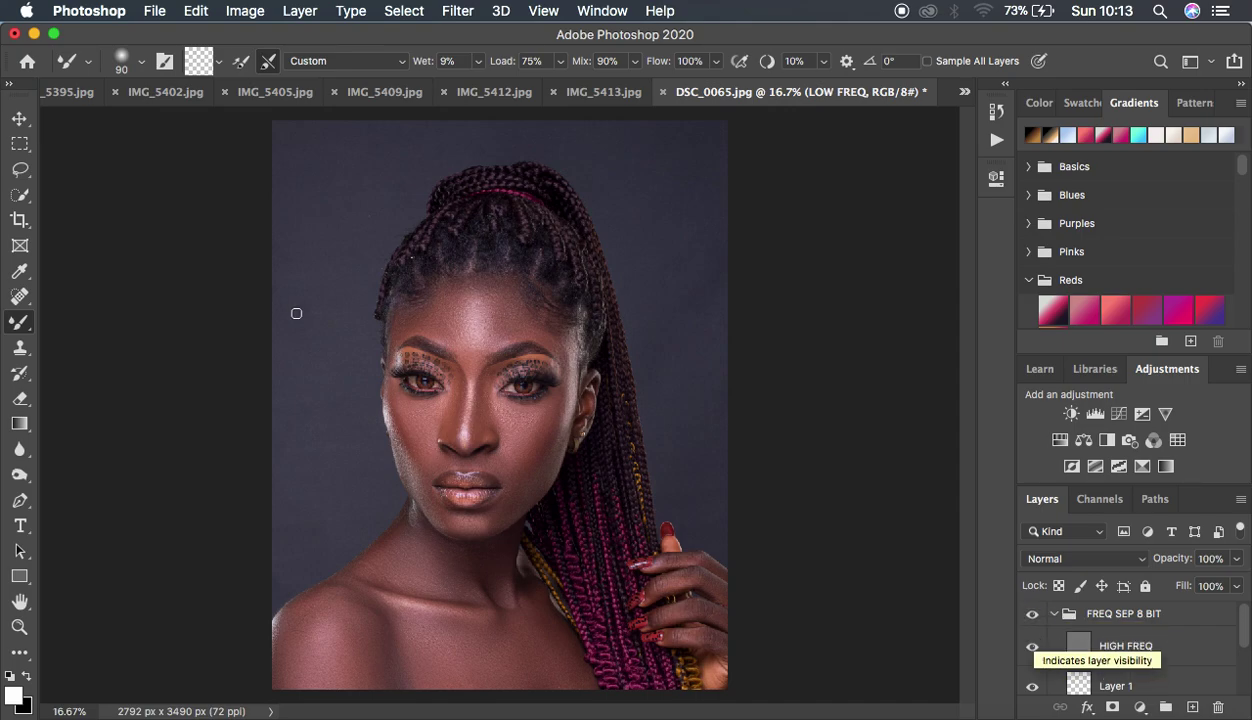
Outline the forehead between the hairline and the eyebrows with the Lasso at 22 px feather, keeping the LOW FREQ layer active.
{"action": "left_click", "coordinate": [17, 173]}
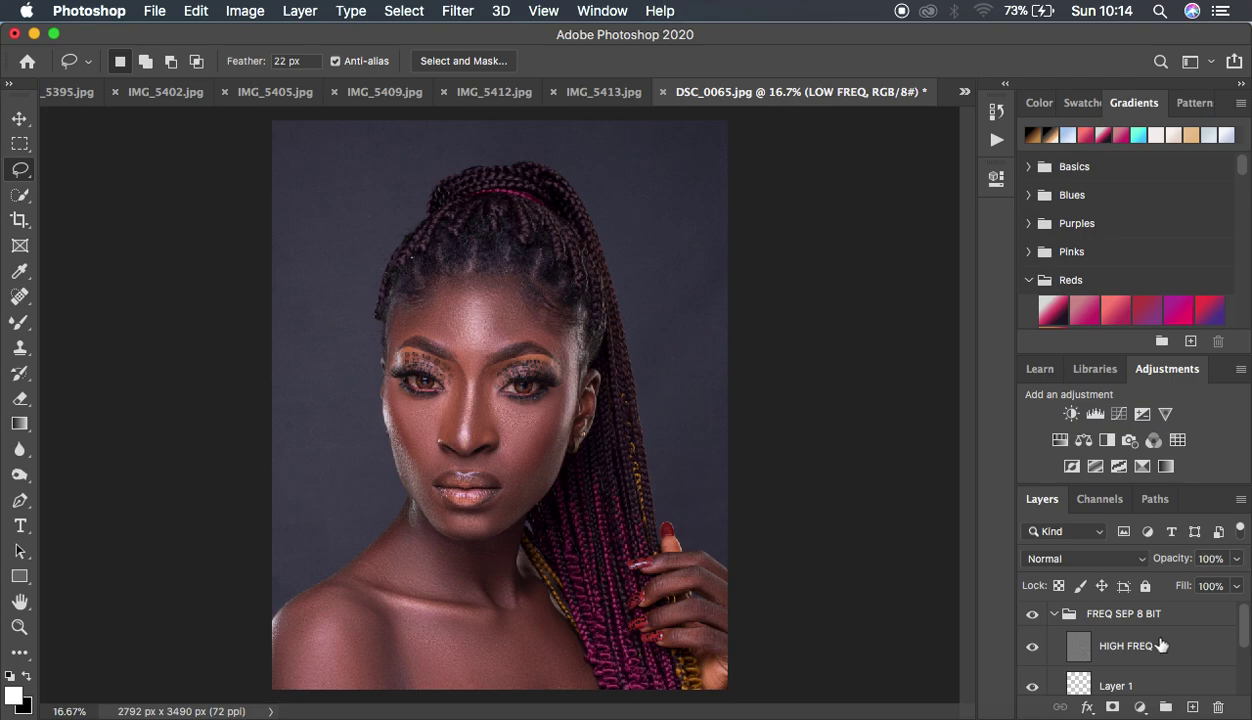
{"action": "scroll", "coordinate": [1160, 666], "scroll_direction": "down", "scroll_amount": 3}
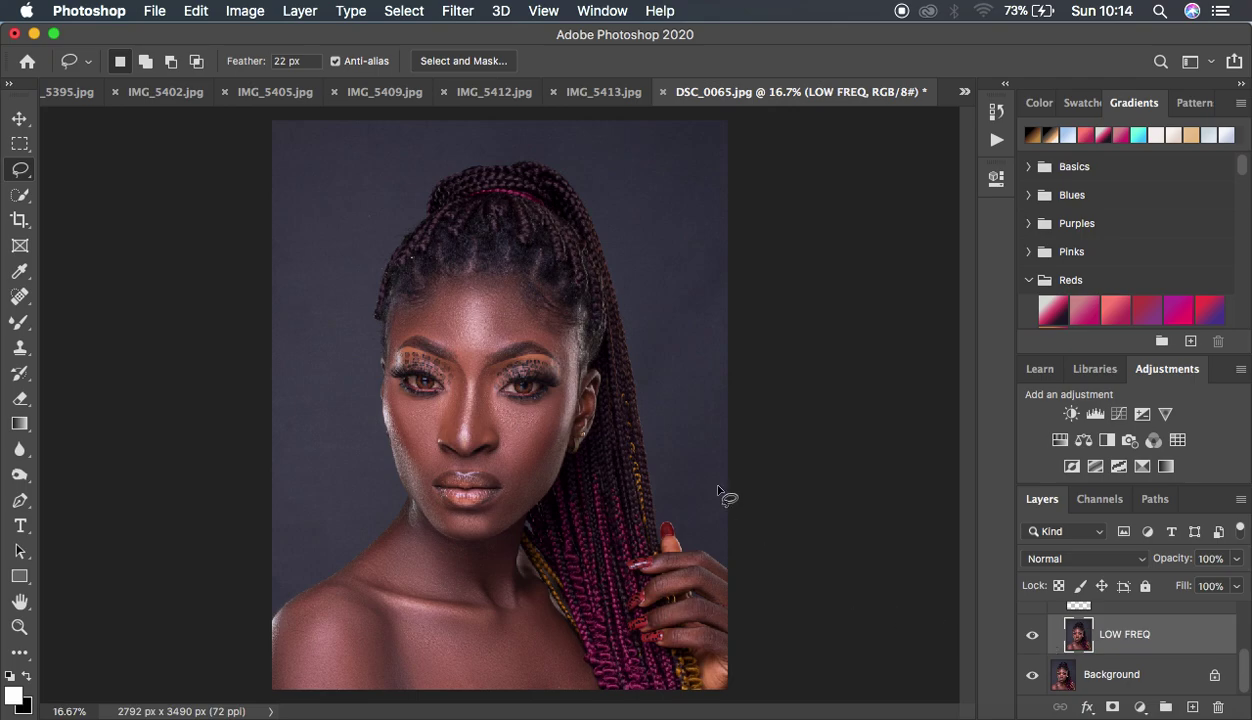
{"action": "key", "text": "super+plus"}
{"action": "key", "text": "super+plus"}
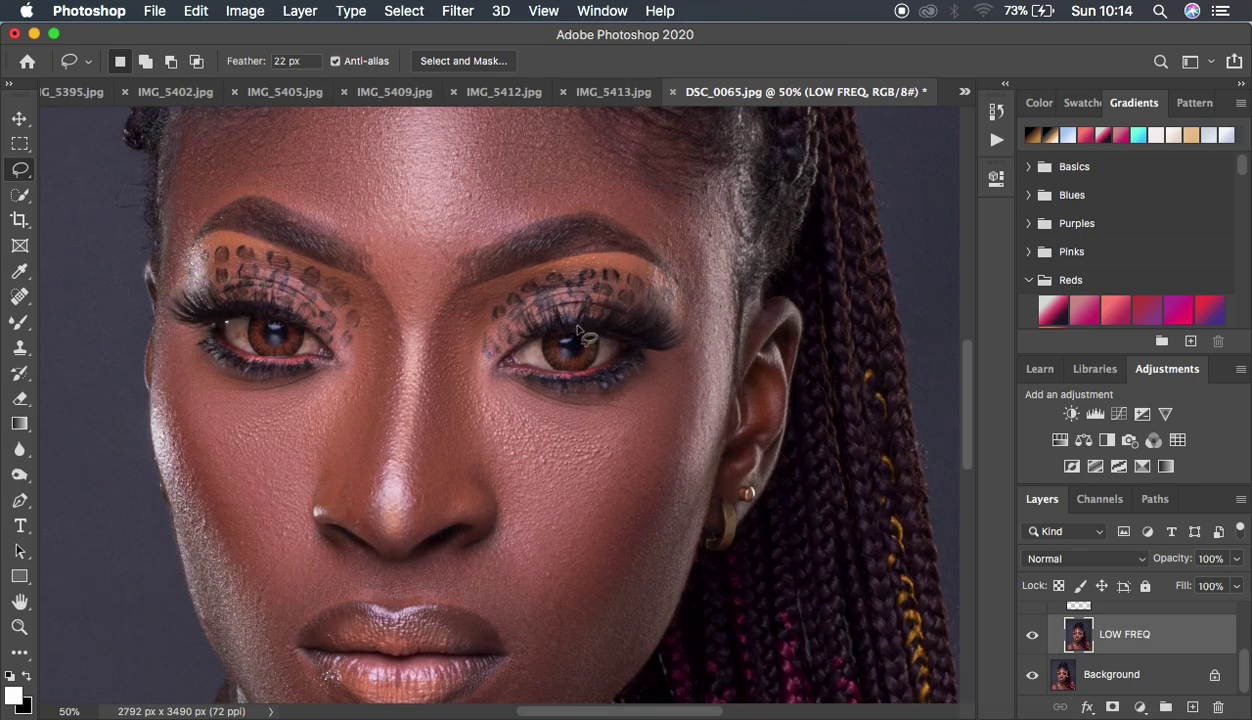
{"action": "scroll", "coordinate": [577, 330], "scroll_direction": "up", "scroll_amount": 5}
{"action": "scroll", "coordinate": [577, 330], "scroll_direction": "left", "scroll_amount": 2}
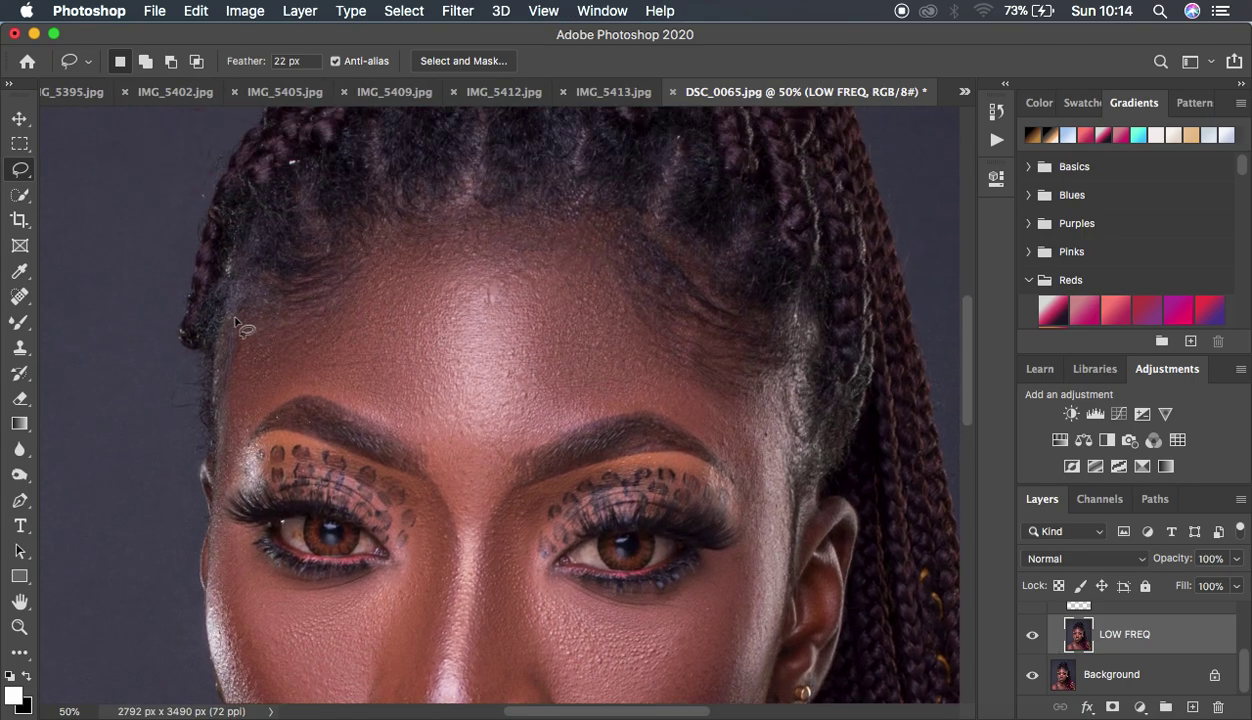
{"action": "mouse_move", "coordinate": [237, 320]}
{"action": "left_mouse_down"}
{"action": "mouse_move", "coordinate": [224, 455]}
{"action": "mouse_move", "coordinate": [289, 390]}
{"action": "mouse_move", "coordinate": [330, 388]}
{"action": "mouse_move", "coordinate": [401, 425]}
{"action": "mouse_move", "coordinate": [463, 502]}
{"action": "mouse_move", "coordinate": [502, 448]}
{"action": "mouse_move", "coordinate": [618, 406]}
{"action": "mouse_move", "coordinate": [709, 431]}
{"action": "mouse_move", "coordinate": [754, 475]}
{"action": "mouse_move", "coordinate": [757, 429]}
{"action": "mouse_move", "coordinate": [732, 397]}
{"action": "mouse_move", "coordinate": [659, 361]}
{"action": "mouse_move", "coordinate": [595, 238]}
{"action": "mouse_move", "coordinate": [570, 225]}
{"action": "mouse_move", "coordinate": [403, 235]}
{"action": "mouse_move", "coordinate": [324, 322]}
{"action": "mouse_move", "coordinate": [237, 322]}
{"action": "left_mouse_up"}
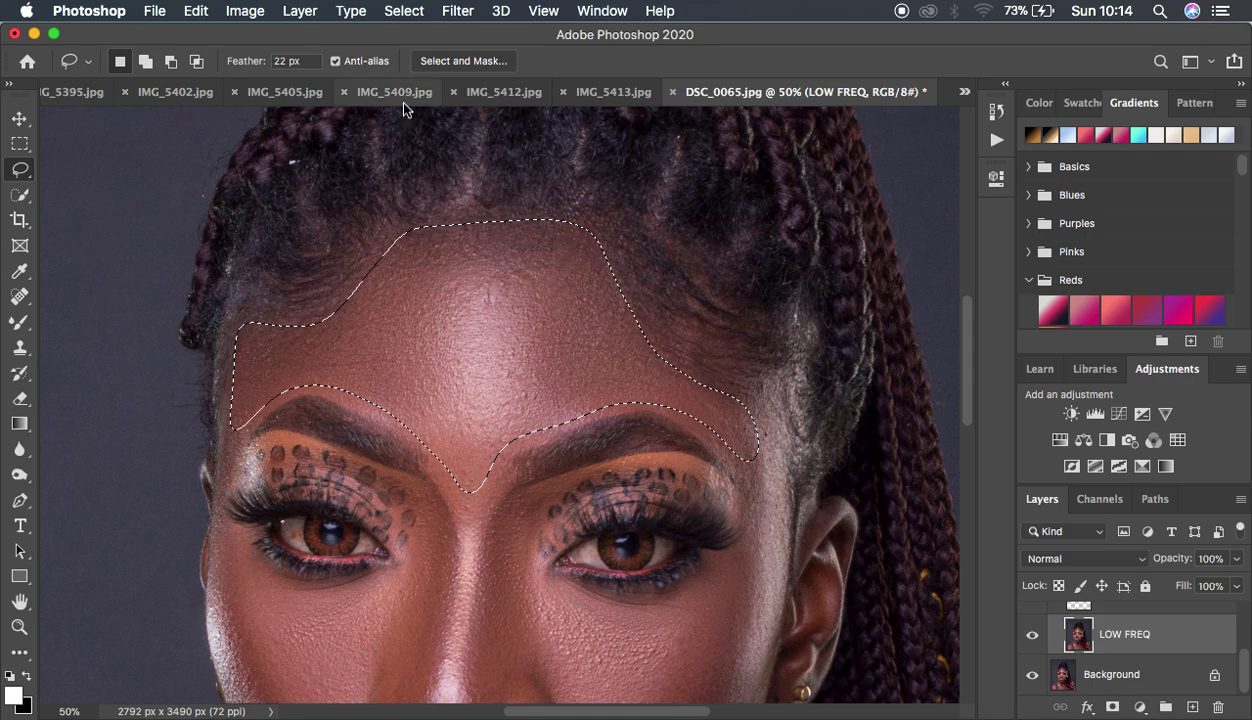
Apply a Gaussian Blur with a 24.7-pixel radius to the forehead selection and deselect it.
{"action": "left_click", "coordinate": [457, 10]}
{"action": "mouse_move", "coordinate": [522, 243]}
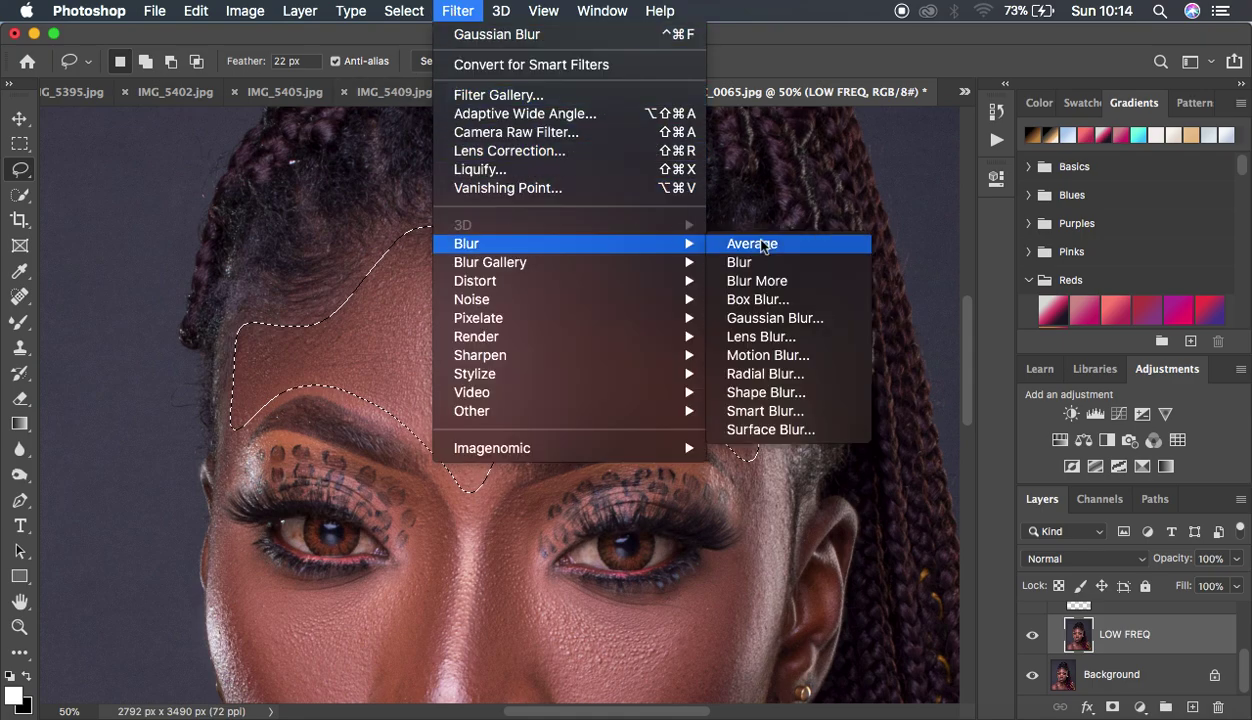
{"action": "left_click", "coordinate": [775, 318]}
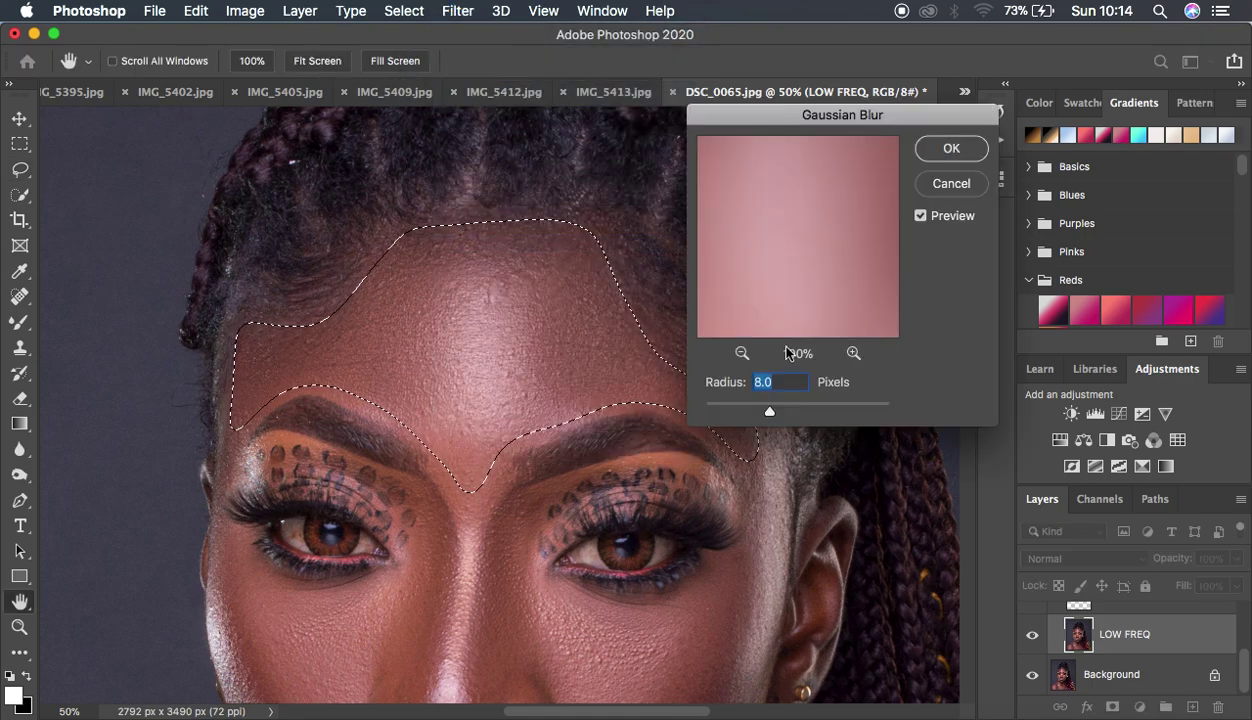
{"action": "left_click_drag", "start_coordinate": [773, 414], "coordinate": [771, 414]}
{"action": "left_click", "coordinate": [779, 413]}
{"action": "key", "text": "super+minus"}
{"action": "left_click_drag", "start_coordinate": [779, 413], "coordinate": [782, 412]}
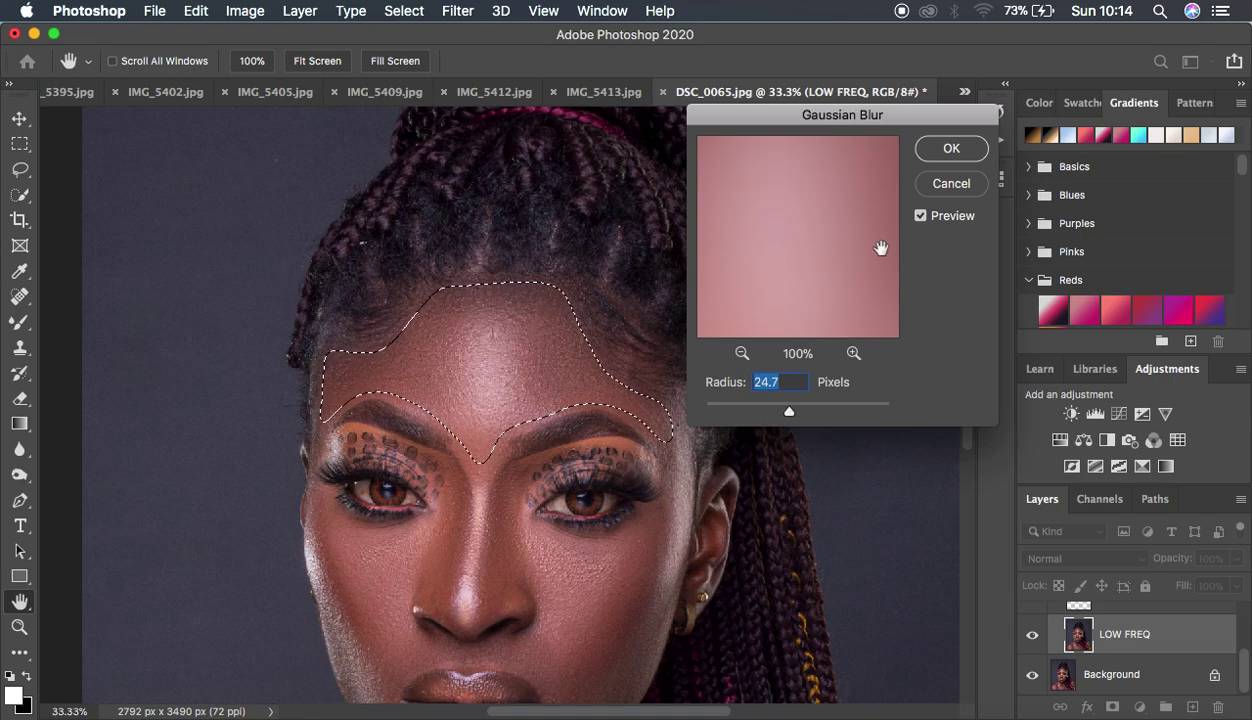
{"action": "left_click", "coordinate": [937, 152]}
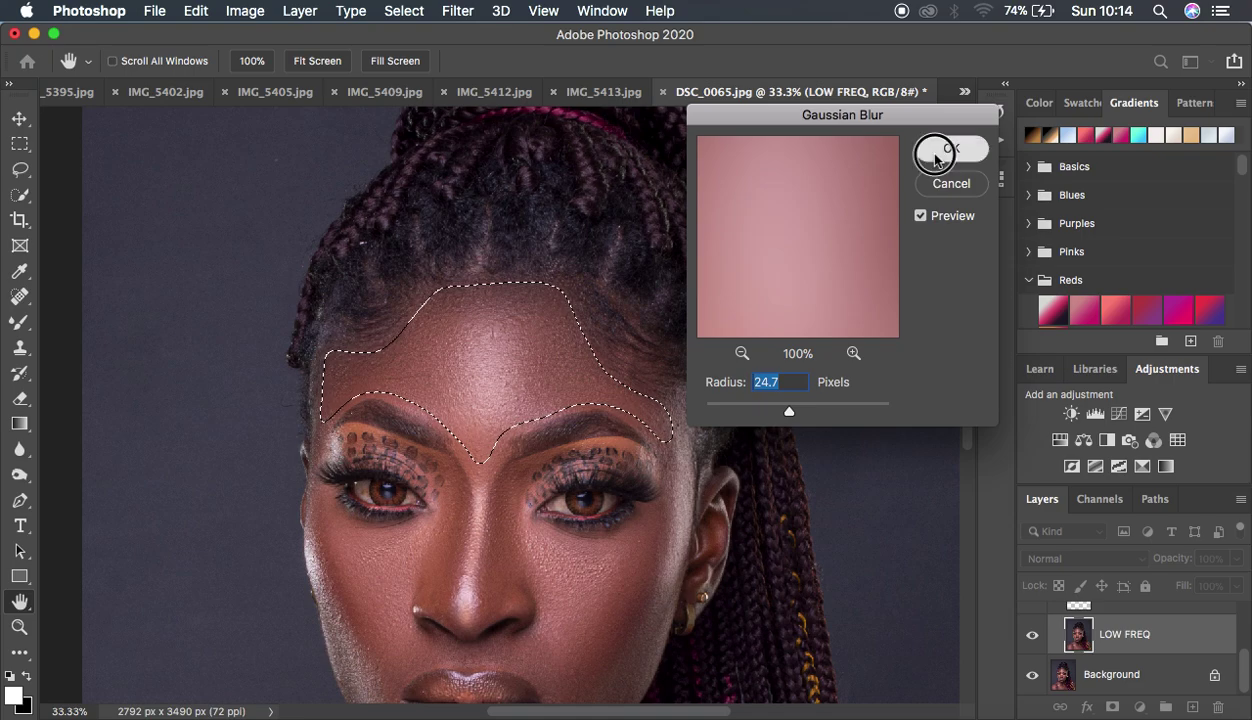
{"action": "key", "text": "super+d"}
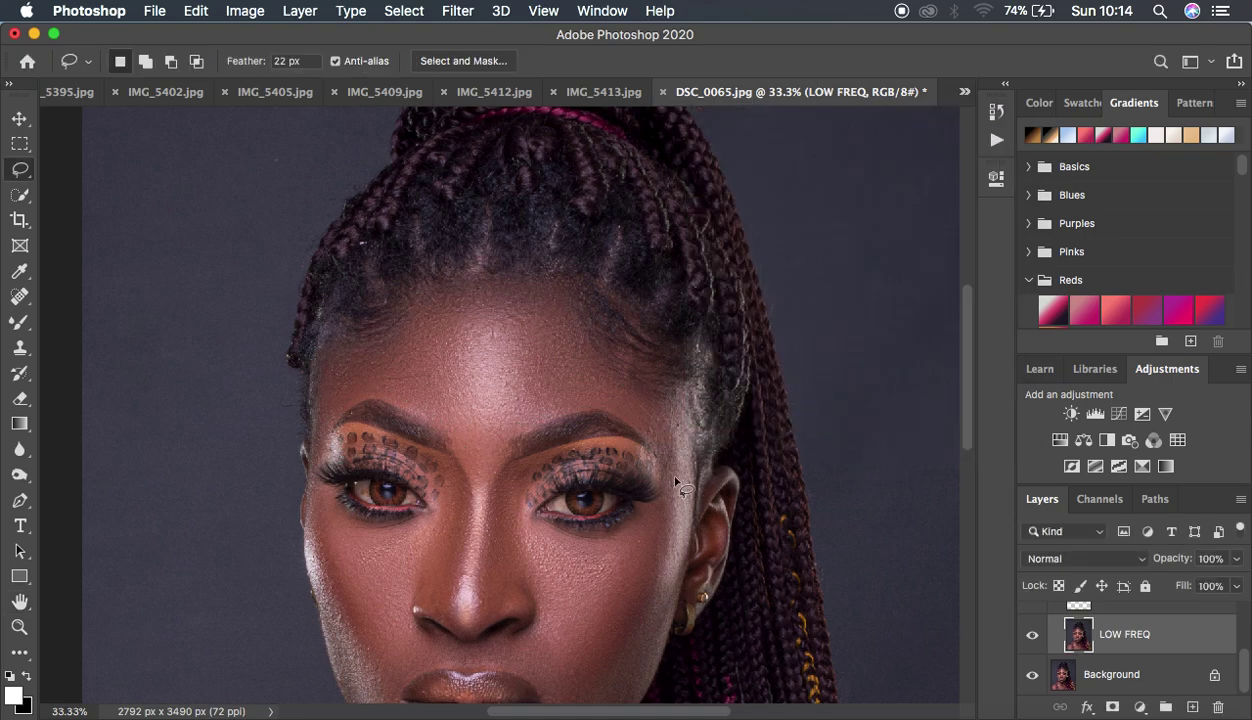
Lasso the cheek below the eye on the nose-stud side and apply the same Gaussian Blur to it.
{"action": "scroll", "coordinate": [660, 490], "scroll_direction": "down", "scroll_amount": 5}
{"action": "mouse_move", "coordinate": [312, 325]}
{"action": "left_mouse_down"}
{"action": "mouse_move", "coordinate": [361, 459]}
{"action": "mouse_move", "coordinate": [387, 486]}
{"action": "mouse_move", "coordinate": [437, 346]}
{"action": "mouse_move", "coordinate": [323, 330]}
{"action": "left_mouse_up"}
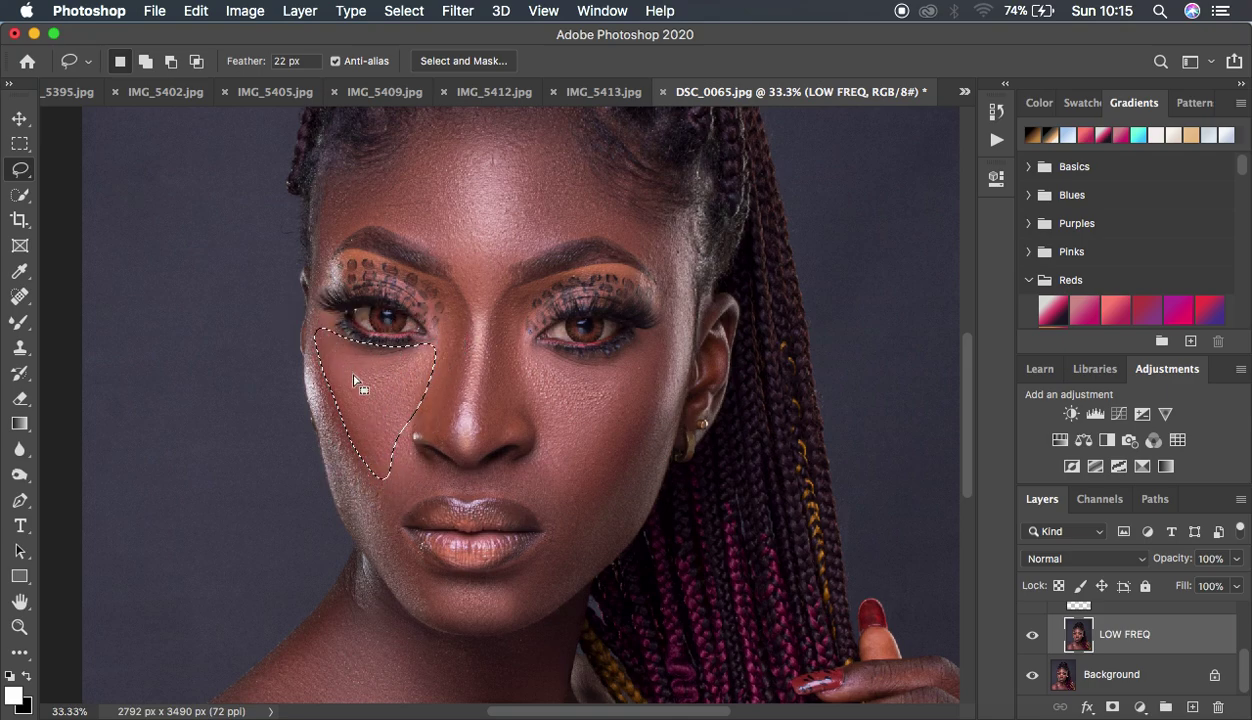
{"action": "right_click", "coordinate": [354, 371]}
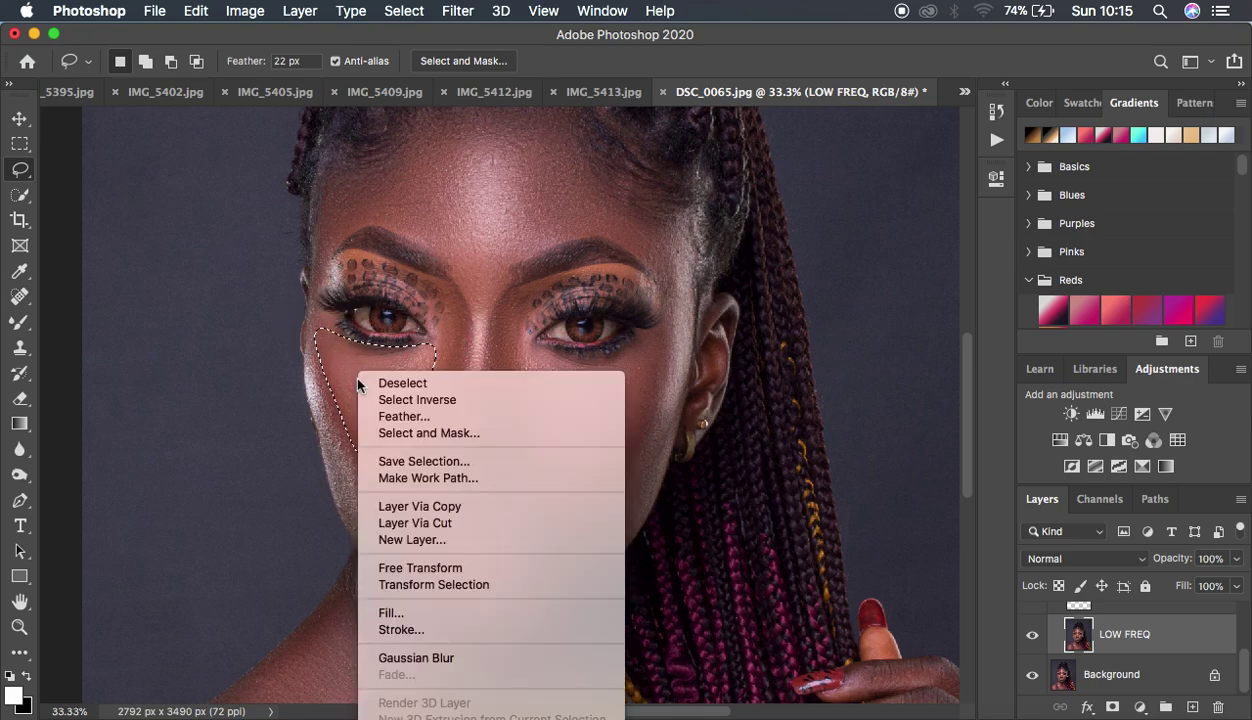
{"action": "left_click", "coordinate": [461, 658]}
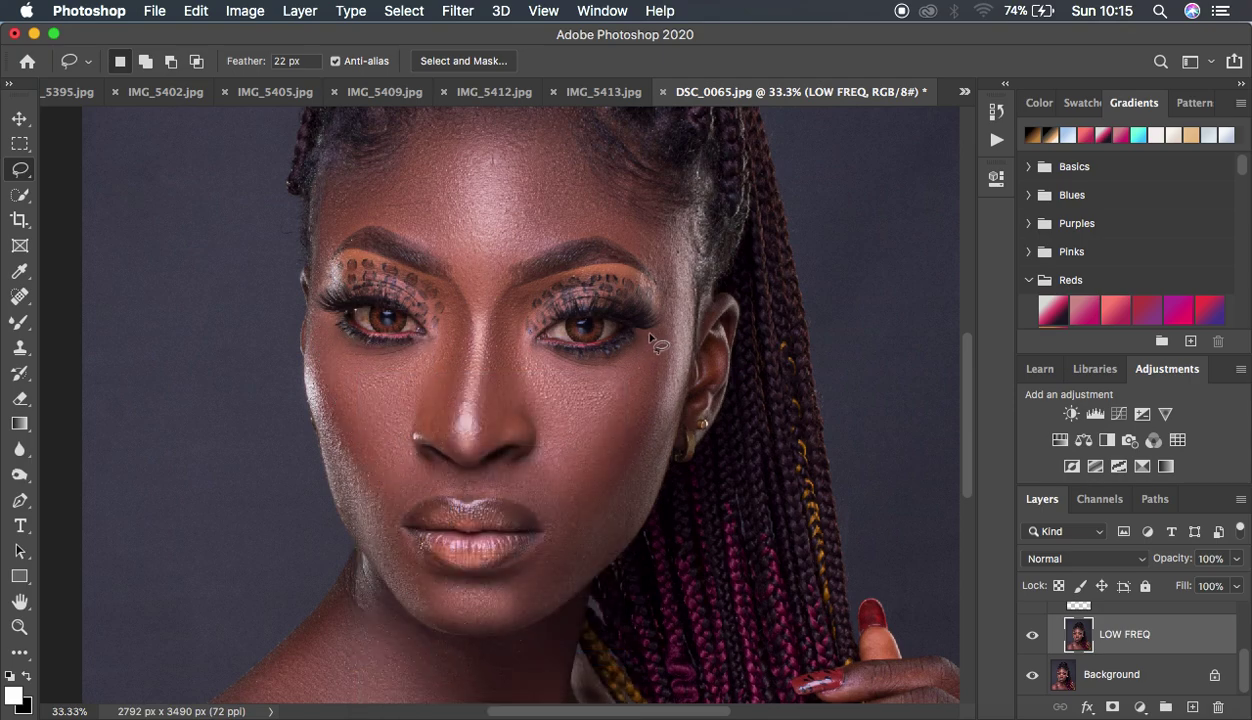
Lasso the cheek below the eye on the earring side and repeat the Gaussian Blur on it.
{"action": "mouse_move", "coordinate": [652, 340]}
{"action": "left_mouse_down"}
{"action": "mouse_move", "coordinate": [618, 359]}
{"action": "mouse_move", "coordinate": [522, 345]}
{"action": "mouse_move", "coordinate": [515, 380]}
{"action": "mouse_move", "coordinate": [569, 495]}
{"action": "mouse_move", "coordinate": [592, 500]}
{"action": "mouse_move", "coordinate": [629, 469]}
{"action": "mouse_move", "coordinate": [664, 338]}
{"action": "left_mouse_up"}
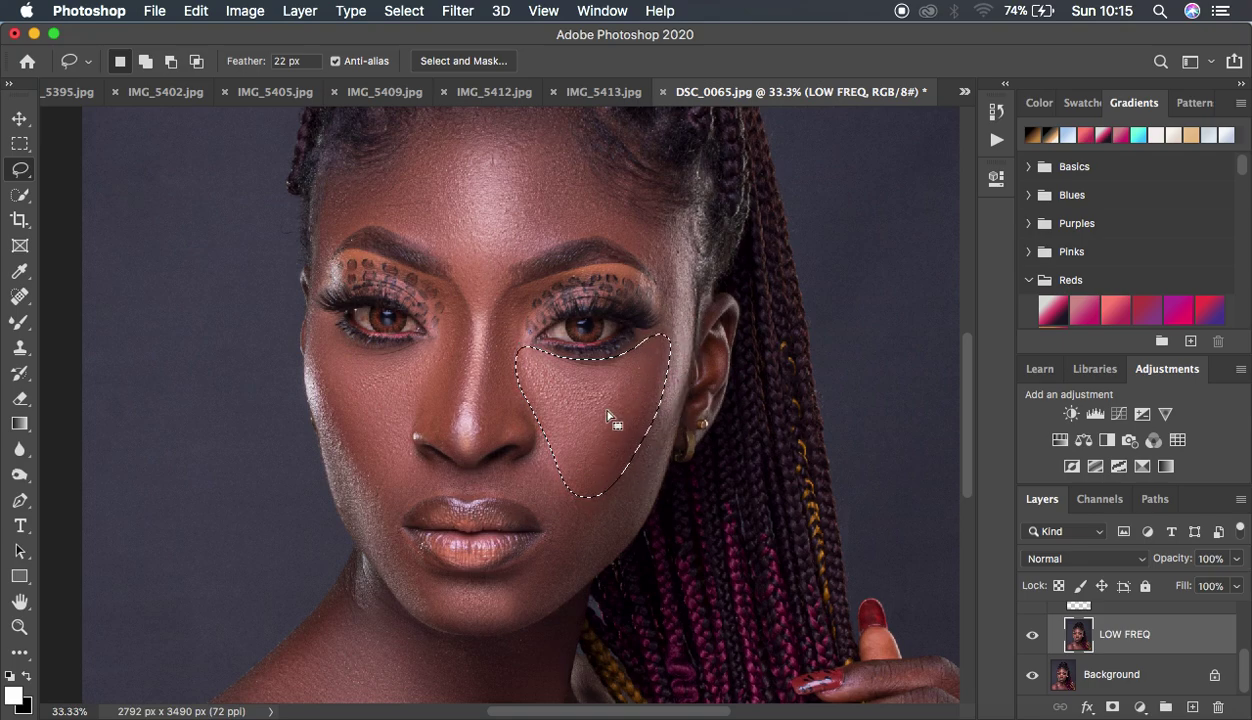
{"action": "right_click", "coordinate": [610, 418]}
{"action": "left_click", "coordinate": [700, 661]}
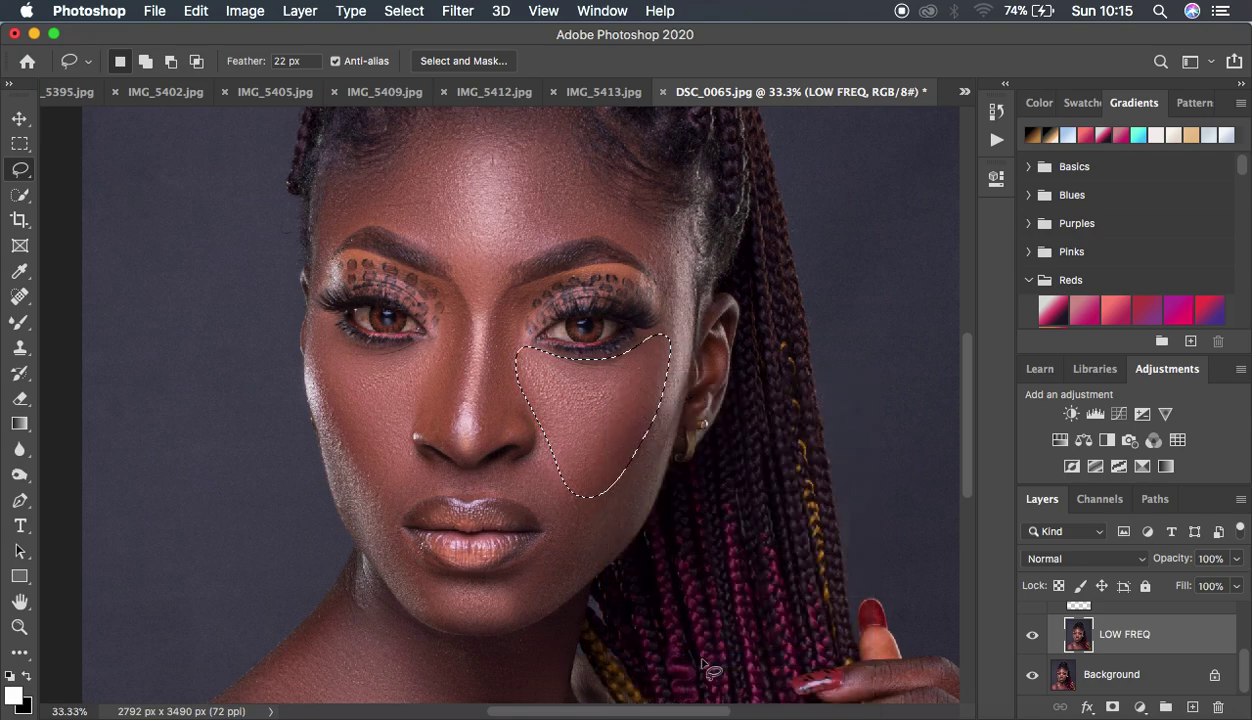
Lasso the lower cheek beside the mouth on the earring side, apply the same Gaussian Blur and deselect it.
{"action": "left_click", "coordinate": [637, 492]}
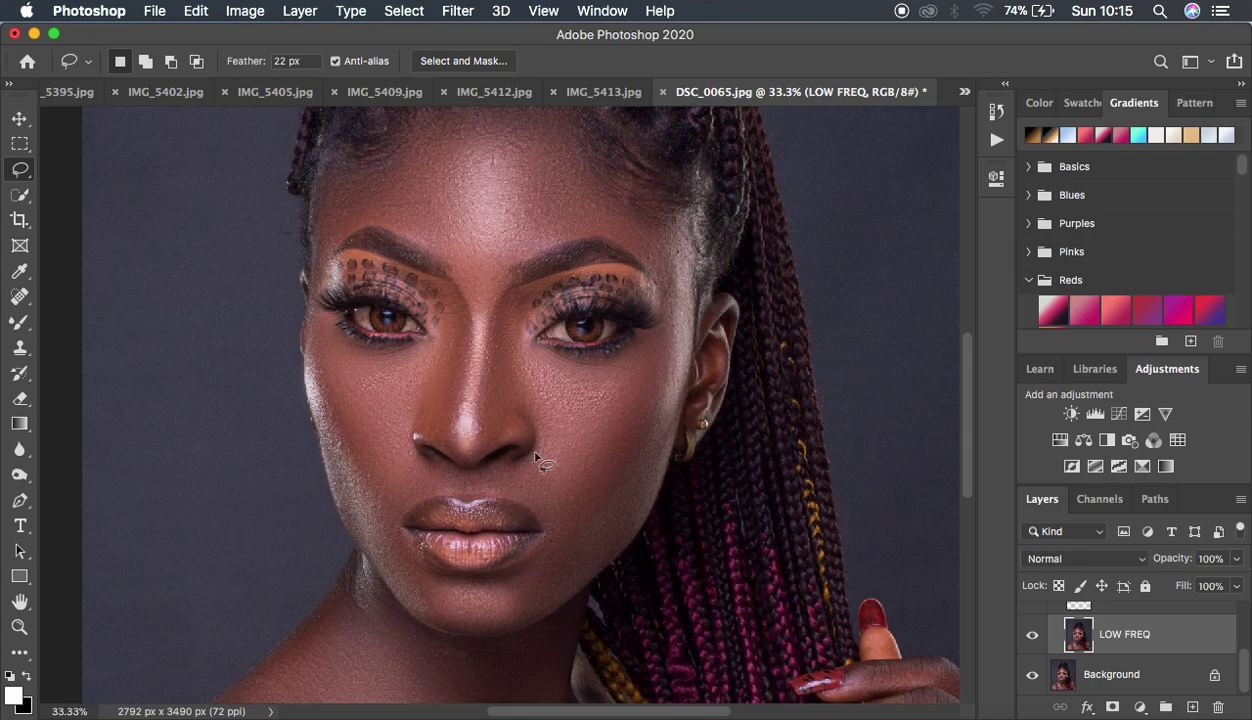
{"action": "mouse_move", "coordinate": [537, 458]}
{"action": "left_mouse_down"}
{"action": "mouse_move", "coordinate": [514, 472]}
{"action": "mouse_move", "coordinate": [573, 588]}
{"action": "mouse_move", "coordinate": [632, 478]}
{"action": "mouse_move", "coordinate": [576, 447]}
{"action": "mouse_move", "coordinate": [540, 458]}
{"action": "left_mouse_up"}
{"action": "right_click", "coordinate": [585, 508]}
{"action": "left_click", "coordinate": [652, 645]}
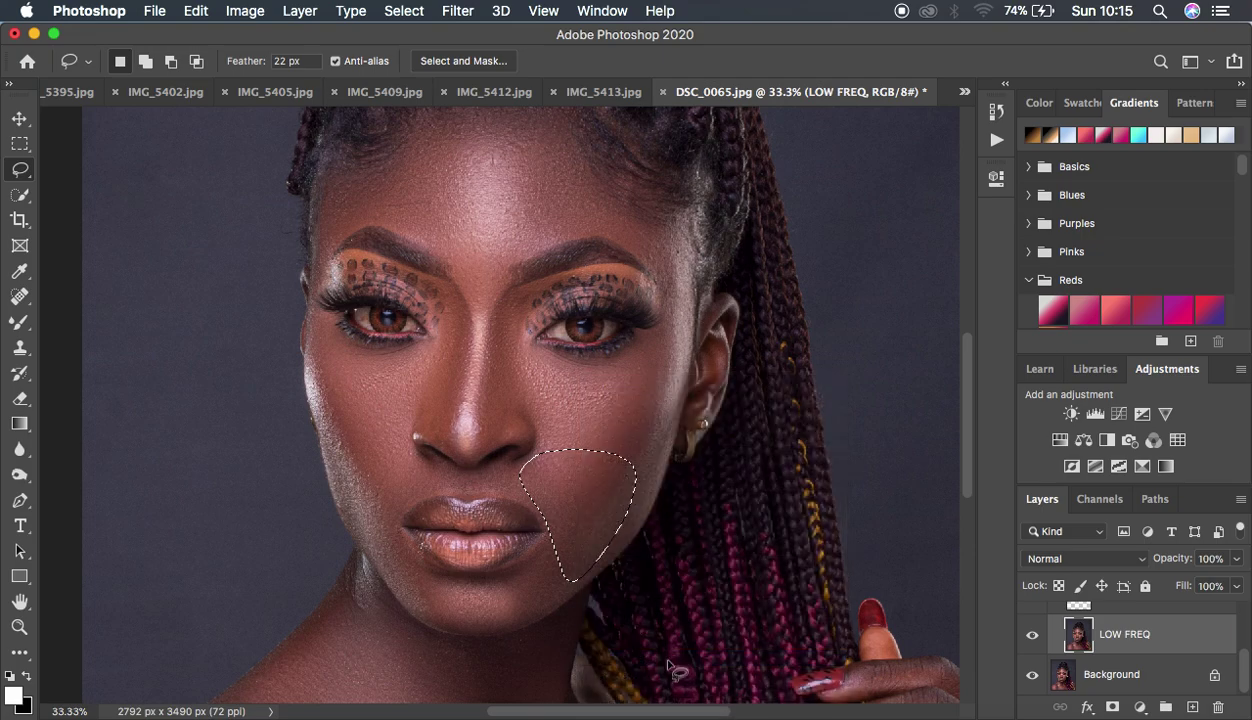
{"action": "right_click", "coordinate": [572, 494]}
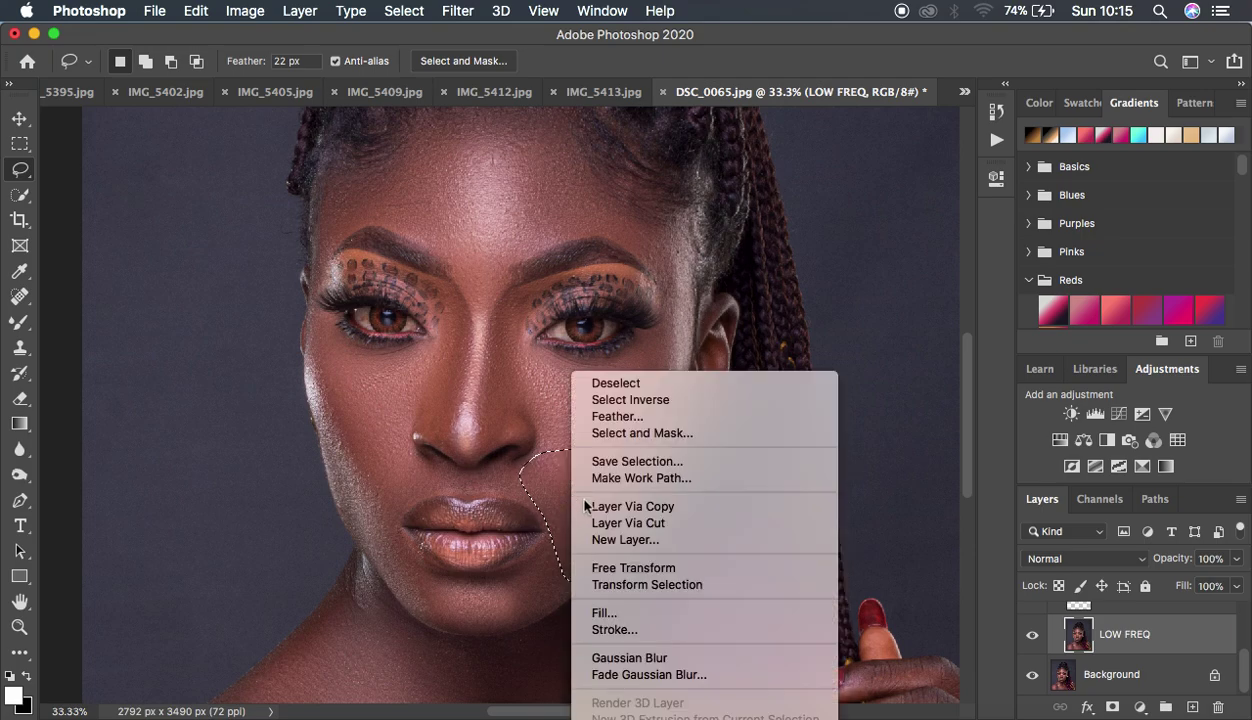
{"action": "left_click", "coordinate": [544, 413]}
Lasso the skin around the mouth corner on the nose-stud side, repeat the Gaussian Blur and deselect it.
{"action": "mouse_move", "coordinate": [366, 450]}
{"action": "left_mouse_down"}
{"action": "mouse_move", "coordinate": [375, 550]}
{"action": "mouse_move", "coordinate": [419, 614]}
{"action": "mouse_move", "coordinate": [436, 606]}
{"action": "mouse_move", "coordinate": [396, 518]}
{"action": "mouse_move", "coordinate": [448, 478]}
{"action": "mouse_move", "coordinate": [418, 460]}
{"action": "left_mouse_up"}
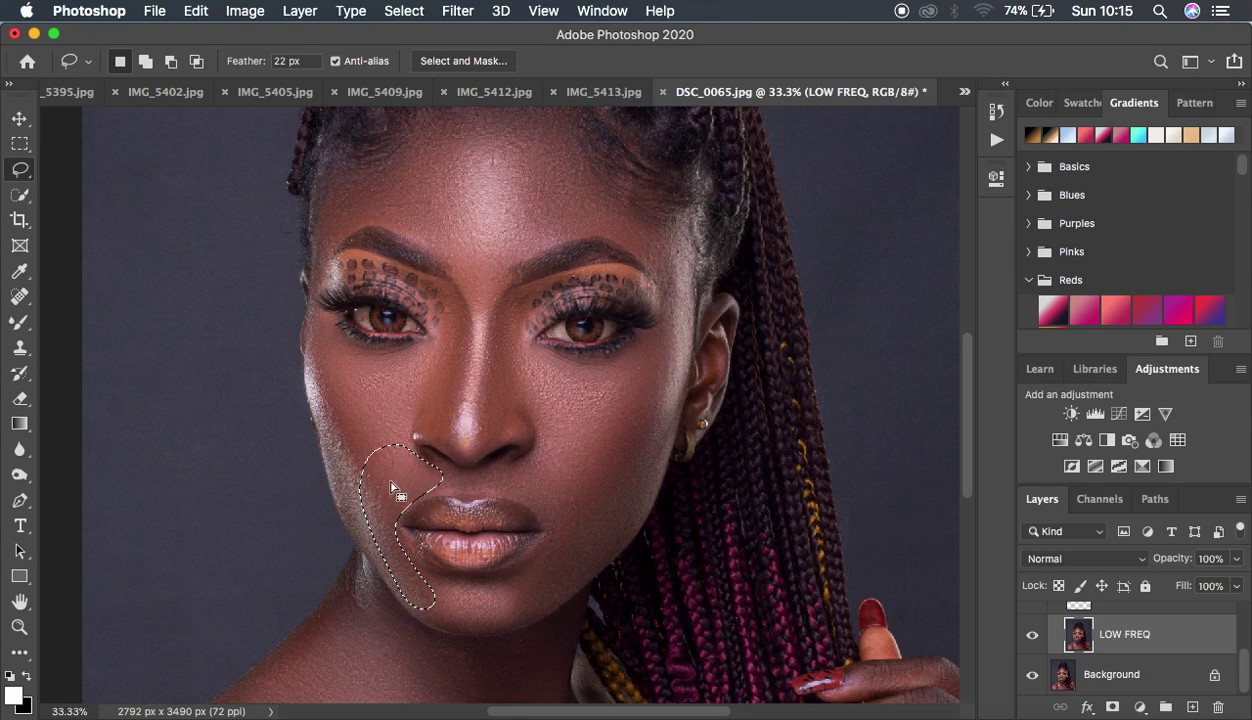
{"action": "right_click", "coordinate": [392, 490]}
{"action": "left_click", "coordinate": [487, 652]}
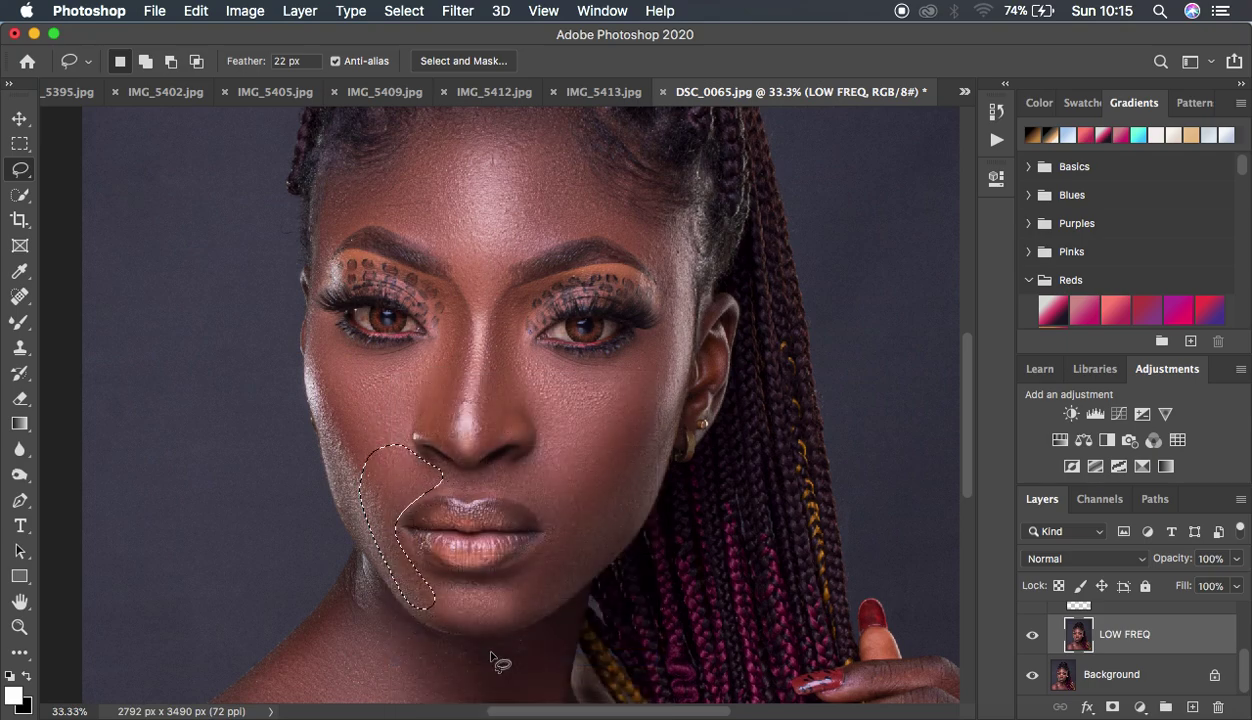
{"action": "key", "text": "super+d"}
Lasso the chin up to the mouth corner on the earring side and repeat the Gaussian Blur on it.
{"action": "mouse_move", "coordinate": [551, 513]}
{"action": "left_mouse_down"}
{"action": "mouse_move", "coordinate": [537, 571]}
{"action": "mouse_move", "coordinate": [480, 588]}
{"action": "mouse_move", "coordinate": [412, 574]}
{"action": "mouse_move", "coordinate": [417, 606]}
{"action": "mouse_move", "coordinate": [469, 626]}
{"action": "mouse_move", "coordinate": [537, 607]}
{"action": "mouse_move", "coordinate": [580, 564]}
{"action": "mouse_move", "coordinate": [583, 489]}
{"action": "left_mouse_up"}
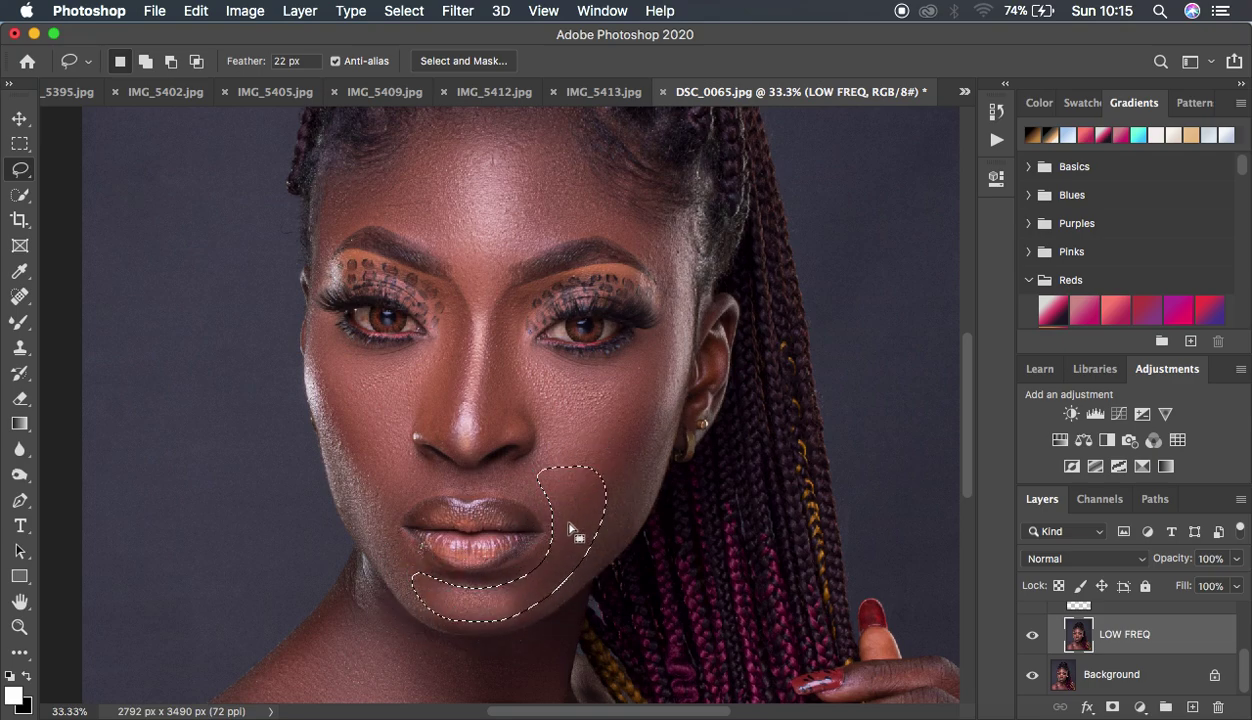
{"action": "right_click", "coordinate": [566, 516]}
{"action": "left_click", "coordinate": [676, 658]}
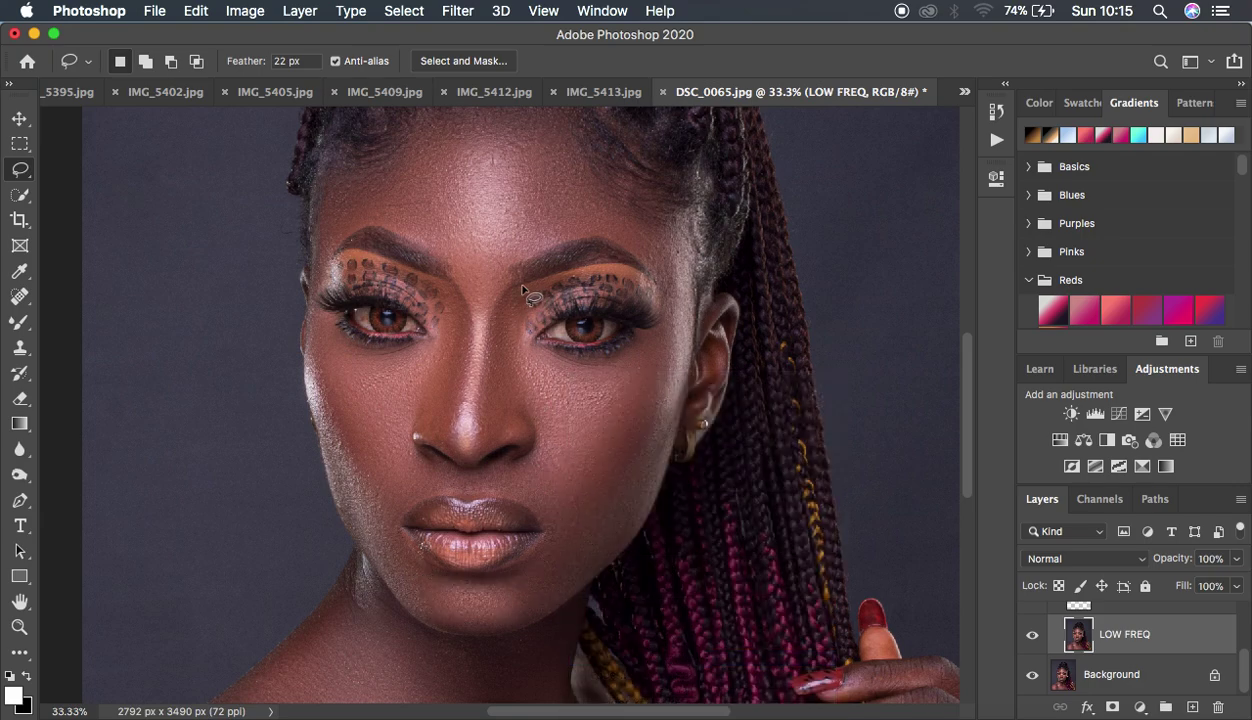
Lasso each side of the nose bridge in turn, apply the same Gaussian Blur to both areas and deselect.
{"action": "mouse_move", "coordinate": [521, 290]}
{"action": "left_mouse_down"}
{"action": "mouse_move", "coordinate": [495, 311]}
{"action": "mouse_move", "coordinate": [486, 443]}
{"action": "mouse_move", "coordinate": [528, 422]}
{"action": "mouse_move", "coordinate": [540, 397]}
{"action": "mouse_move", "coordinate": [519, 357]}
{"action": "mouse_move", "coordinate": [516, 296]}
{"action": "left_mouse_up"}
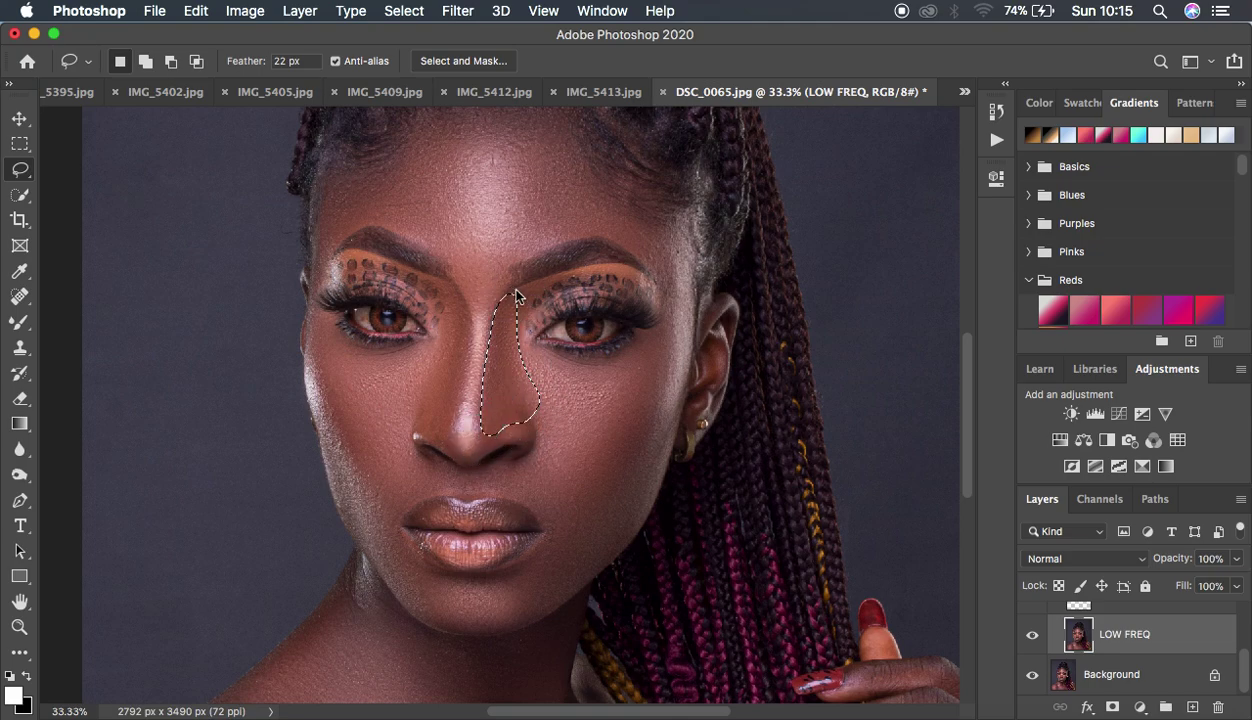
{"action": "right_click", "coordinate": [508, 353]}
{"action": "left_click", "coordinate": [616, 637]}
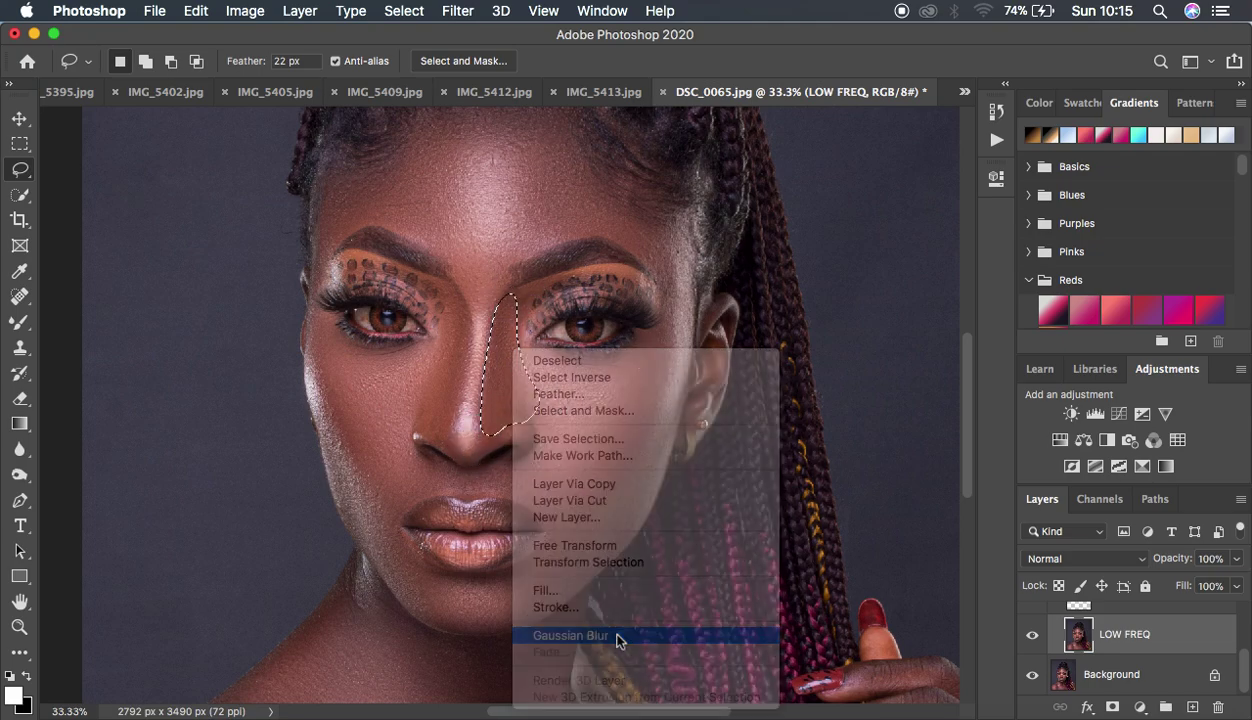
{"action": "mouse_move", "coordinate": [443, 284]}
{"action": "left_mouse_down"}
{"action": "mouse_move", "coordinate": [469, 306]}
{"action": "mouse_move", "coordinate": [450, 433]}
{"action": "mouse_move", "coordinate": [430, 430]}
{"action": "mouse_move", "coordinate": [411, 394]}
{"action": "mouse_move", "coordinate": [447, 343]}
{"action": "mouse_move", "coordinate": [446, 286]}
{"action": "left_mouse_up"}
{"action": "right_click", "coordinate": [462, 355]}
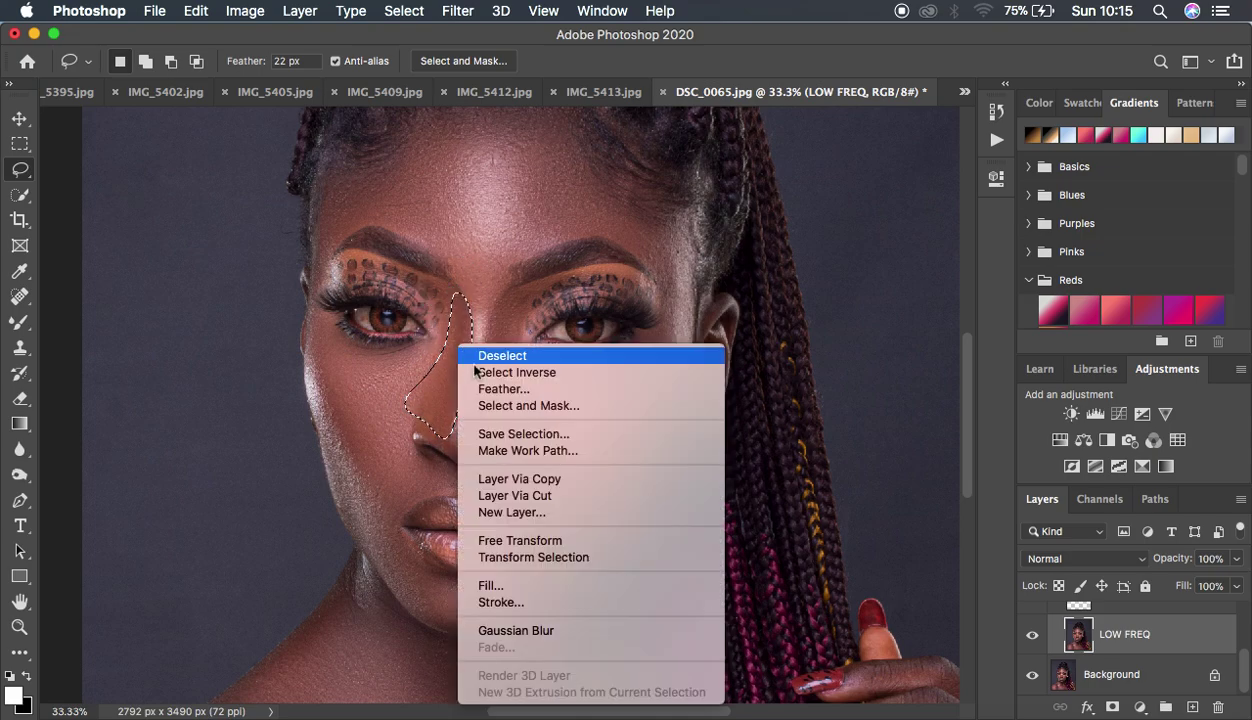
{"action": "left_click", "coordinate": [560, 634]}
{"action": "key", "text": "ctrl+d"}
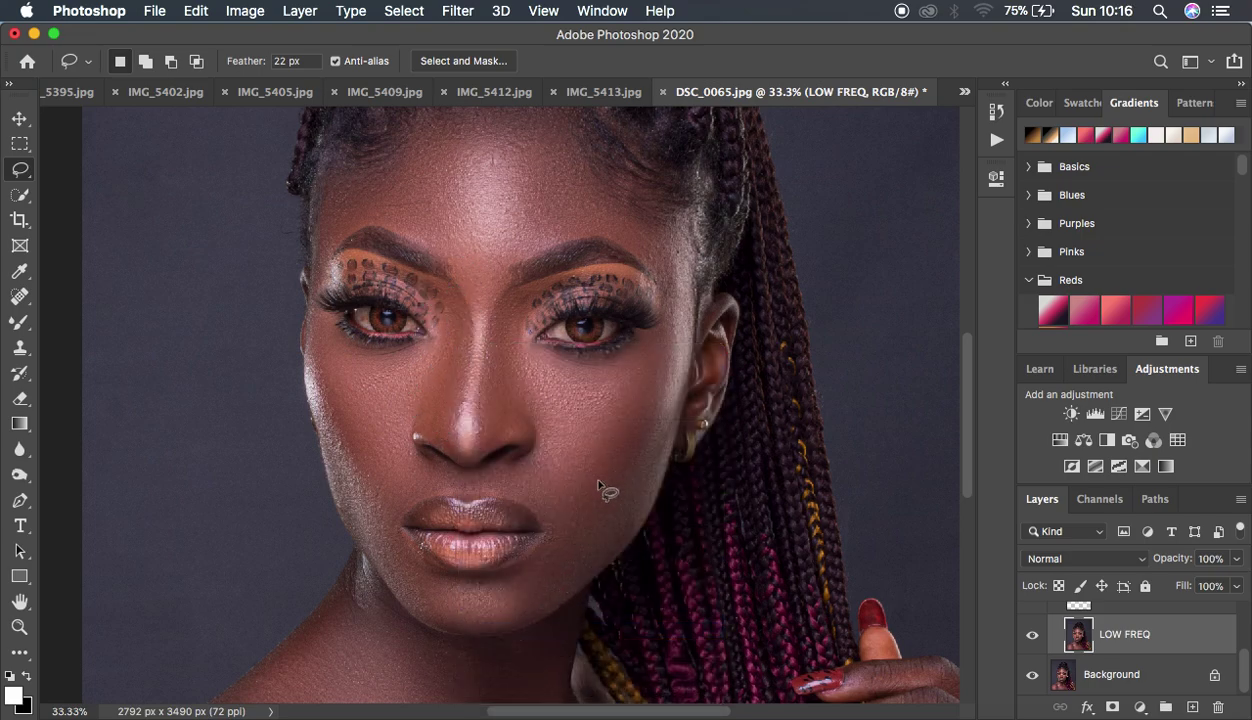
Compare the whole portrait before and after retouching by toggling the visibility of the FREQ SEP 8 BIT group.
{"action": "key", "text": "super+minus"}
{"action": "key", "text": "super+minus"}
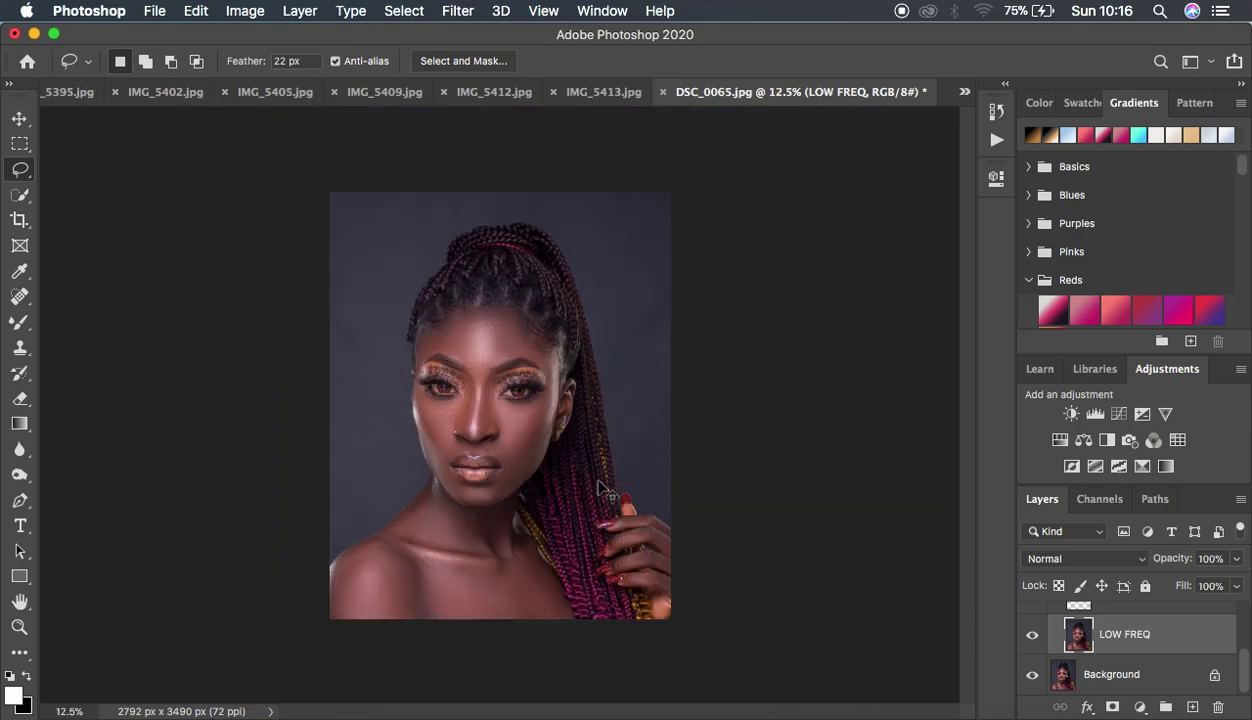
{"action": "key", "text": "super+plus"}
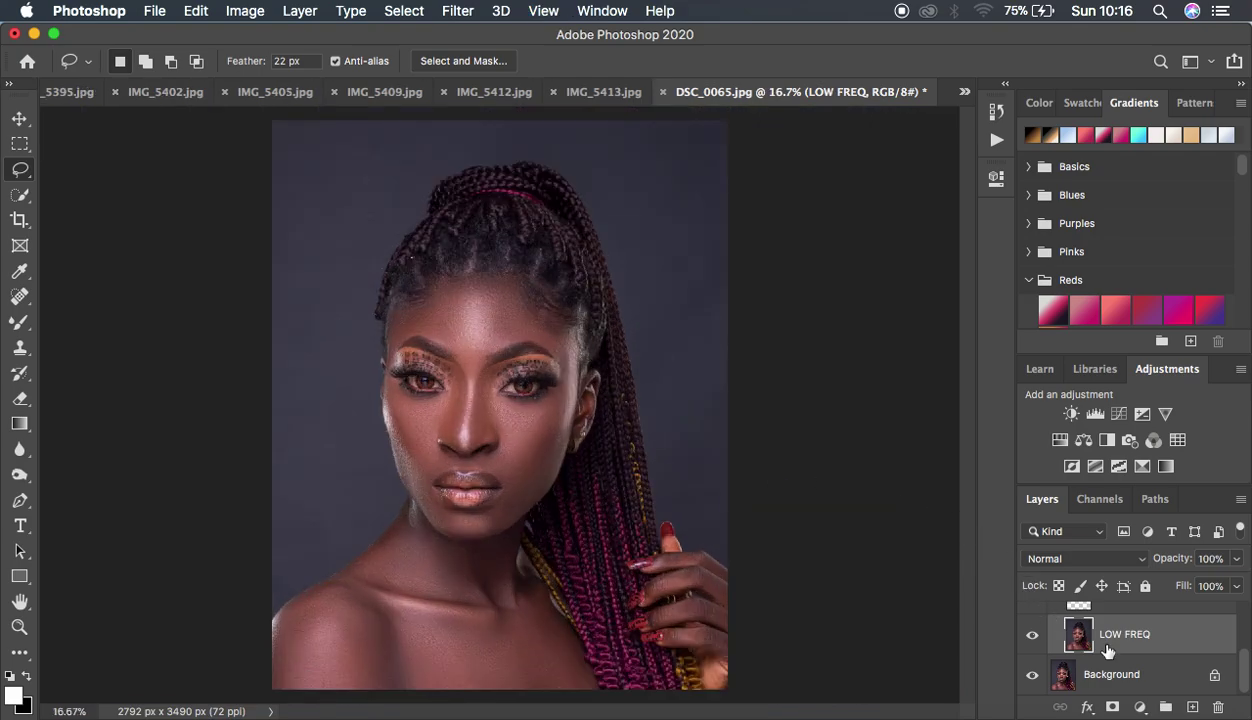
{"action": "scroll", "coordinate": [1107, 651], "scroll_direction": "up", "scroll_amount": 3}
{"action": "left_click", "coordinate": [1032, 615]}
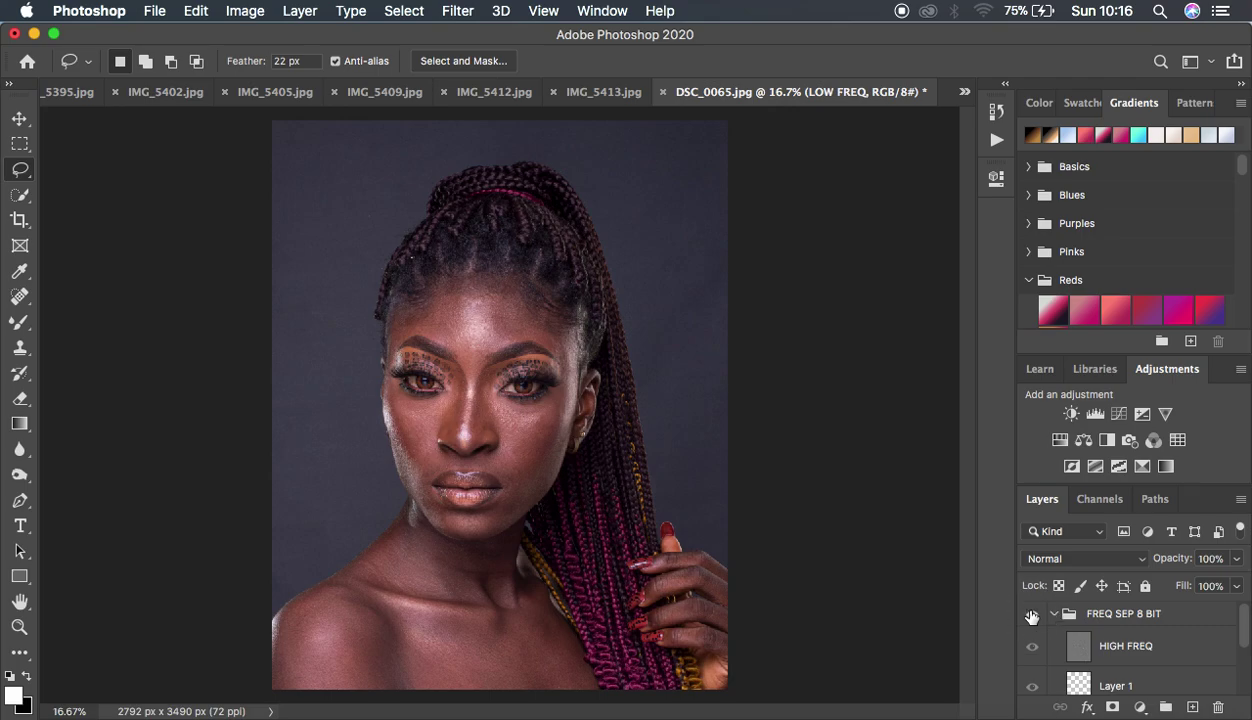
{"action": "left_click", "coordinate": [1032, 615]}
{"action": "left_click", "coordinate": [1032, 615]}
{"action": "left_click", "coordinate": [1032, 615]}
{"action": "left_click", "coordinate": [1032, 615]}
{"action": "left_click", "coordinate": [1032, 615]}
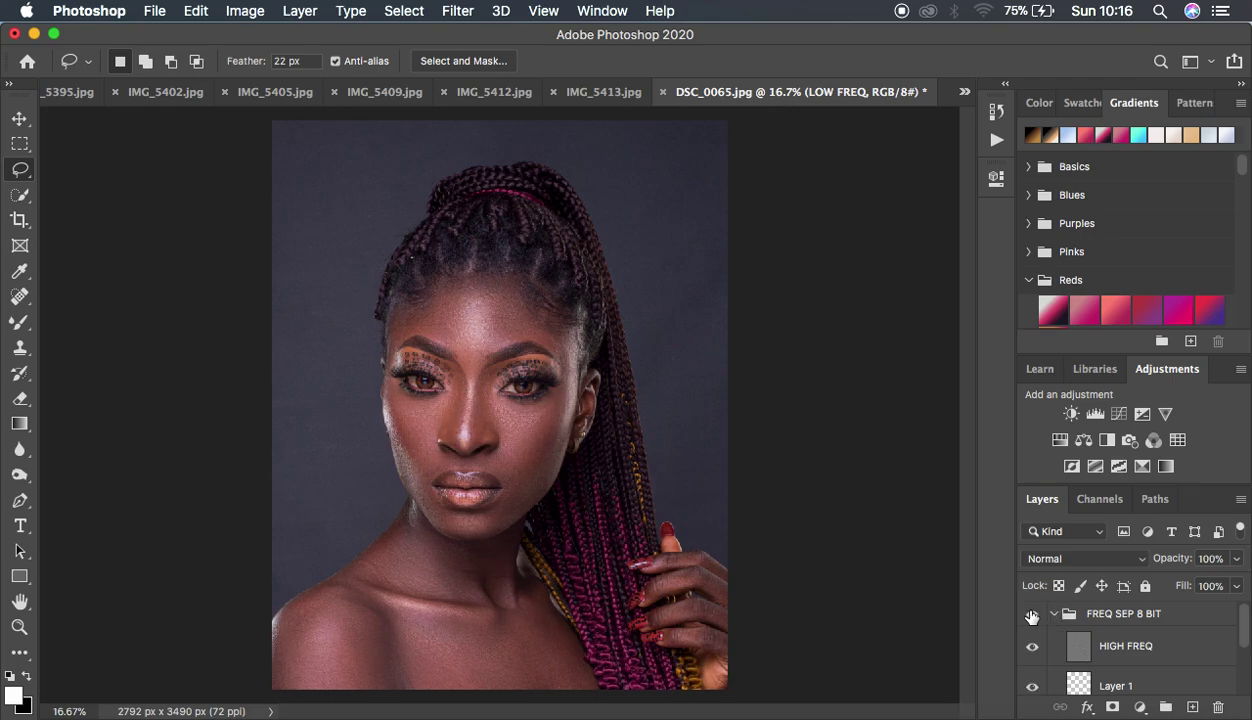
Set up the Clone Stamp on the HIGH FREQ layer with Current Layer sampling and a 35 px brush.
{"action": "left_click", "coordinate": [1081, 648]}
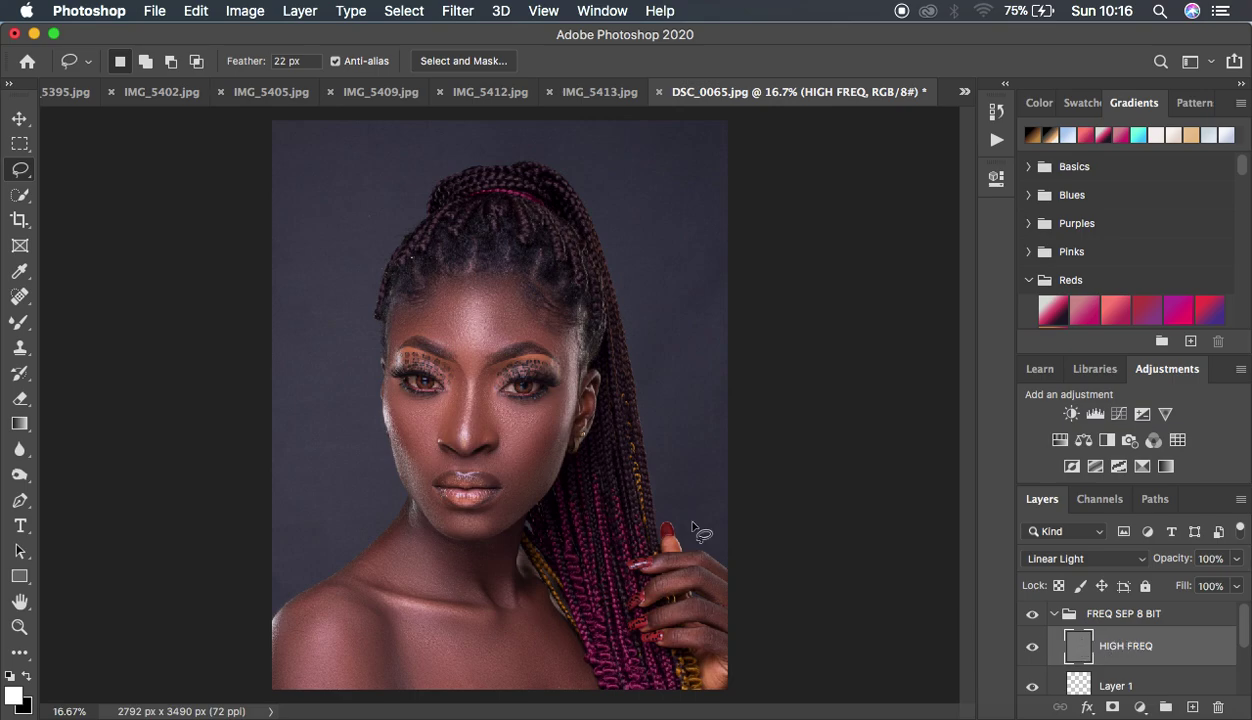
{"action": "left_click", "coordinate": [20, 347]}
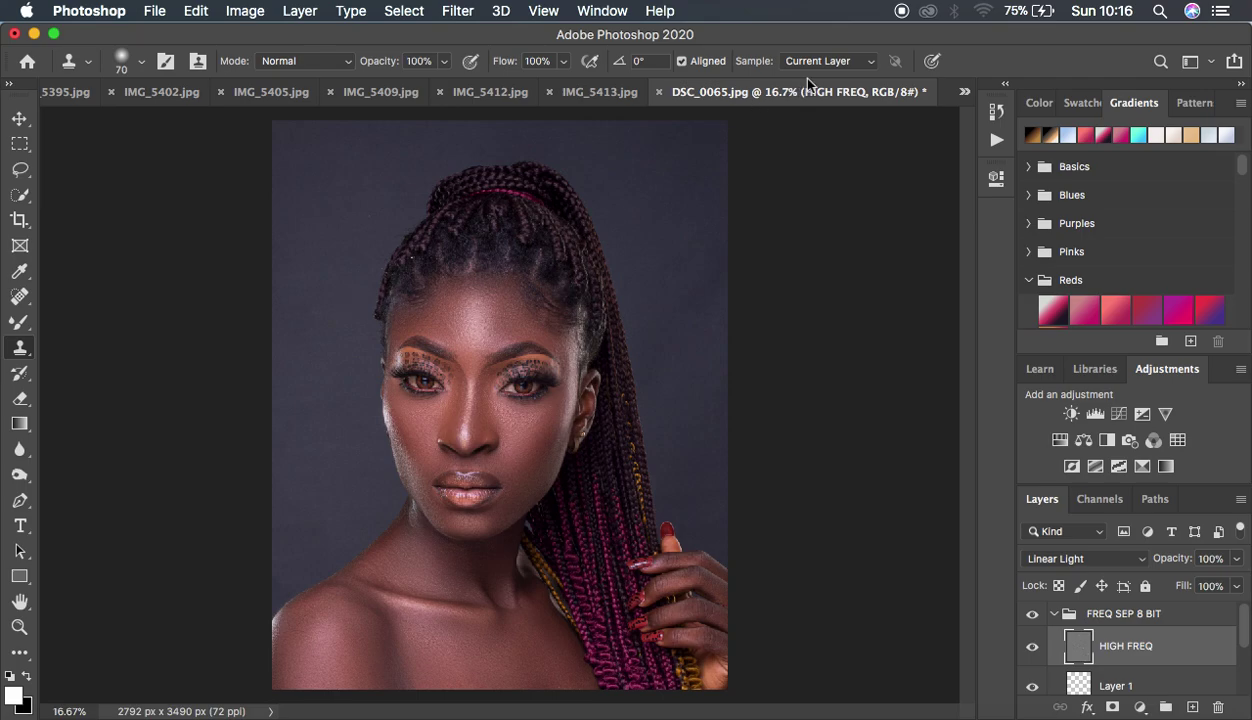
{"action": "left_click", "coordinate": [830, 61]}
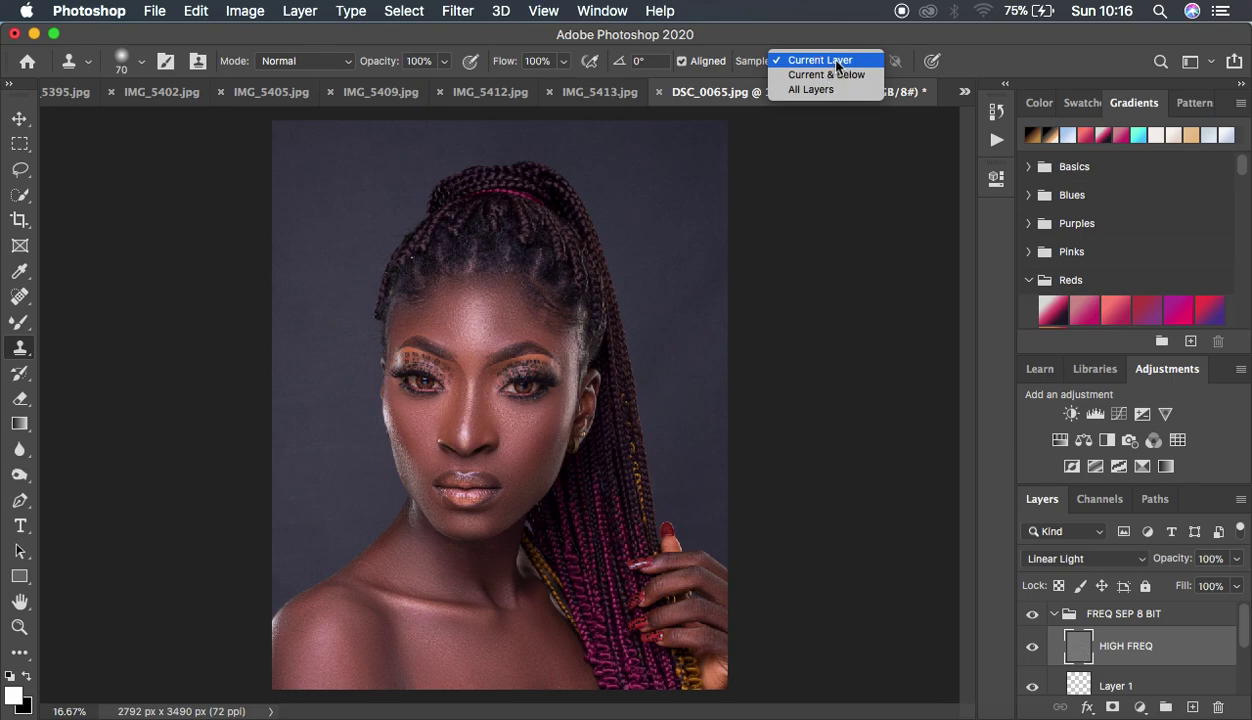
{"action": "left_click", "coordinate": [836, 62]}
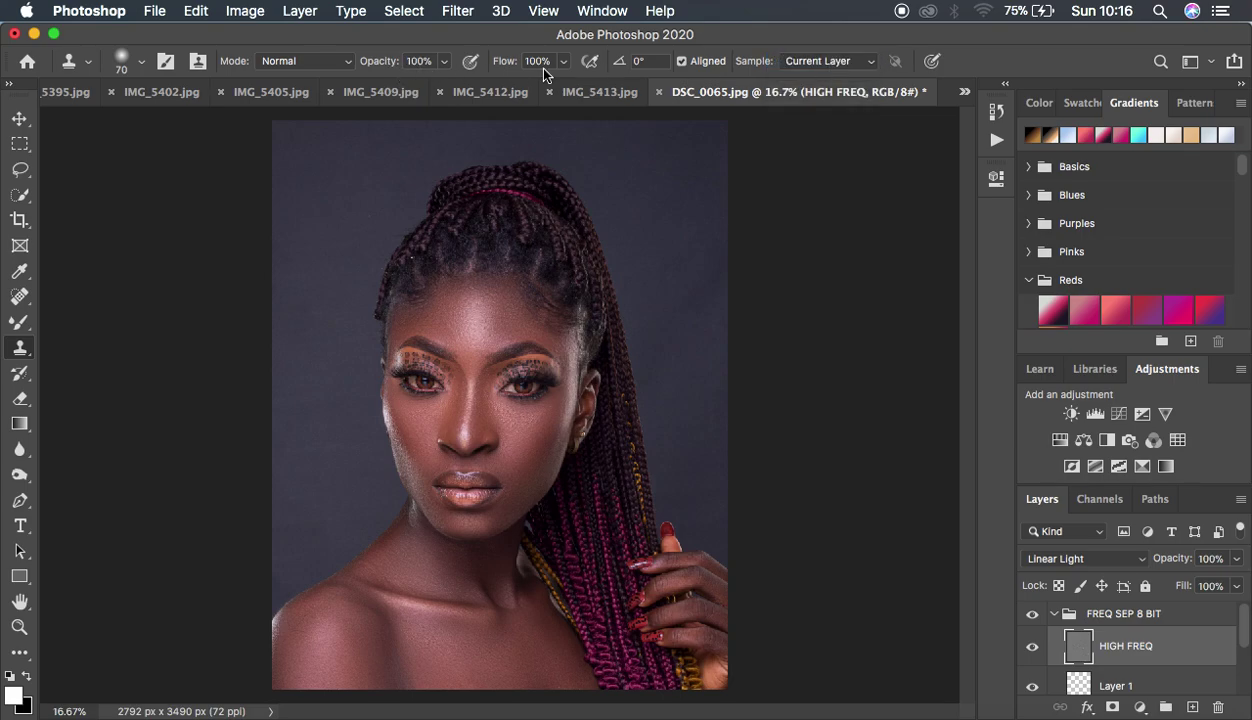
{"action": "key", "text": "super+plus"}
{"action": "key", "text": "super+plus"}
{"action": "key", "text": "super+plus"}
{"action": "key", "text": "super+plus"}
{"action": "key", "text": "super+plus"}
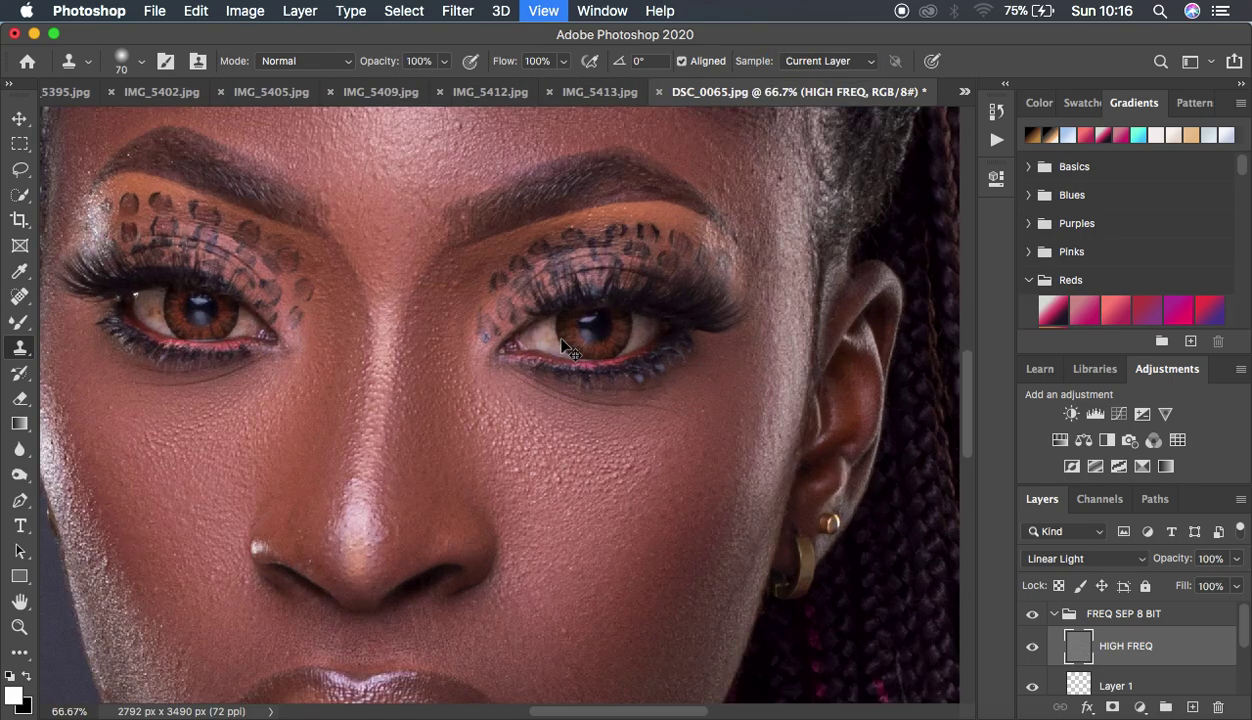
{"action": "key", "text": "bracketleft"}
{"action": "key", "text": "bracketleft"}
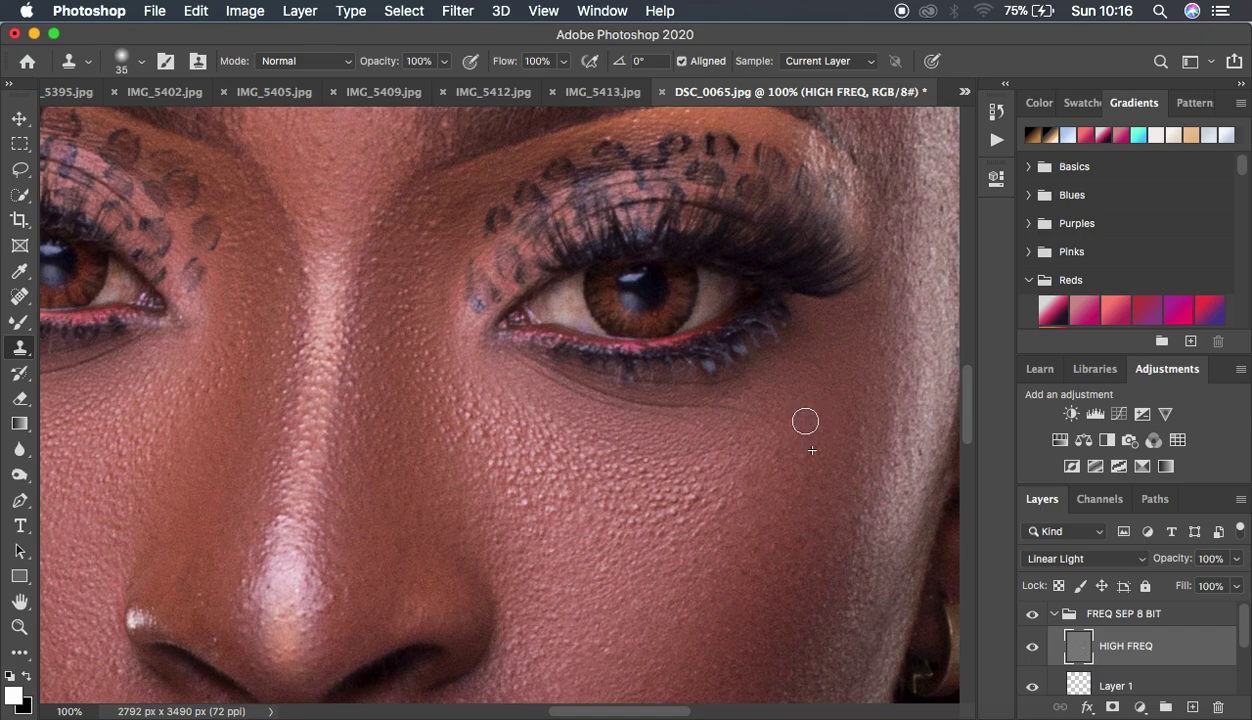
Clone clean skin texture over the marks on the central forehead and the area just above the eyebrow gap.
{"action": "scroll", "coordinate": [819, 416], "scroll_direction": "up", "scroll_amount": 5}
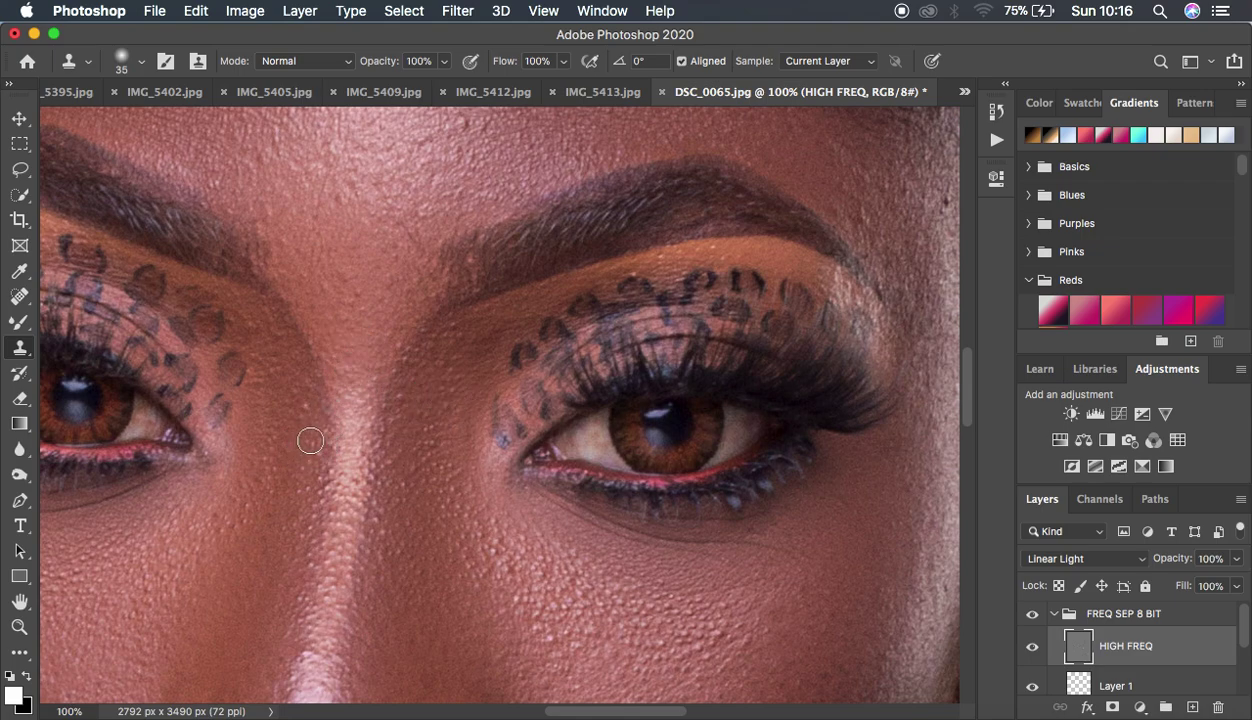
{"action": "scroll", "coordinate": [582, 375], "scroll_direction": "up", "scroll_amount": 10}
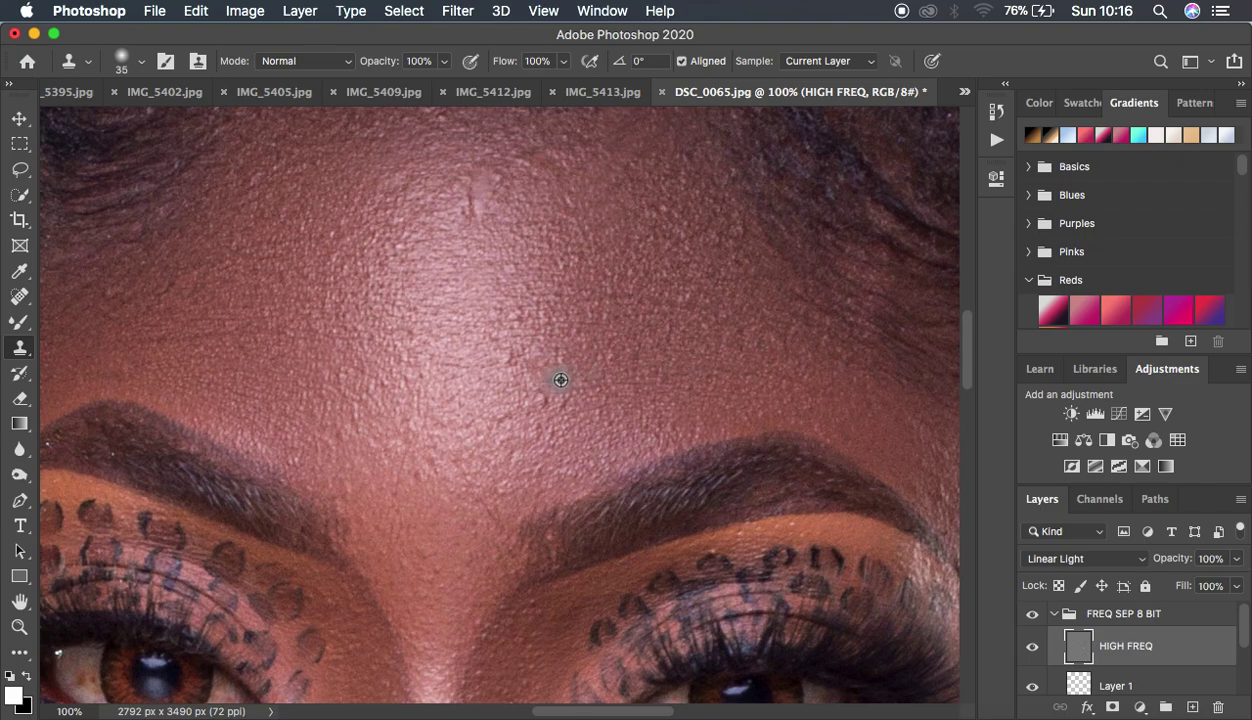
{"action": "left_click", "coordinate": [560, 380], "text": "alt"}
{"action": "left_click", "coordinate": [519, 384]}
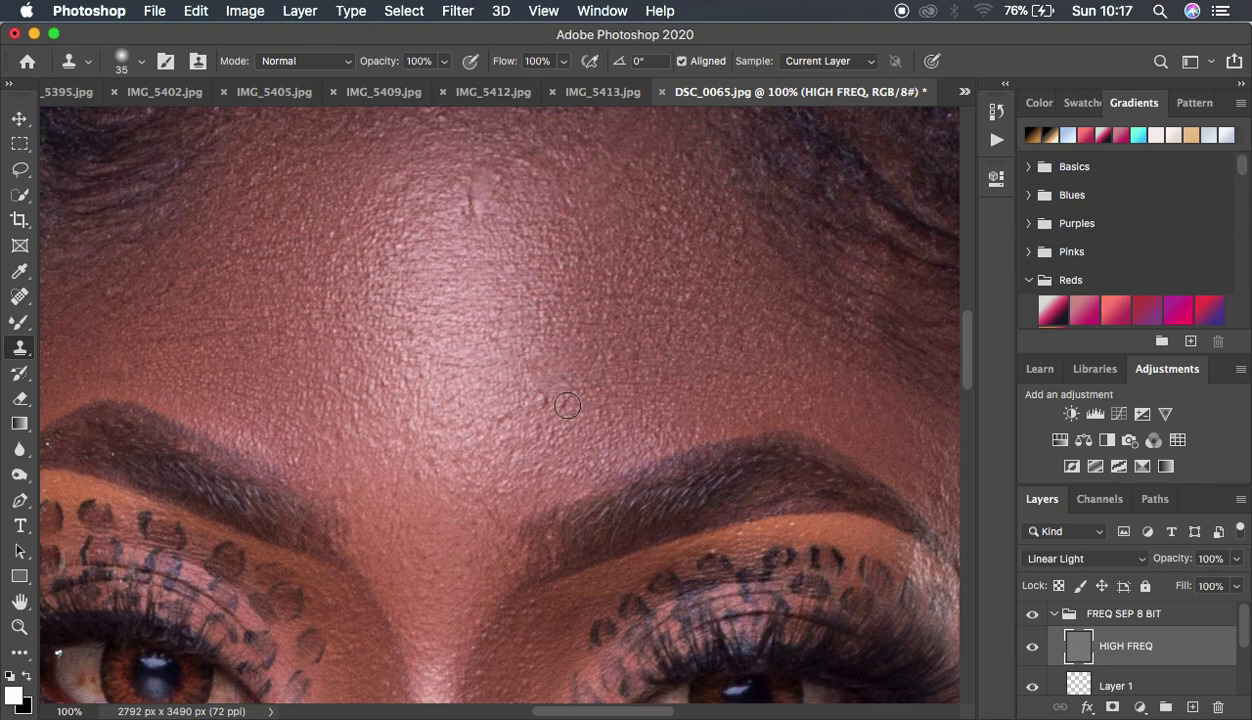
{"action": "mouse_move", "coordinate": [500, 240]}
{"action": "left_mouse_down"}
{"action": "mouse_move", "coordinate": [503, 218]}
{"action": "mouse_move", "coordinate": [475, 209]}
{"action": "mouse_move", "coordinate": [511, 208]}
{"action": "mouse_move", "coordinate": [497, 179]}
{"action": "mouse_move", "coordinate": [495, 218]}
{"action": "mouse_move", "coordinate": [489, 196]}
{"action": "mouse_move", "coordinate": [464, 229]}
{"action": "mouse_move", "coordinate": [450, 212]}
{"action": "mouse_move", "coordinate": [467, 193]}
{"action": "mouse_move", "coordinate": [461, 246]}
{"action": "left_mouse_up"}
{"action": "left_click", "coordinate": [507, 191], "text": "alt"}
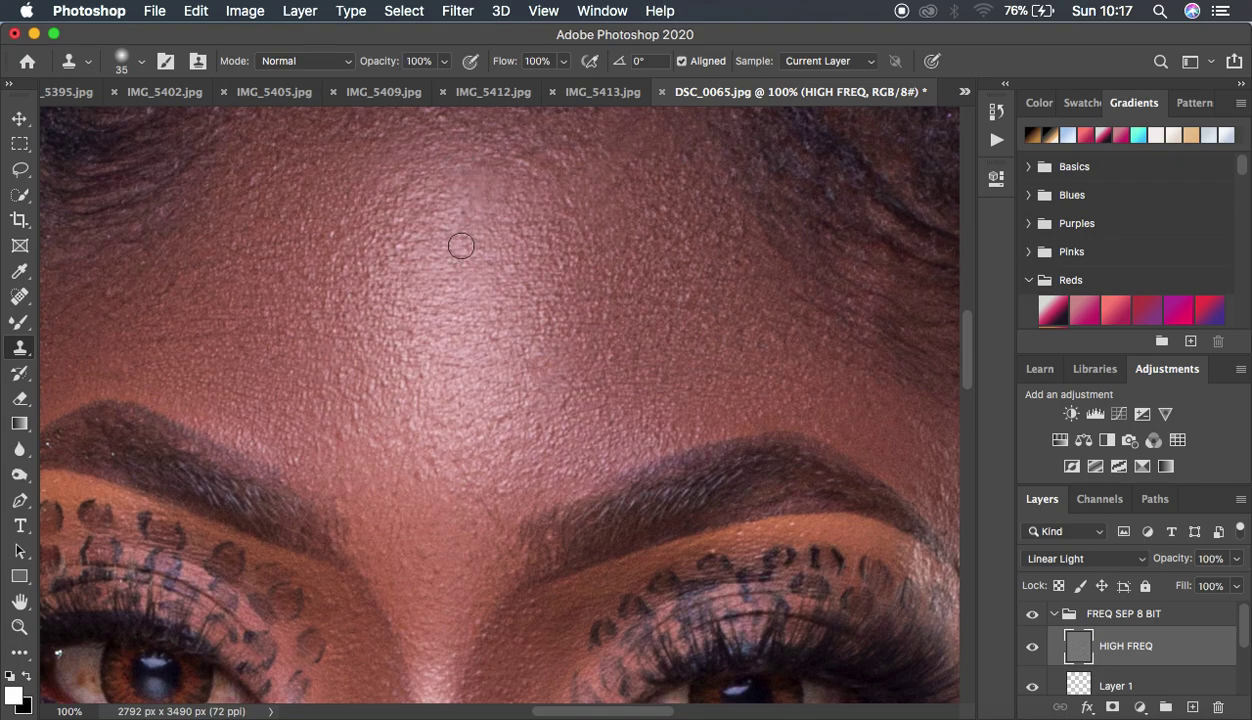
{"action": "scroll", "coordinate": [580, 282], "scroll_direction": "down", "scroll_amount": 3}
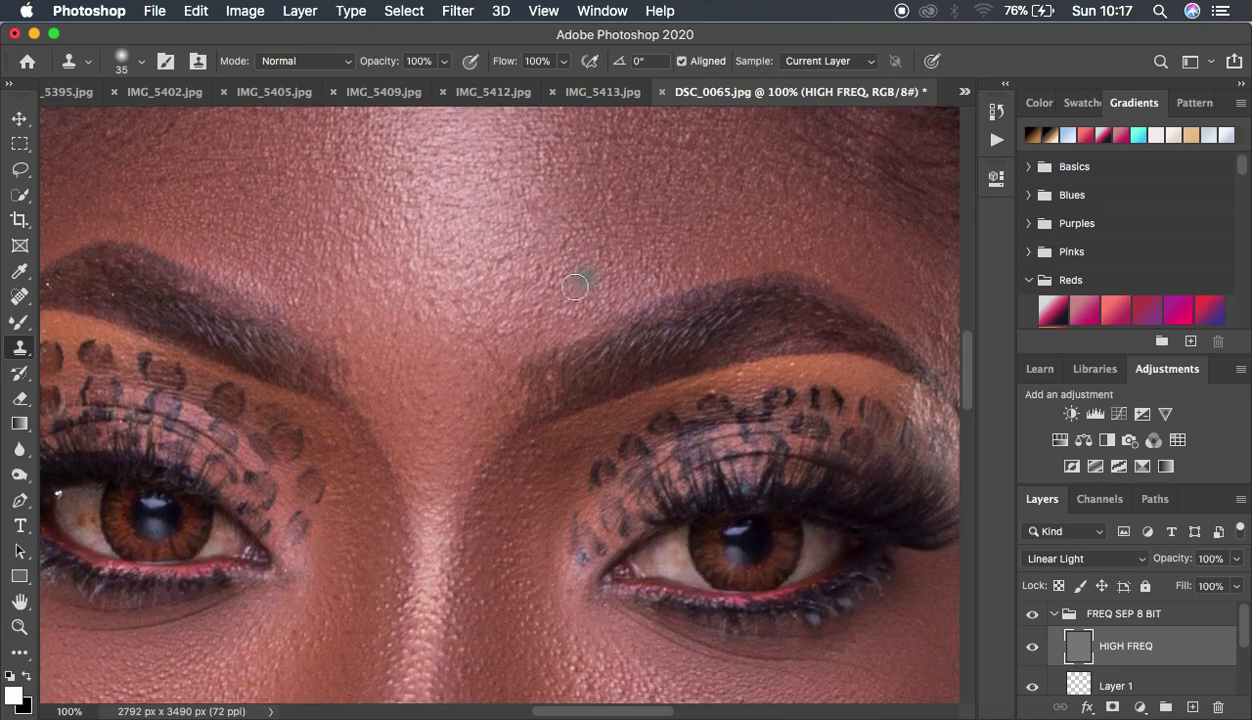
{"action": "left_click", "coordinate": [506, 308], "text": "alt"}
{"action": "left_click", "coordinate": [497, 254]}
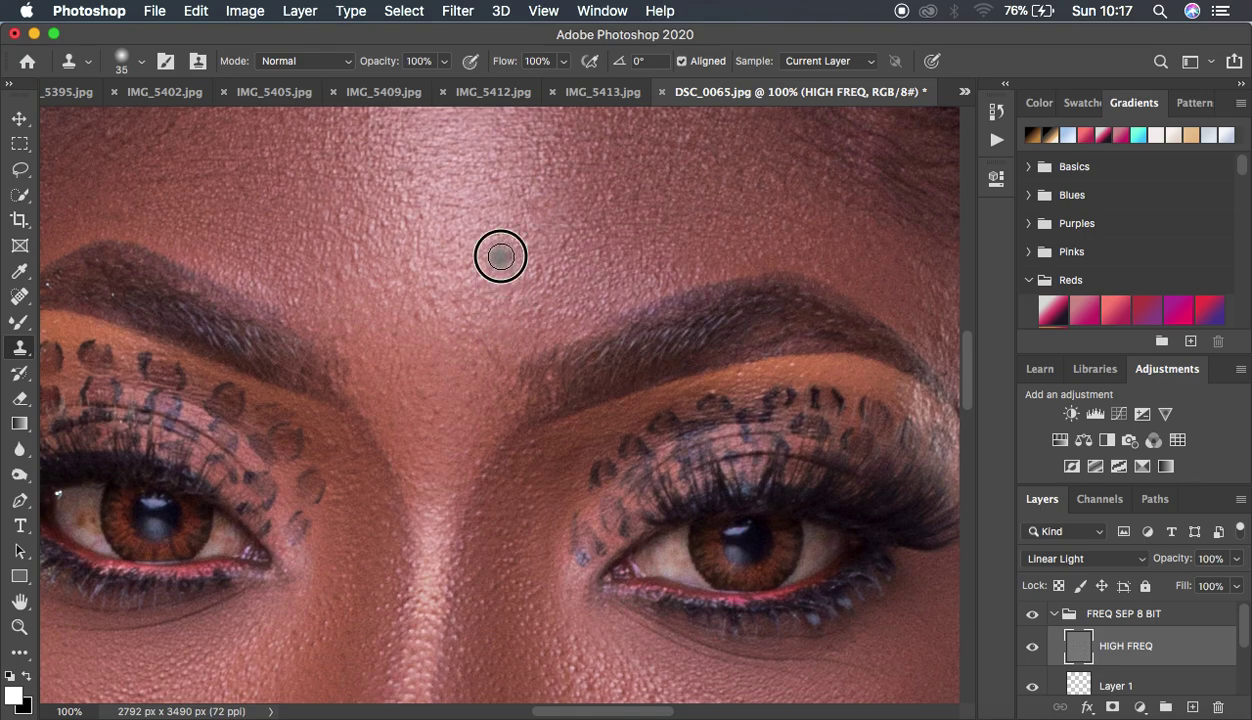
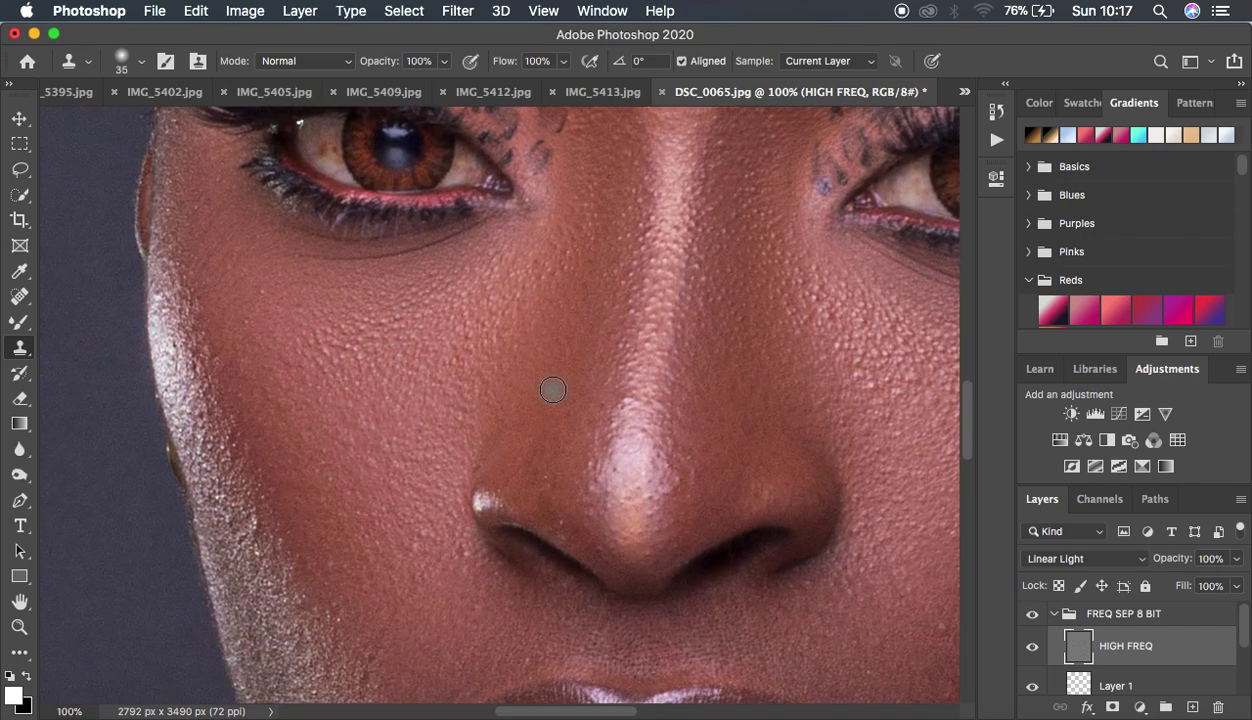
Clone smoother skin texture onto the cheek and its shiny, grainy outer edge on the nose-stud side.
{"action": "scroll", "coordinate": [553, 391], "scroll_direction": "down", "scroll_amount": 8}
{"action": "scroll", "coordinate": [553, 391], "scroll_direction": "right", "scroll_amount": 2}
{"action": "left_click", "coordinate": [315, 303], "text": "alt"}
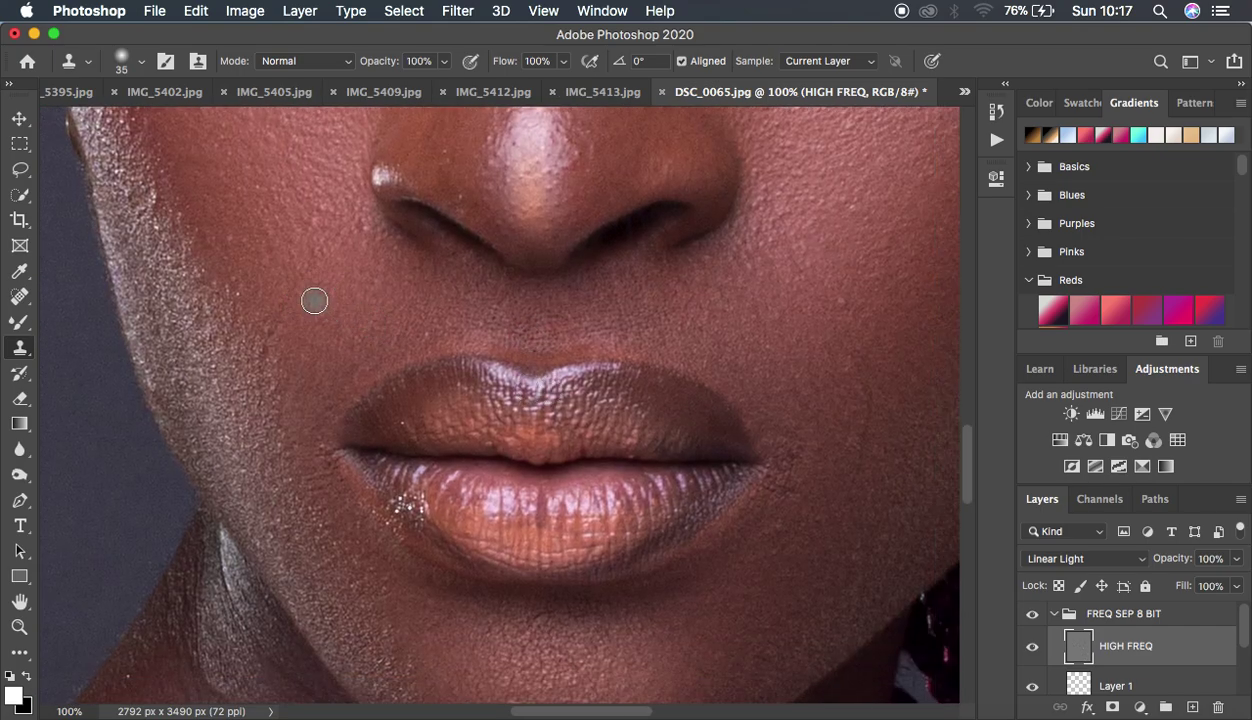
{"action": "left_click", "coordinate": [202, 234], "text": "alt"}
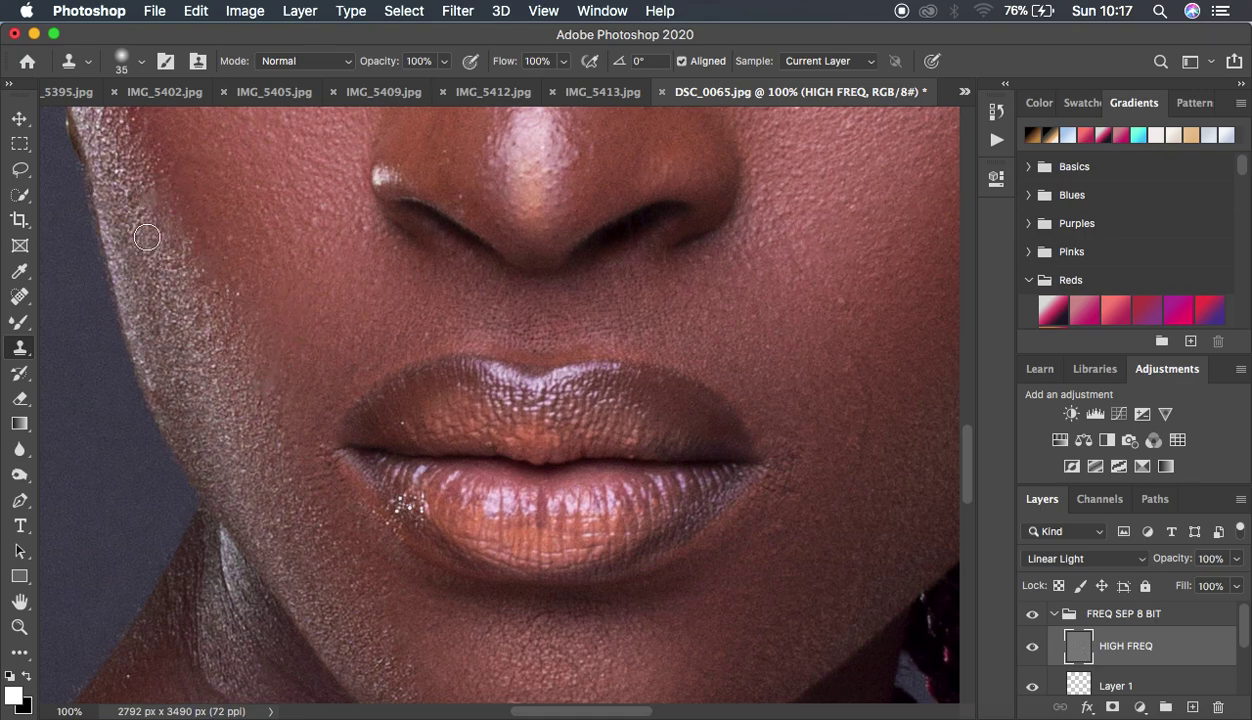
{"action": "left_click", "coordinate": [129, 197]}
{"action": "mouse_move", "coordinate": [129, 197]}
{"action": "left_mouse_down"}
{"action": "mouse_move", "coordinate": [164, 210]}
{"action": "mouse_move", "coordinate": [115, 173]}
{"action": "left_mouse_up"}
Clone clean texture over the rough cheek skin on the earring side and beside the mouth corner on the nose-stud side.
{"action": "scroll", "coordinate": [481, 378], "scroll_direction": "down", "scroll_amount": 3}
{"action": "scroll", "coordinate": [481, 378], "scroll_direction": "right", "scroll_amount": 4}
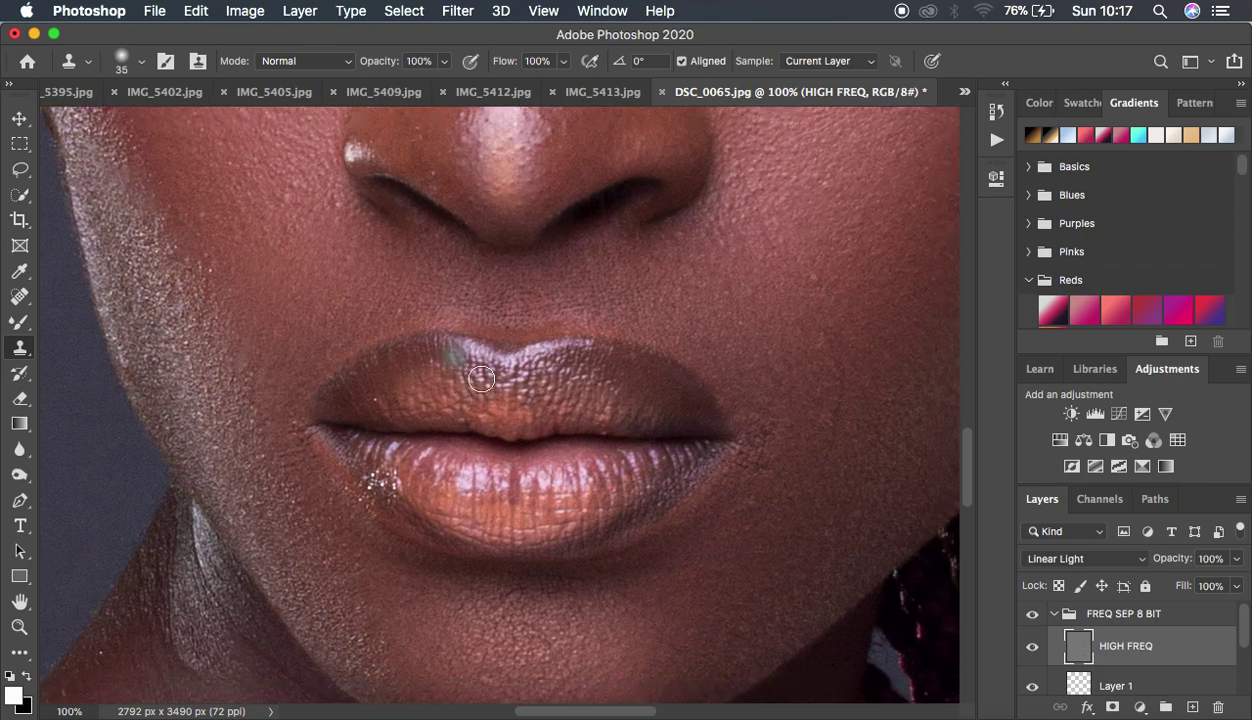
{"action": "mouse_move", "coordinate": [684, 448]}
{"action": "left_mouse_down"}
{"action": "mouse_move", "coordinate": [676, 403]}
{"action": "mouse_move", "coordinate": [700, 403]}
{"action": "mouse_move", "coordinate": [681, 384]}
{"action": "mouse_move", "coordinate": [687, 425]}
{"action": "mouse_move", "coordinate": [681, 361]}
{"action": "mouse_move", "coordinate": [775, 412]}
{"action": "mouse_move", "coordinate": [743, 413]}
{"action": "mouse_move", "coordinate": [749, 356]}
{"action": "mouse_move", "coordinate": [768, 343]}
{"action": "mouse_move", "coordinate": [745, 310]}
{"action": "left_mouse_up"}
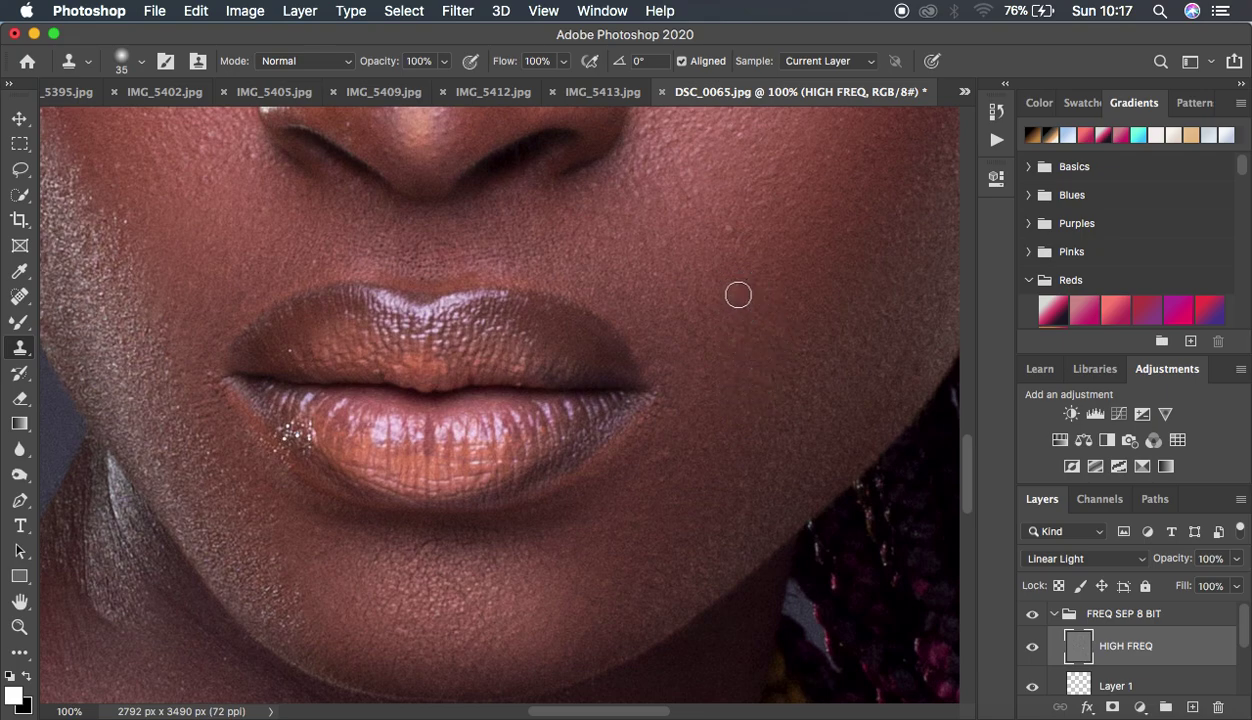
{"action": "mouse_move", "coordinate": [748, 265]}
{"action": "left_mouse_down"}
{"action": "mouse_move", "coordinate": [757, 249]}
{"action": "mouse_move", "coordinate": [735, 238]}
{"action": "left_mouse_up"}
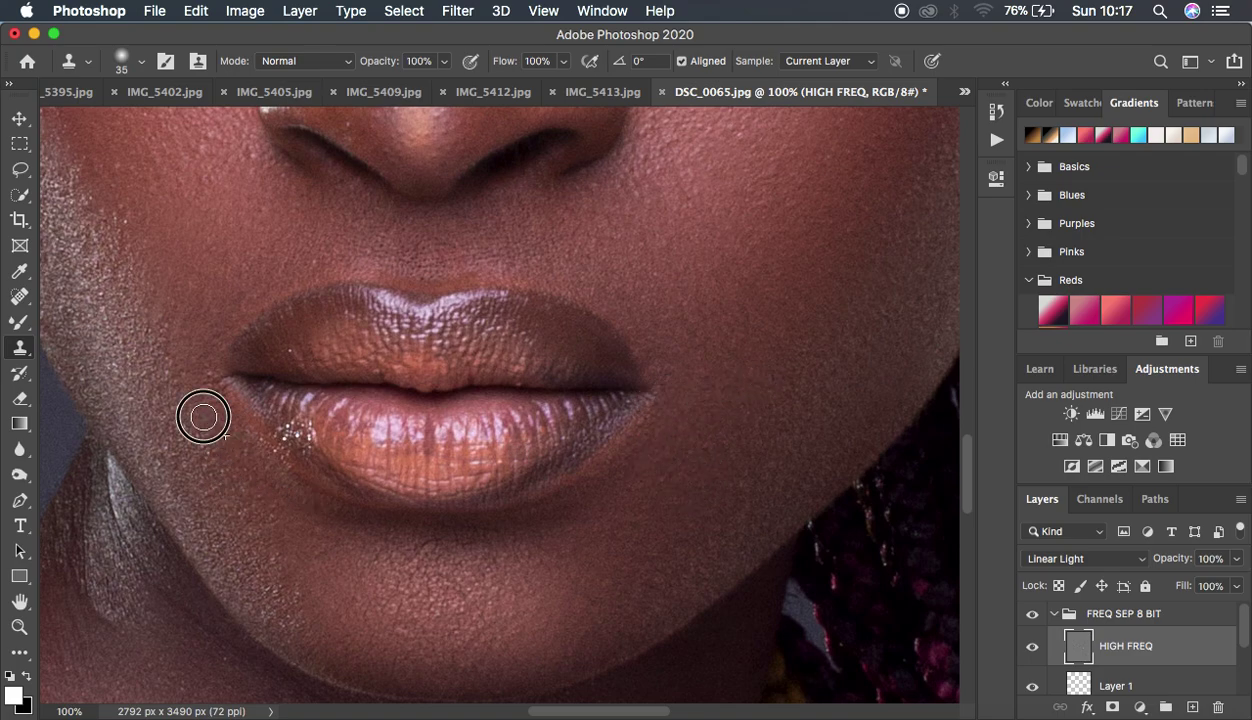
{"action": "left_click", "coordinate": [210, 382], "text": "alt"}
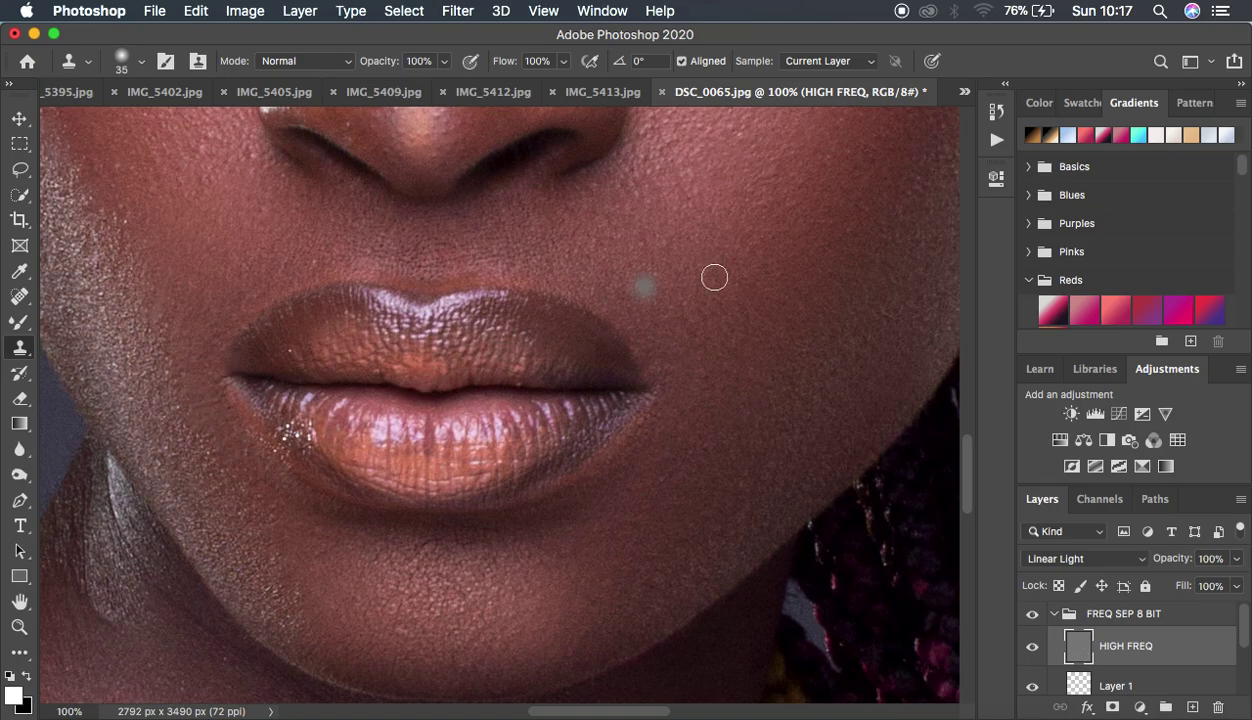
Inspect the forehead texture and the whole portrait, comparing it with and without the FREQ SEP 8 BIT group.
{"action": "scroll", "coordinate": [714, 277], "scroll_direction": "up", "scroll_amount": 15}
{"action": "scroll", "coordinate": [714, 277], "scroll_direction": "up", "scroll_amount": 5}
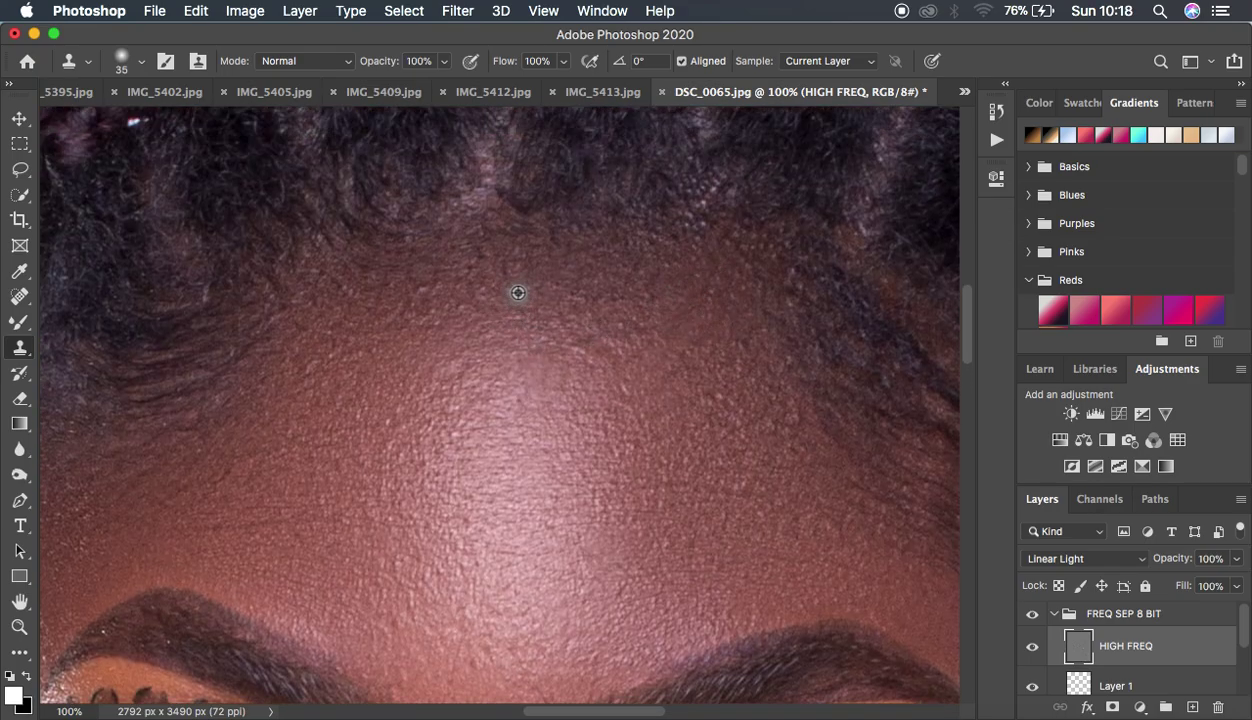
{"action": "left_click", "coordinate": [632, 372], "text": "alt"}
{"action": "scroll", "coordinate": [616, 349], "scroll_direction": "down", "scroll_amount": 5}
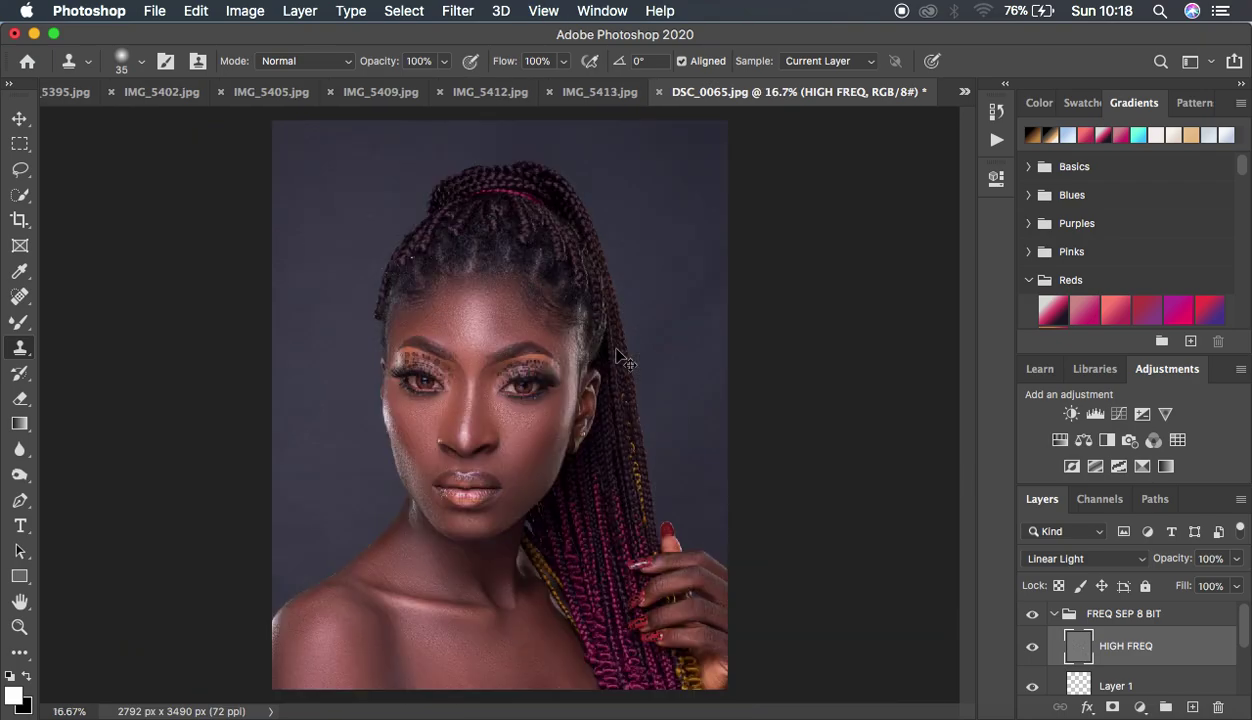
{"action": "scroll", "coordinate": [616, 350], "scroll_direction": "down", "scroll_amount": 1}
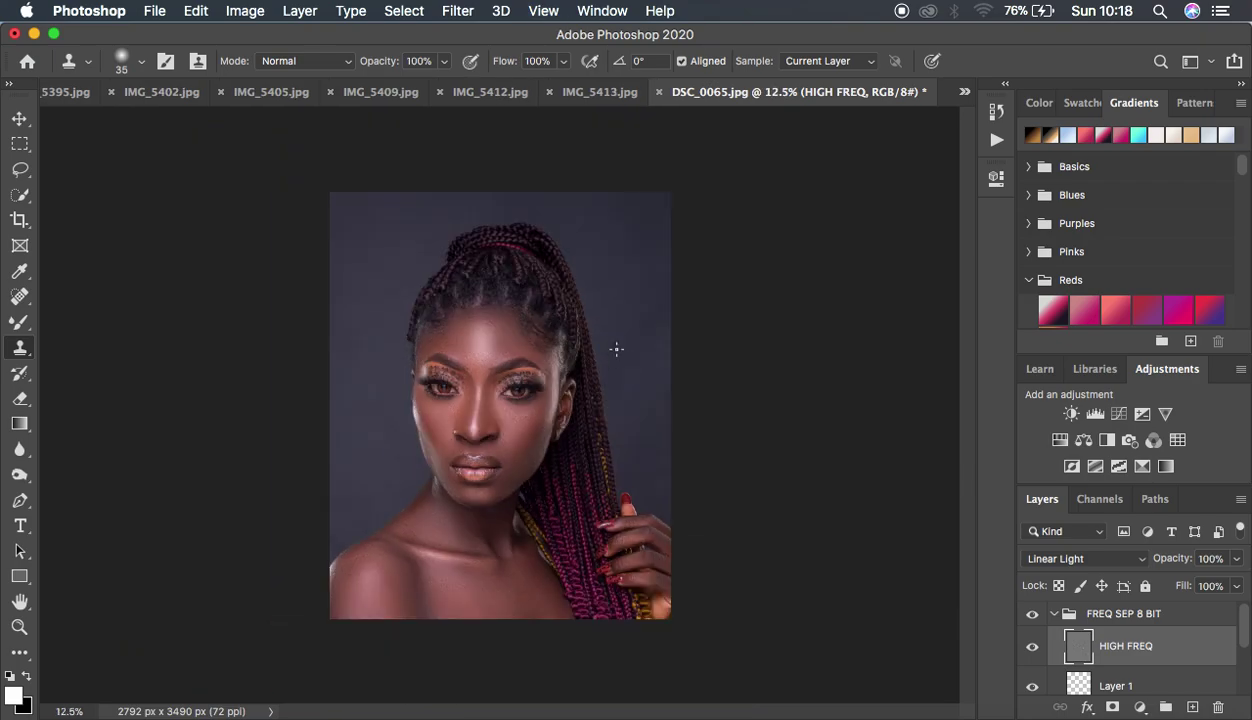
{"action": "left_click", "coordinate": [1032, 614]}
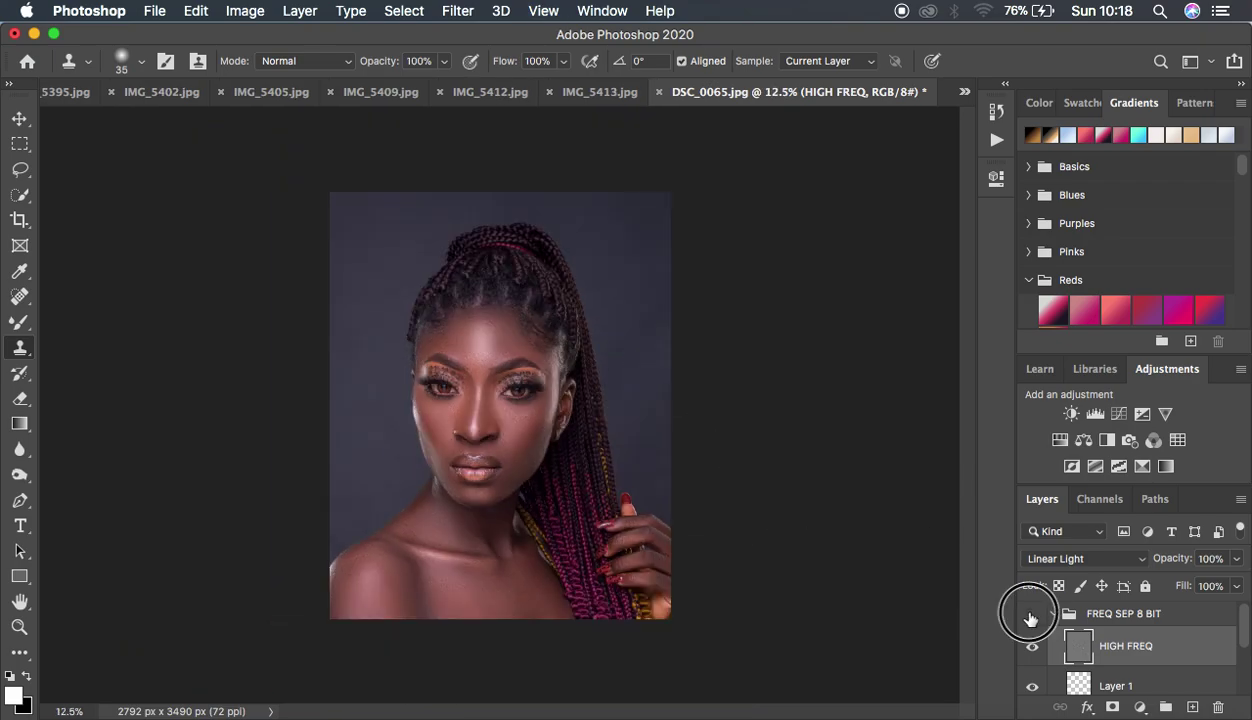
{"action": "left_click", "coordinate": [1032, 614]}
{"action": "left_click", "coordinate": [1032, 614]}
{"action": "left_click", "coordinate": [1032, 614]}
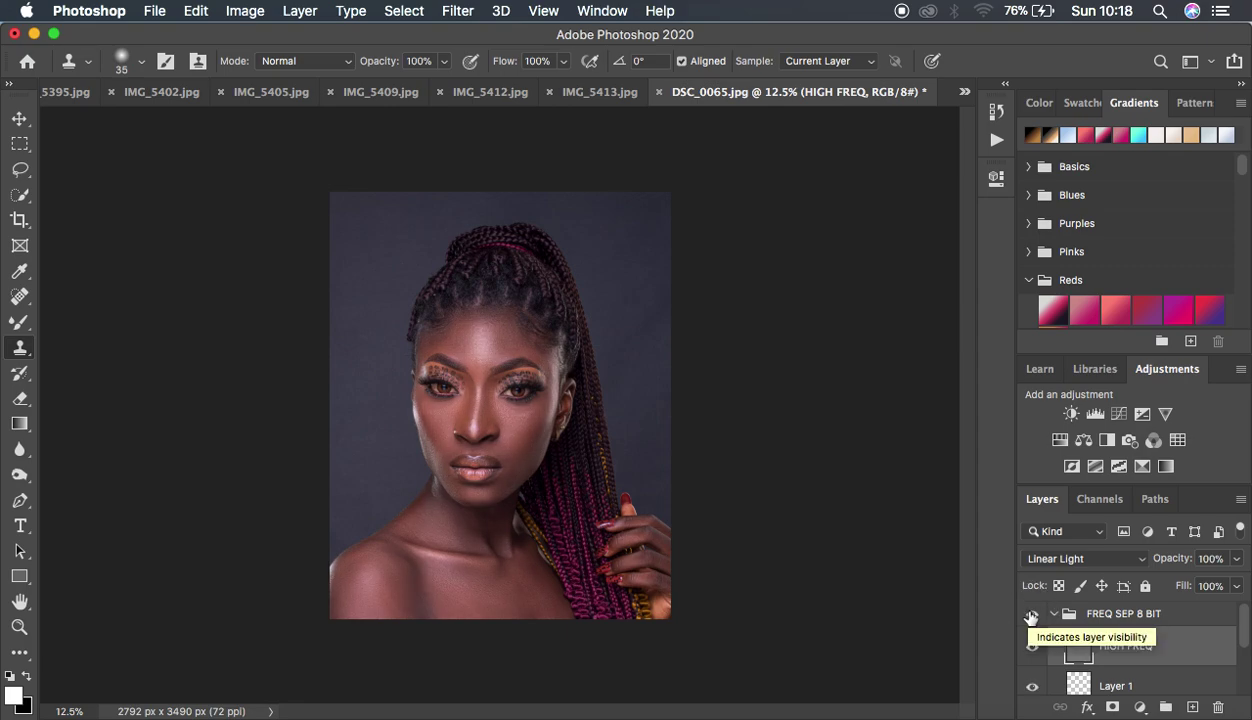
Collapse the FREQ SEP 8 BIT group and add a Black & White adjustment layer above it in Multiply blend mode.
{"action": "left_click", "coordinate": [1055, 614]}
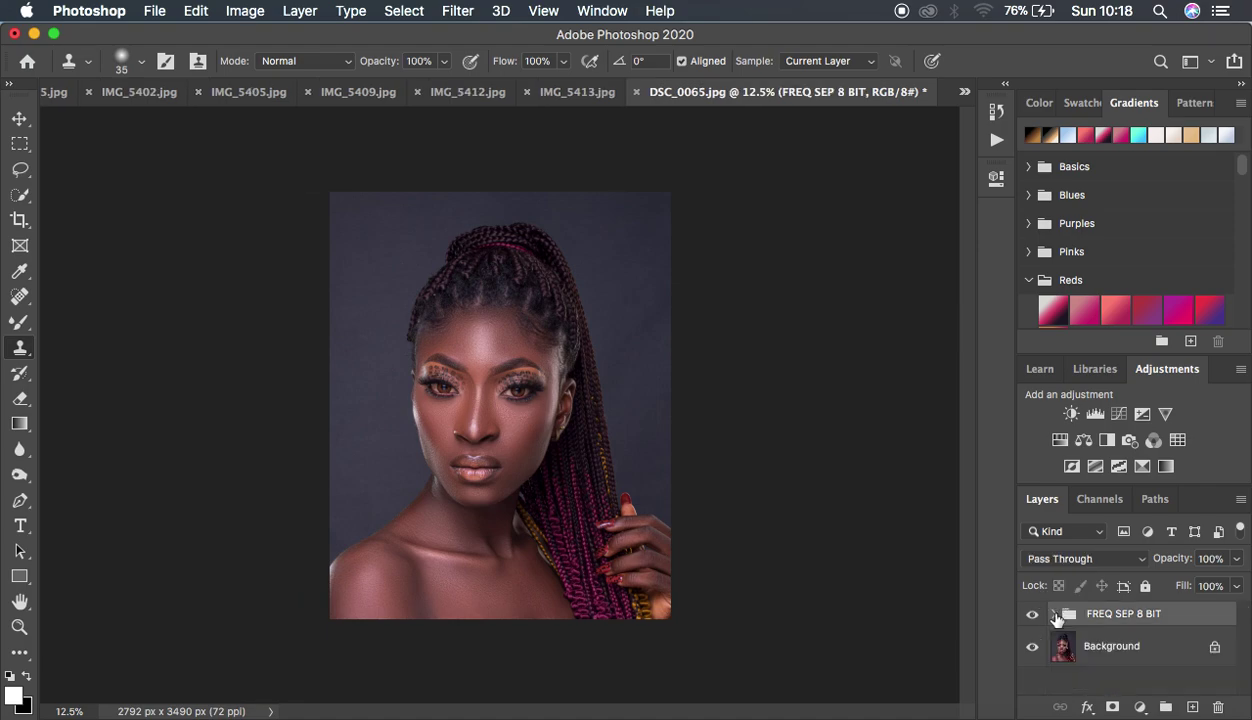
{"action": "left_click", "coordinate": [1140, 707]}
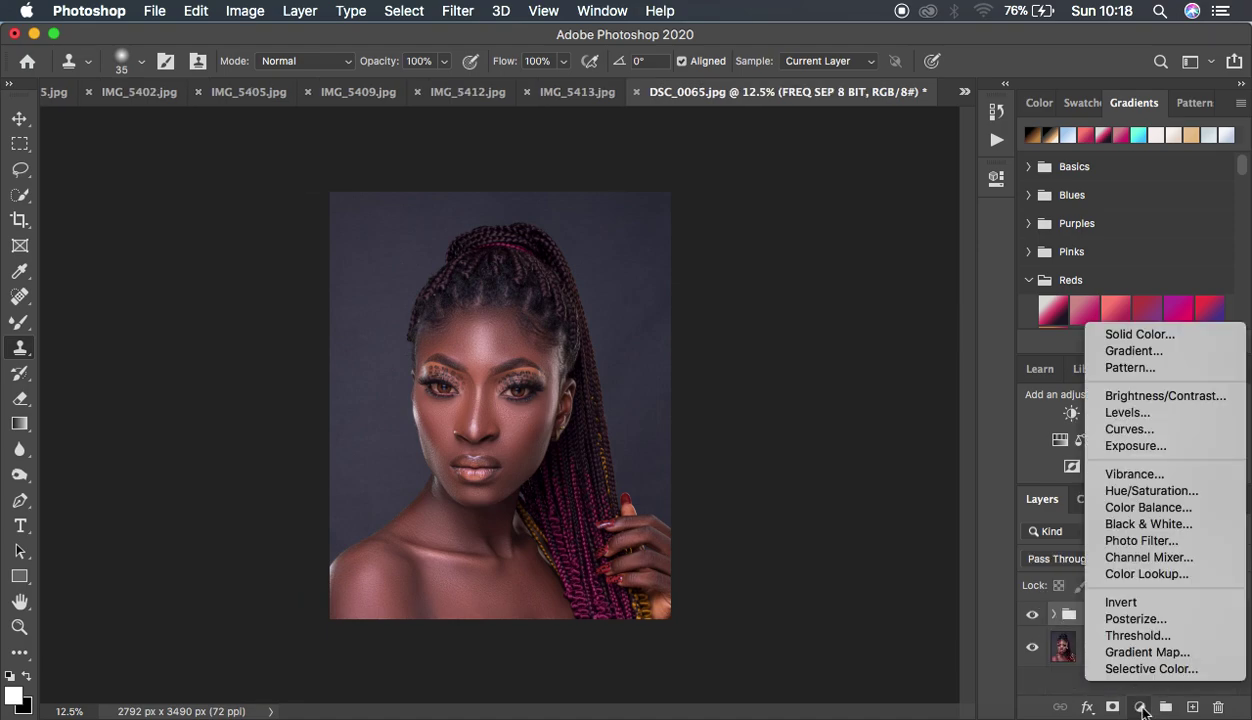
{"action": "left_click", "coordinate": [1143, 524]}
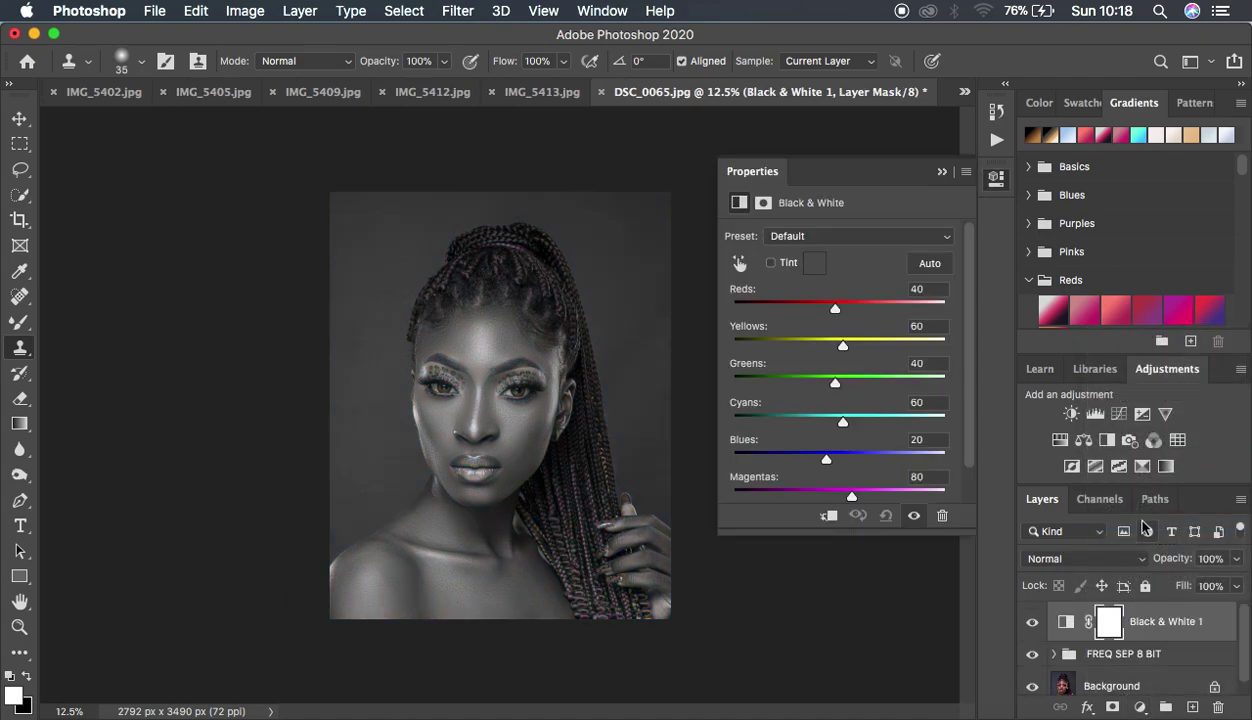
{"action": "left_click", "coordinate": [941, 172]}
{"action": "left_click", "coordinate": [1058, 560]}
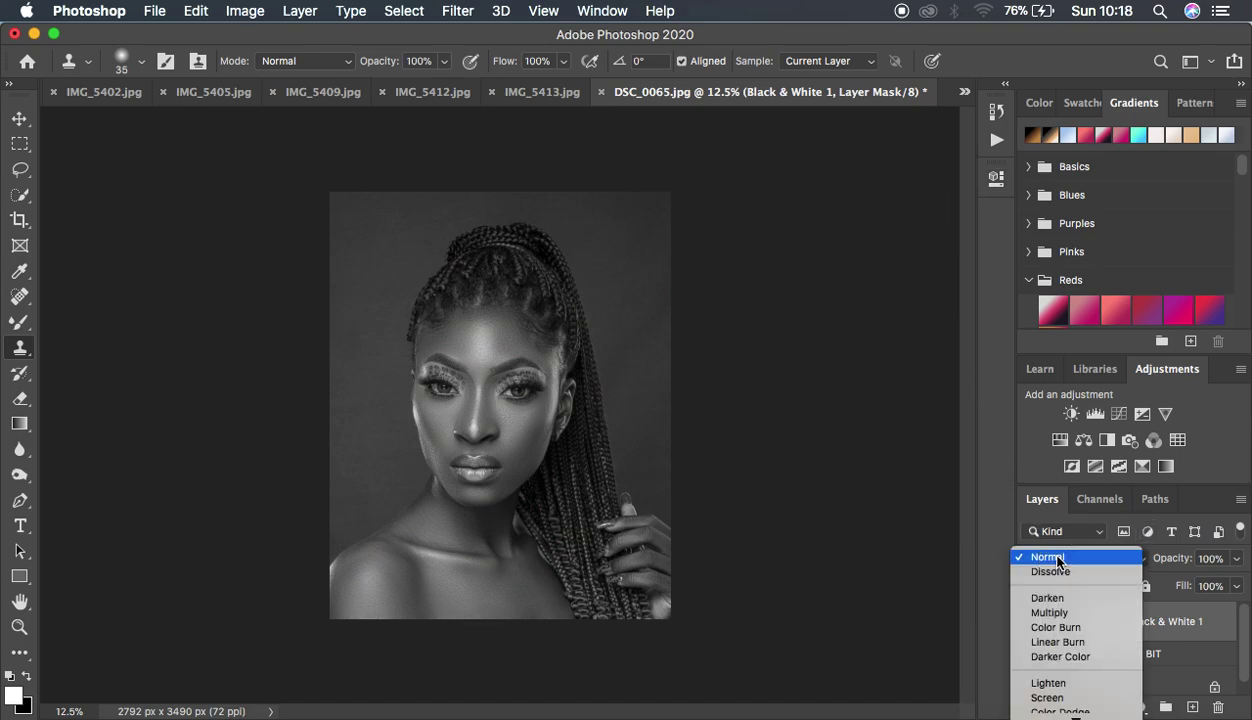
{"action": "left_click", "coordinate": [1058, 614]}
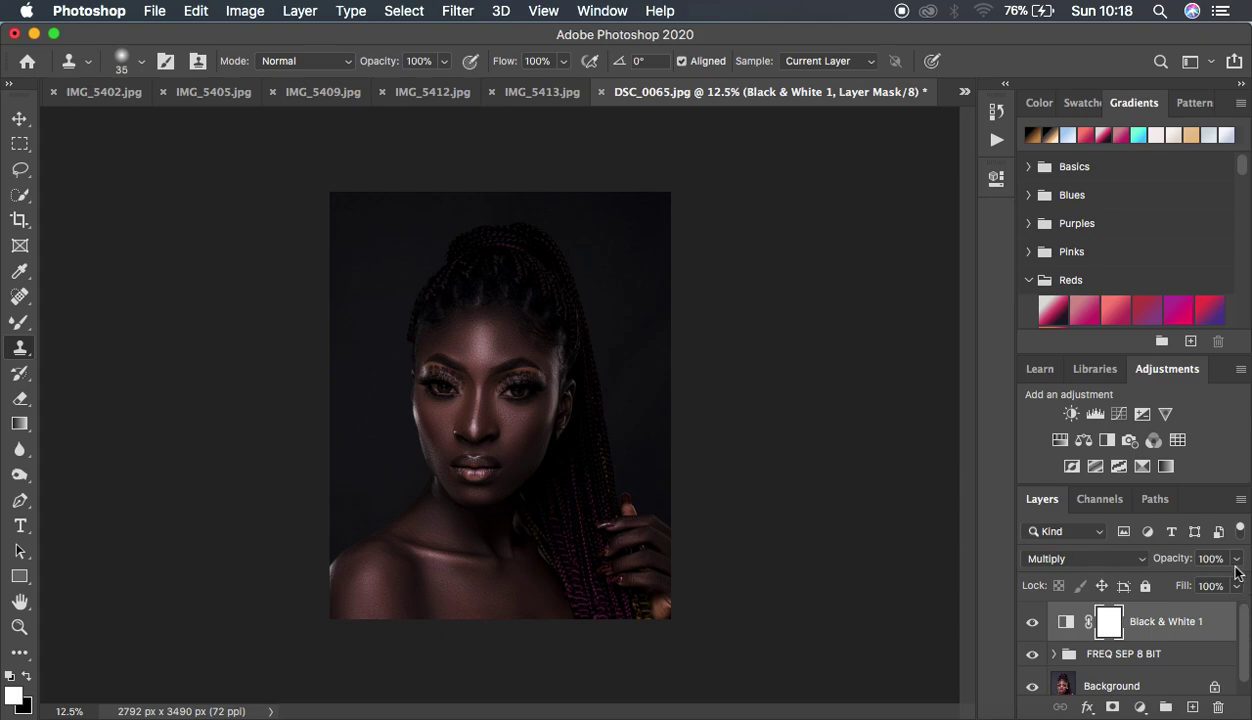
Reduce the Black & White layer's opacity to 40% and compare the portrait with the layer hidden and shown.
{"action": "left_click", "coordinate": [1236, 560]}
{"action": "left_click", "coordinate": [1191, 586]}
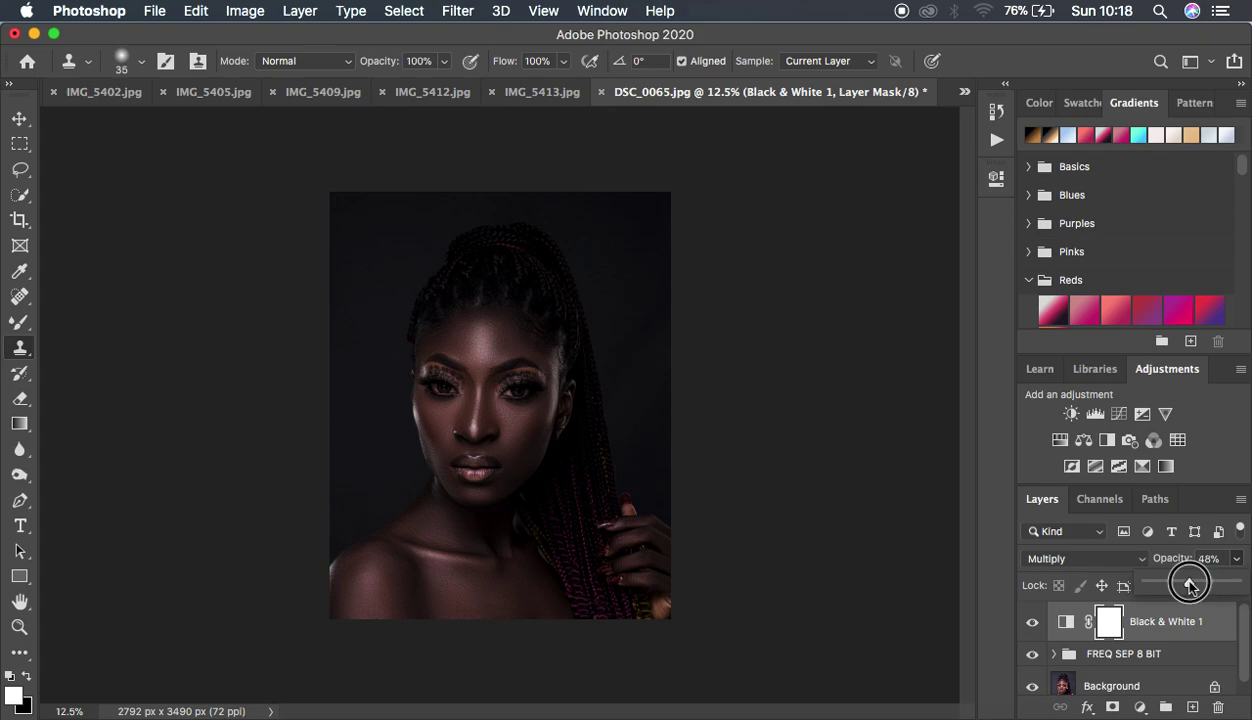
{"action": "left_click_drag", "start_coordinate": [1190, 586], "coordinate": [1184, 586]}
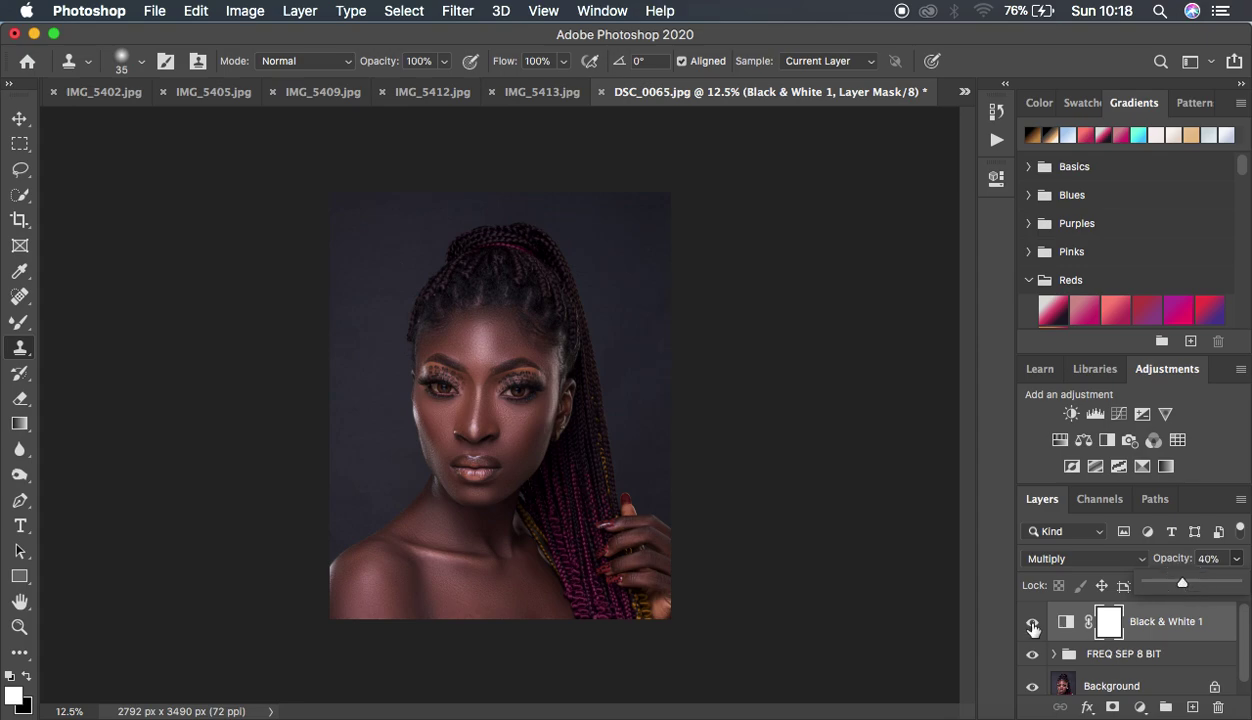
{"action": "left_click", "coordinate": [1033, 625]}
{"action": "left_click", "coordinate": [1032, 625]}
{"action": "left_click", "coordinate": [1031, 624]}
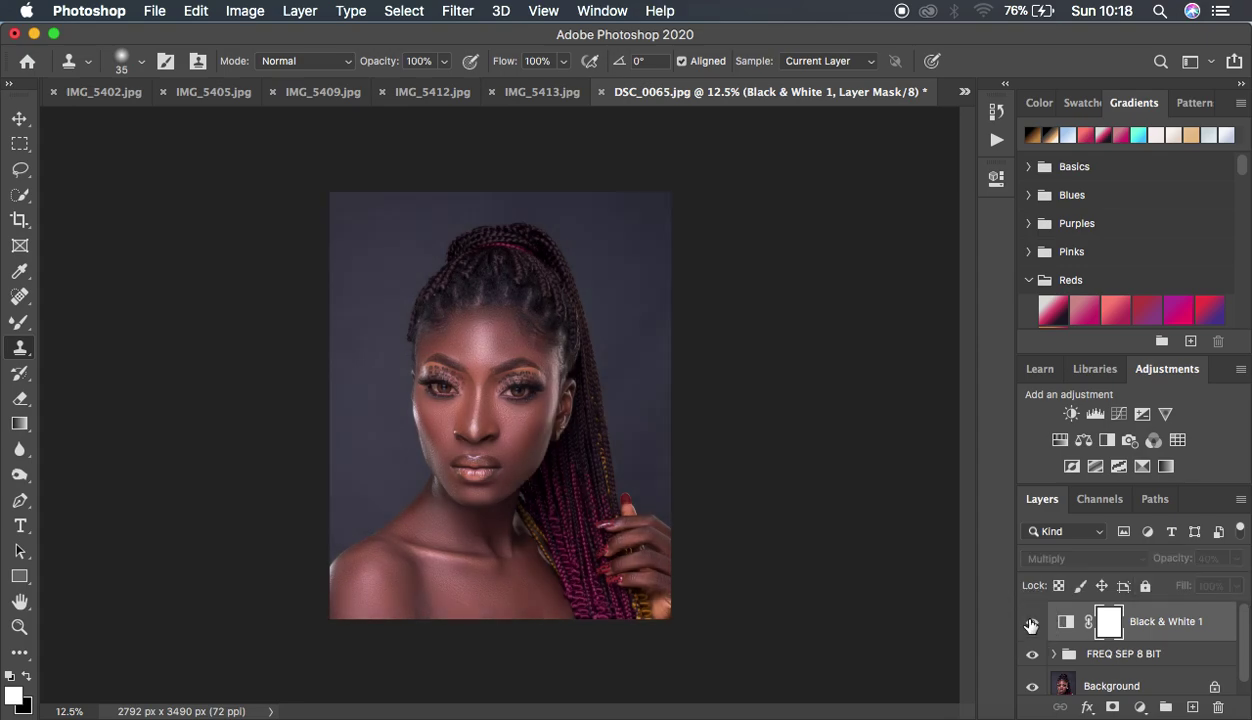
{"action": "left_click", "coordinate": [1031, 624]}
Add a Selective Color adjustment layer and set the Magenta value of the Reds to -5%.
{"action": "left_click", "coordinate": [1140, 707]}
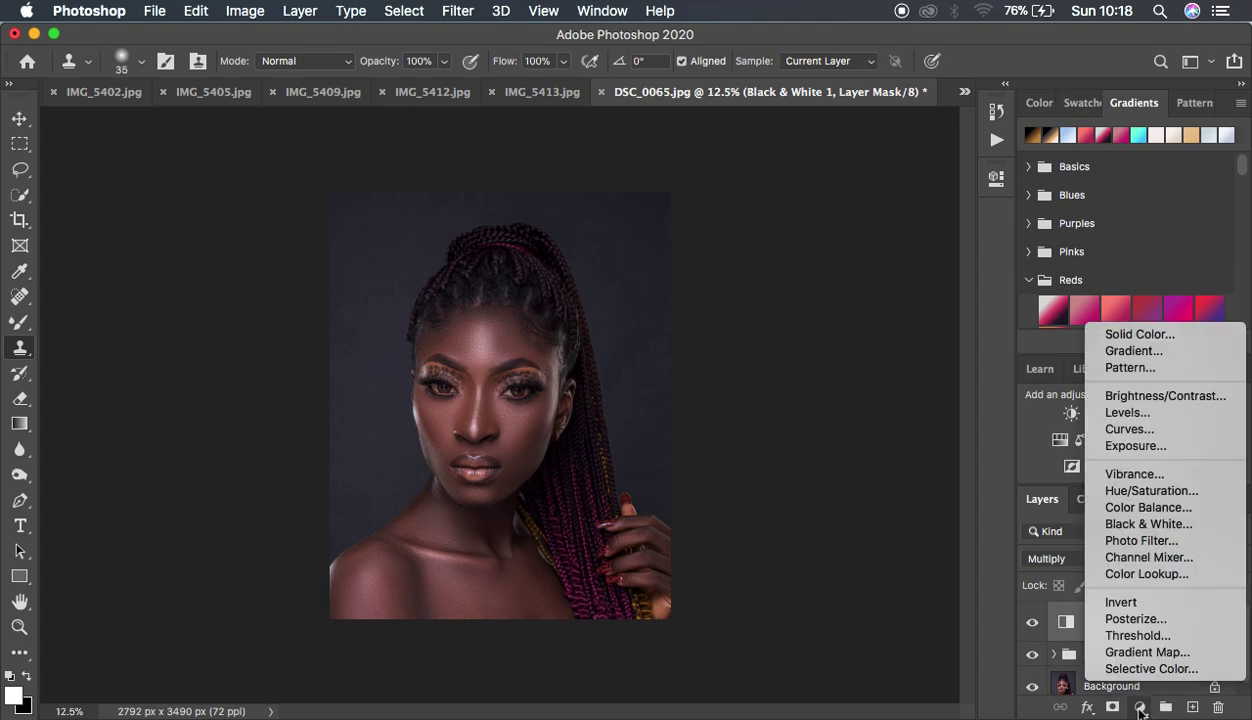
{"action": "left_click", "coordinate": [1135, 669]}
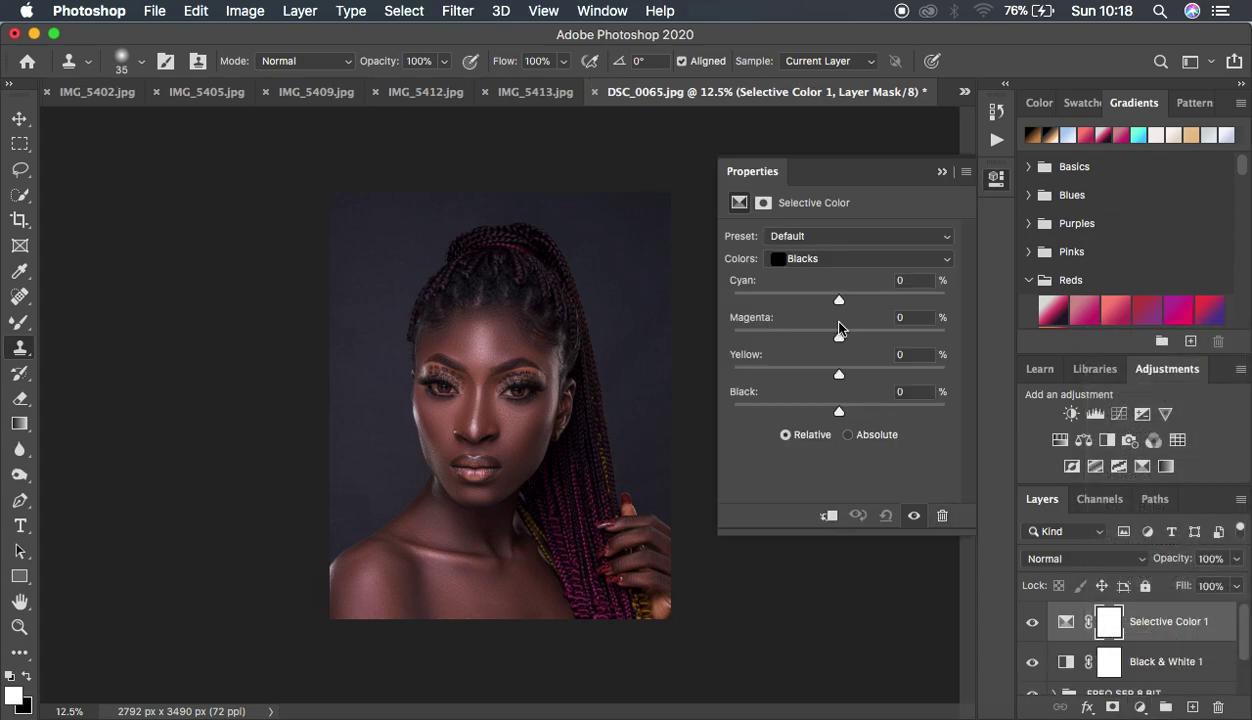
{"action": "left_click", "coordinate": [827, 259]}
{"action": "left_click", "coordinate": [820, 140]}
{"action": "left_click_drag", "start_coordinate": [838, 342], "coordinate": [836, 343]}
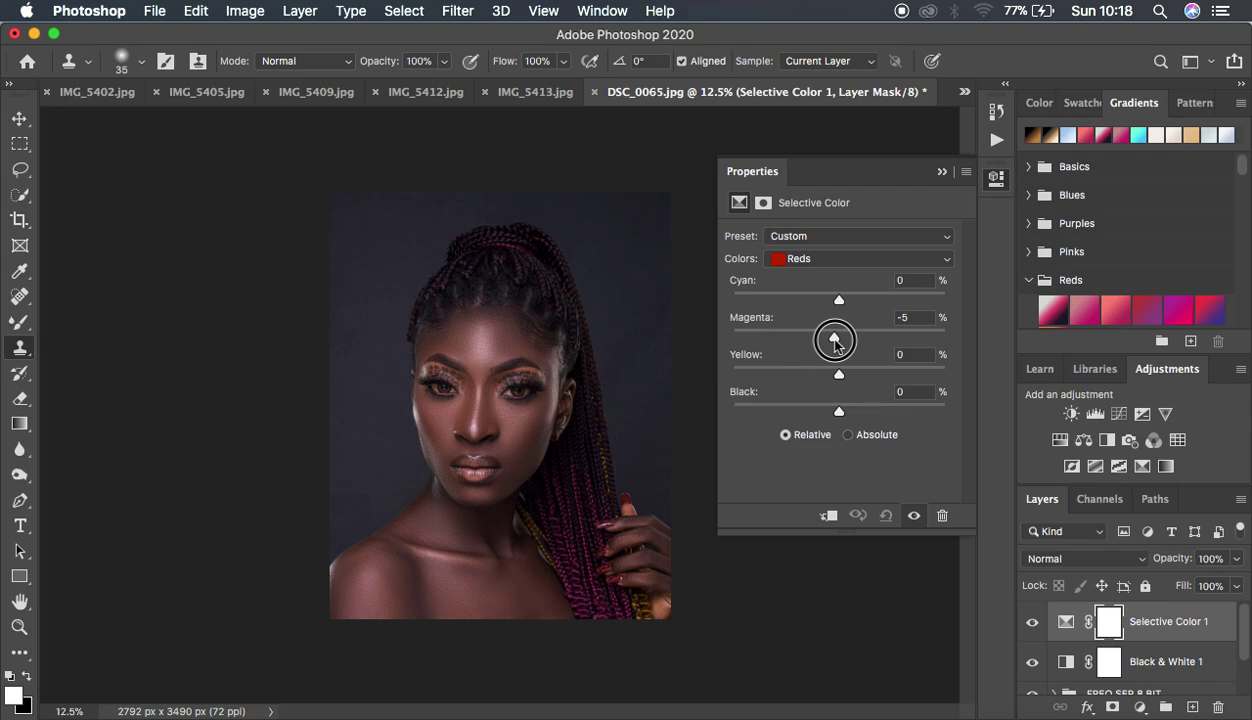
{"action": "left_click_drag", "start_coordinate": [836, 342], "coordinate": [836, 343]}
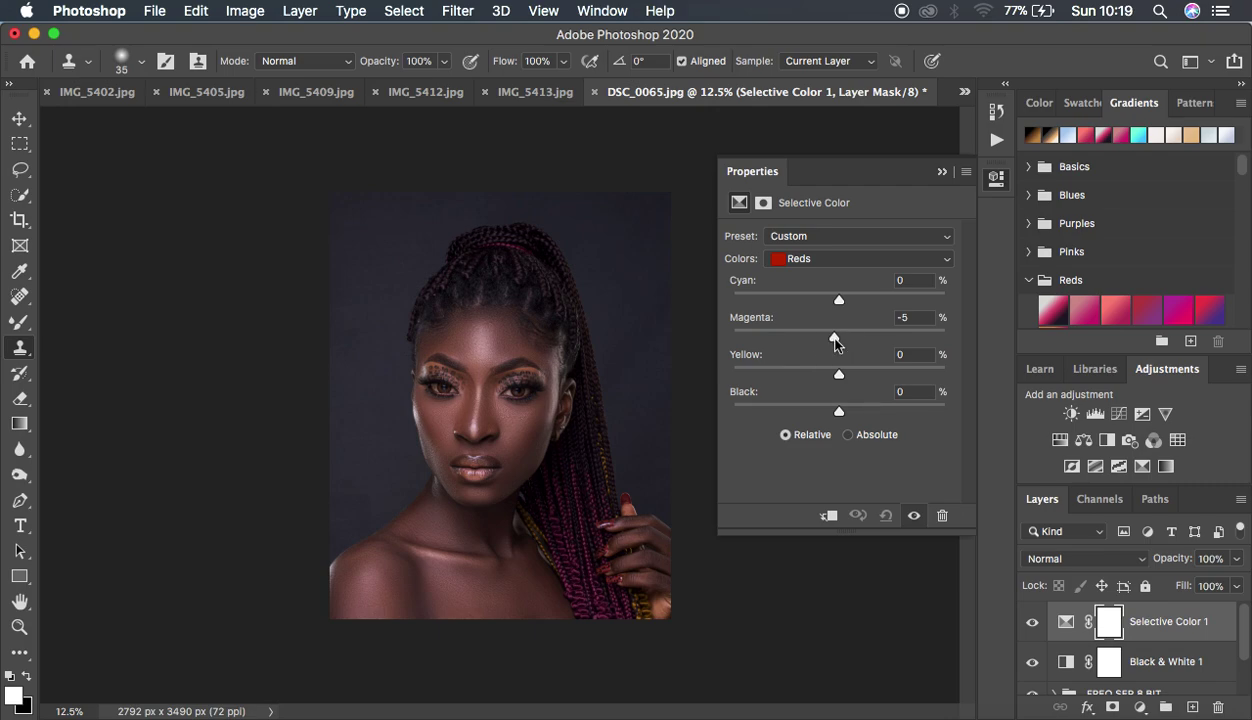
Set the Black value of the Blacks to +2% in the Selective Color adjustment.
{"action": "left_click", "coordinate": [853, 257]}
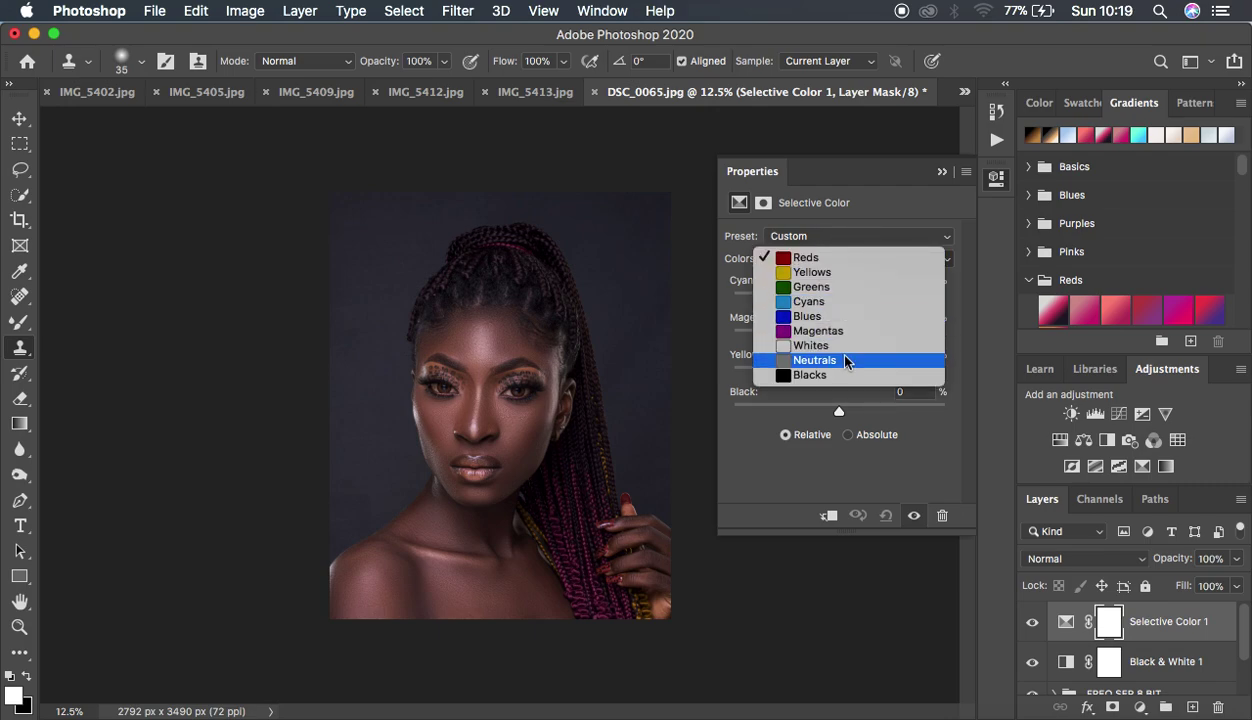
{"action": "left_click", "coordinate": [838, 372]}
{"action": "left_click_drag", "start_coordinate": [839, 411], "coordinate": [842, 416]}
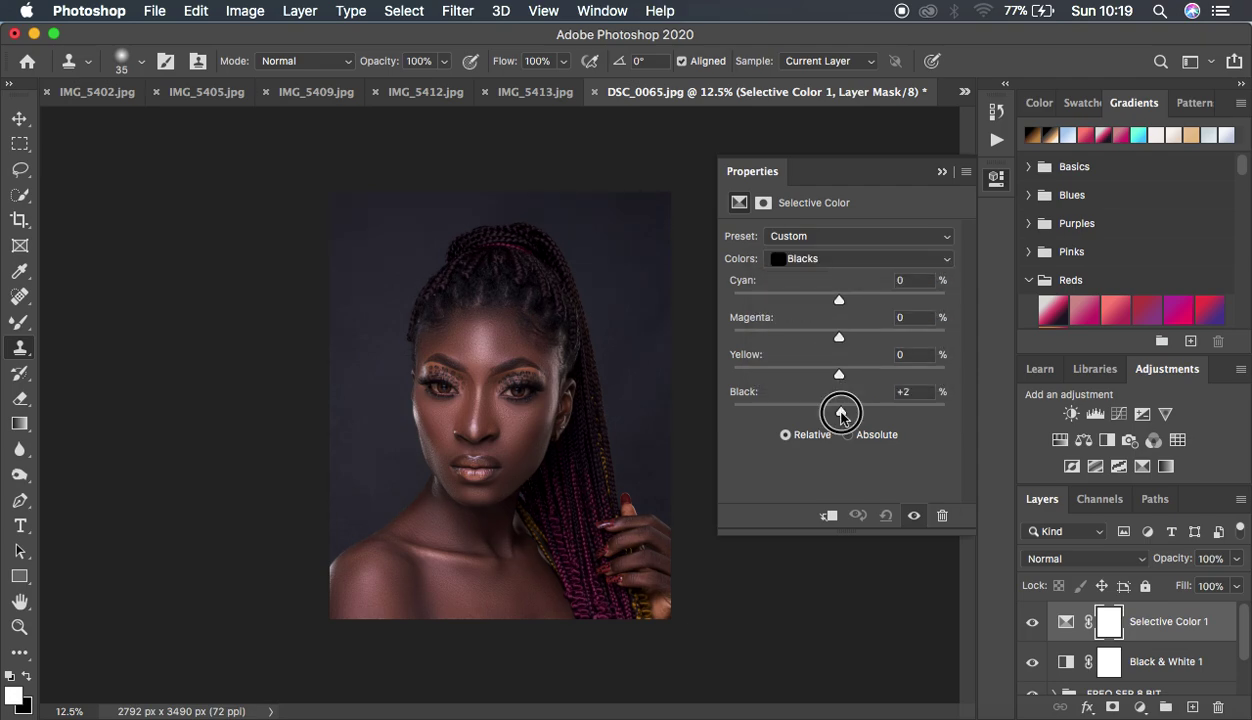
{"action": "left_click_drag", "start_coordinate": [841, 416], "coordinate": [842, 416]}
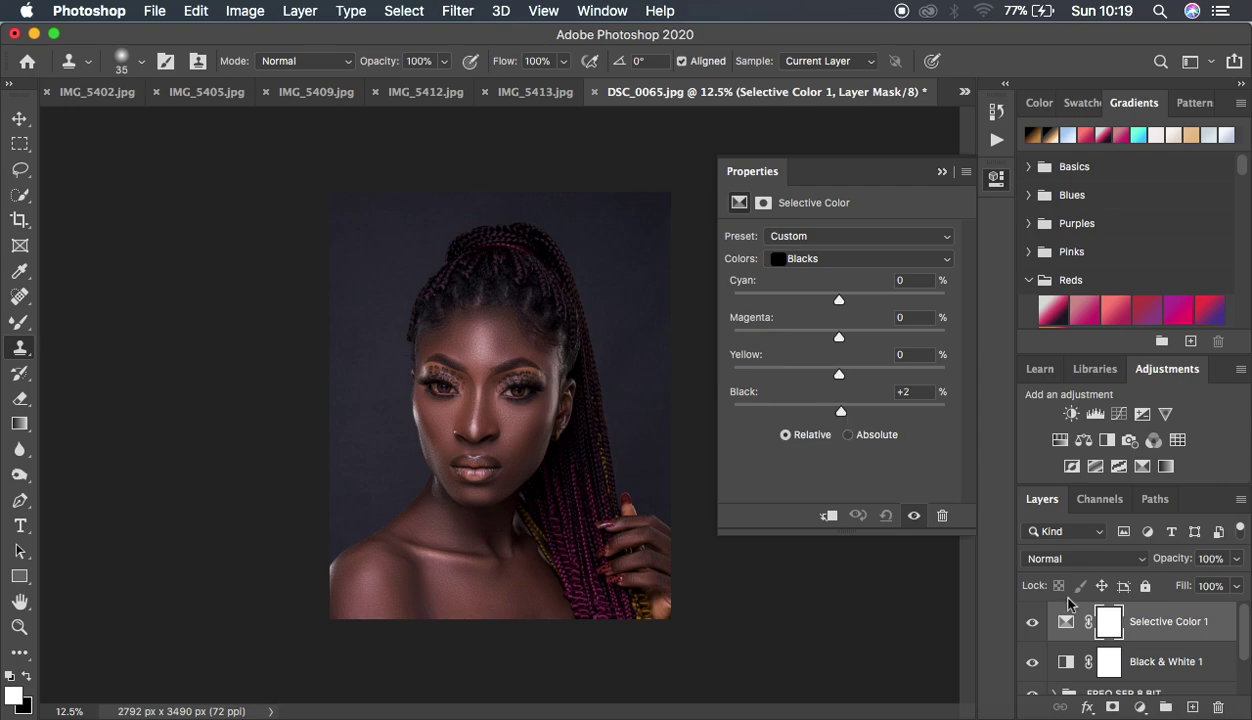
Add a Brightness/Contrast adjustment layer and fine-tune the portrait's contrast and brightness slightly.
{"action": "left_click", "coordinate": [1139, 707]}
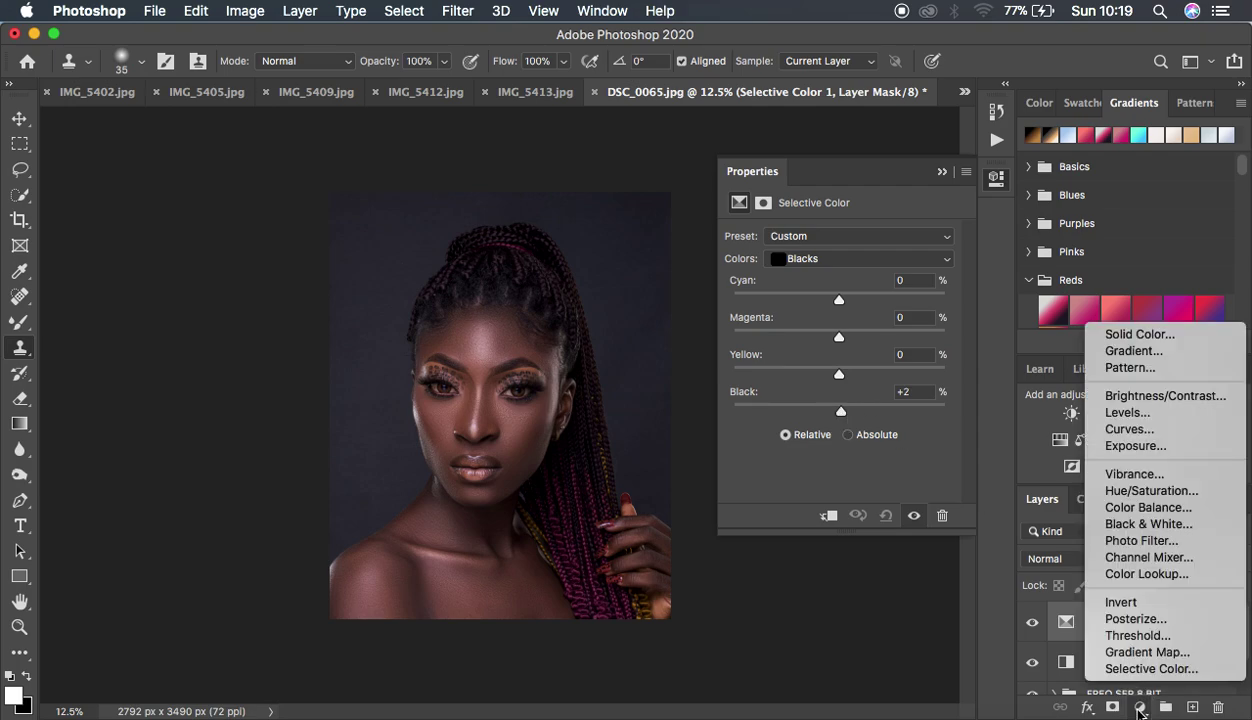
{"action": "left_click", "coordinate": [1150, 397]}
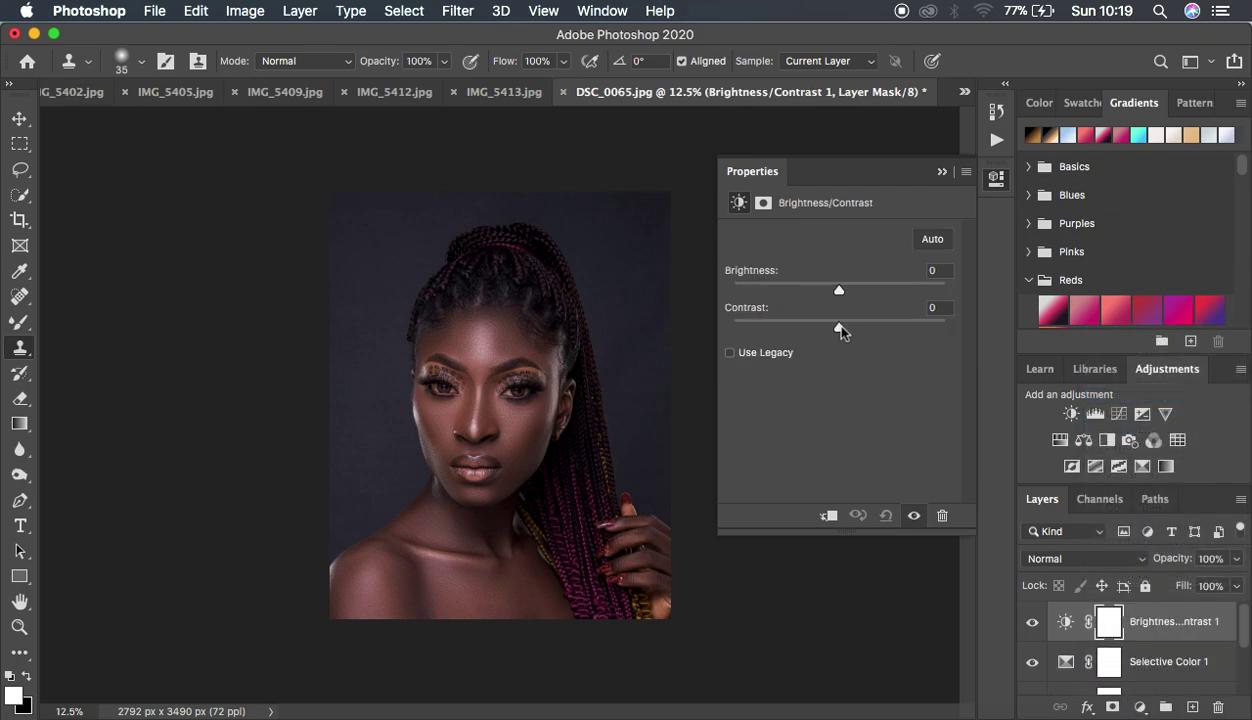
{"action": "left_click_drag", "start_coordinate": [840, 330], "coordinate": [841, 291]}
{"action": "left_click", "coordinate": [941, 171]}
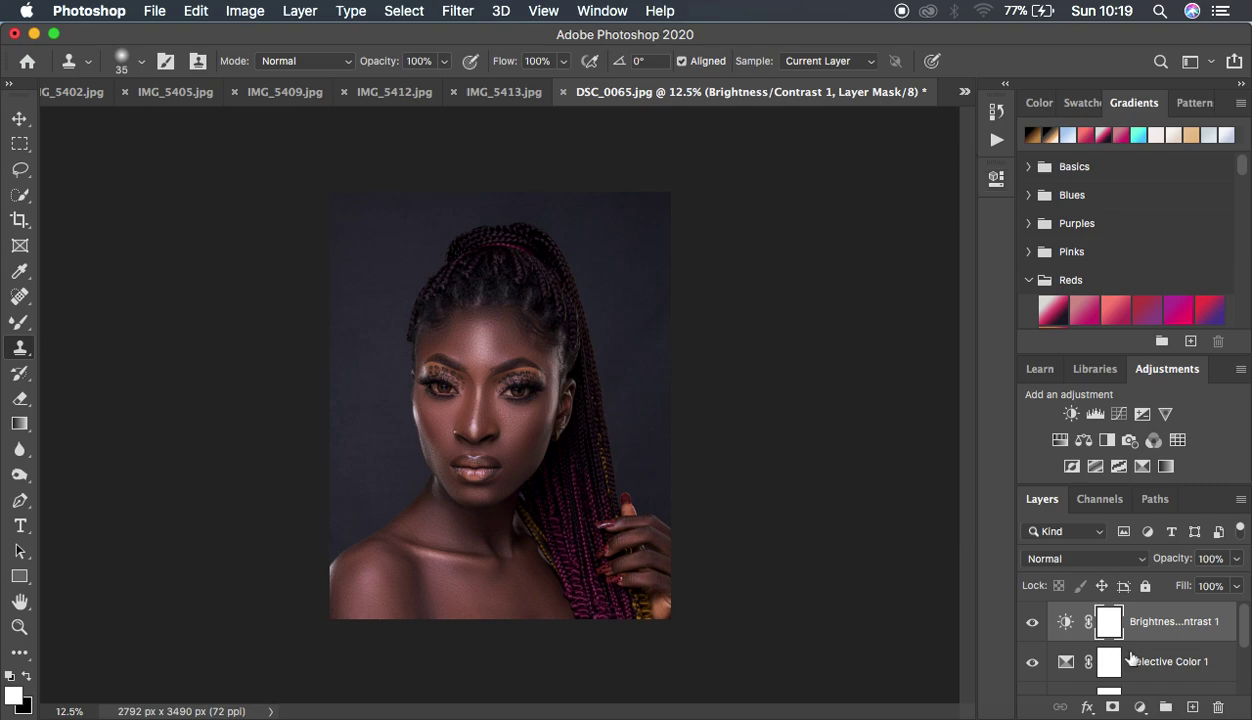
Compare the retouched portrait with the original by repeatedly isolating the Background layer and restoring all layers.
{"action": "scroll", "coordinate": [1121, 641], "scroll_direction": "down", "scroll_amount": 3}
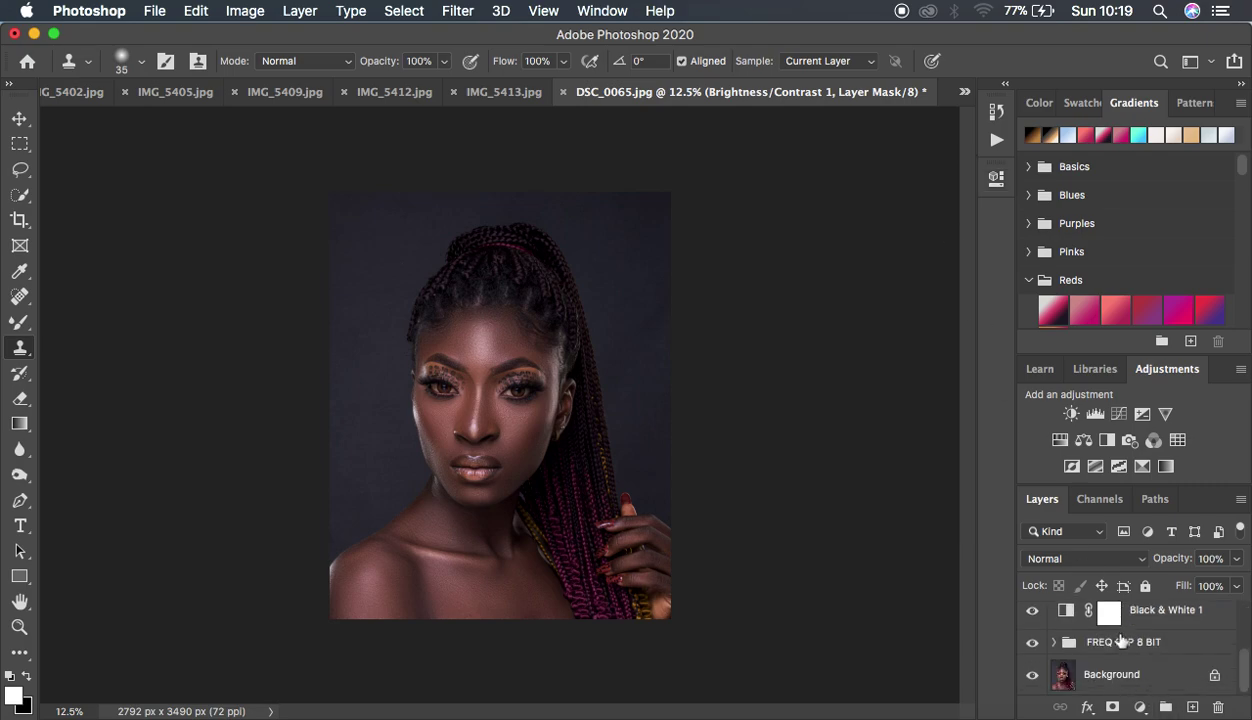
{"action": "left_click", "coordinate": [1033, 679], "text": "alt"}
{"action": "left_click", "coordinate": [1033, 679], "text": "alt"}
{"action": "left_click", "coordinate": [1033, 679], "text": "alt"}
{"action": "left_click", "coordinate": [1033, 679], "text": "alt"}
{"action": "left_click", "coordinate": [1033, 679], "text": "alt"}
{"action": "left_click", "coordinate": [1033, 679], "text": "alt"}
Stamp all visible layers into a new top layer and run the Eye & Teeth Whiten action on it.
{"action": "scroll", "coordinate": [1190, 640], "scroll_direction": "up", "scroll_amount": 5}
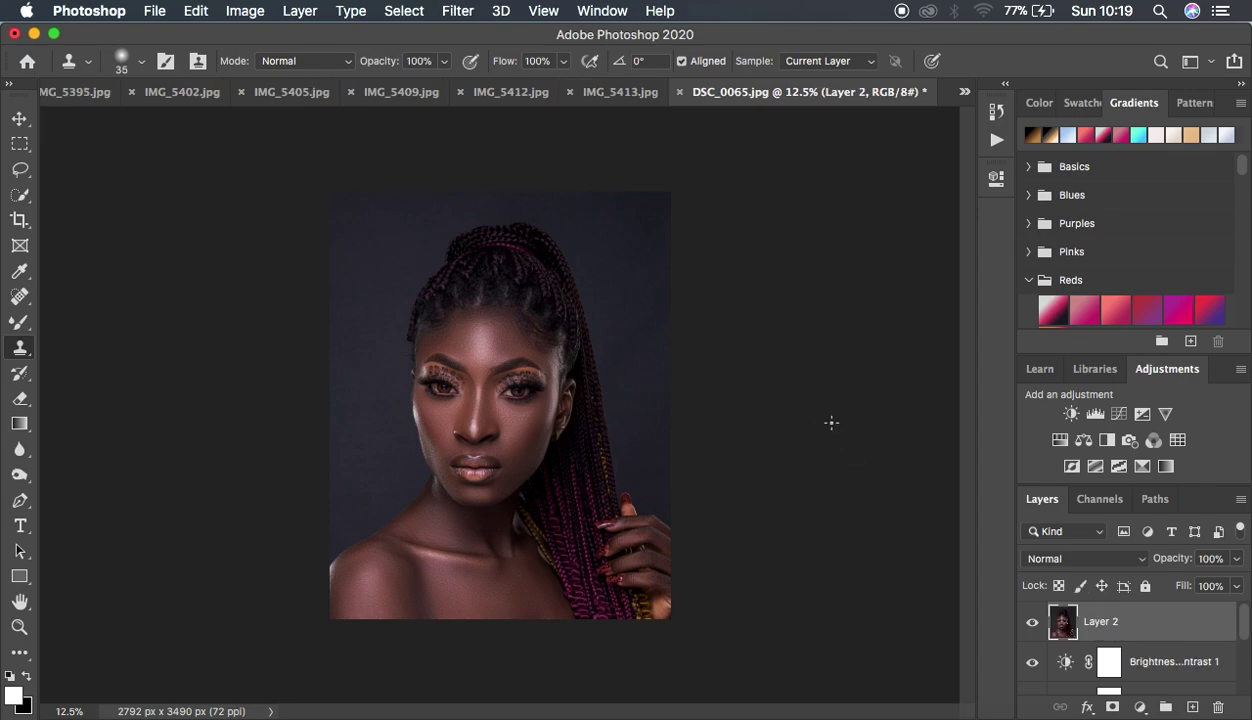
{"action": "left_click", "coordinate": [995, 142]}
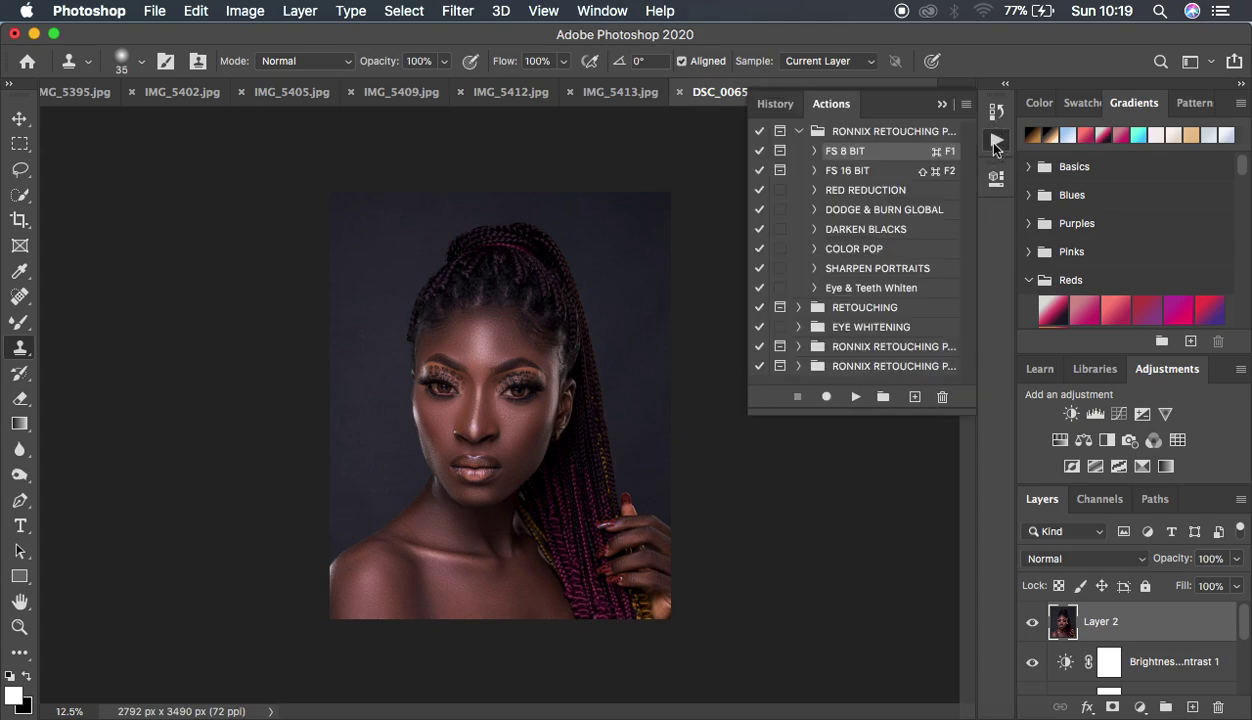
{"action": "left_click", "coordinate": [868, 288]}
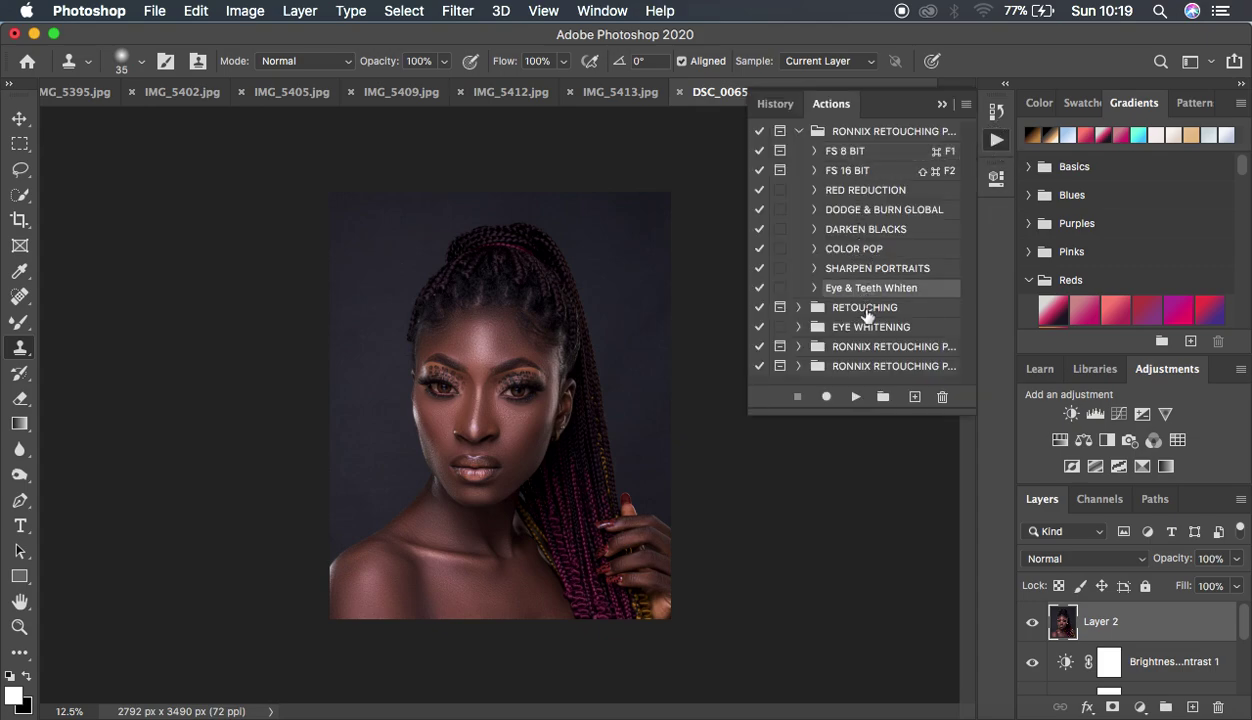
{"action": "left_click", "coordinate": [855, 397]}
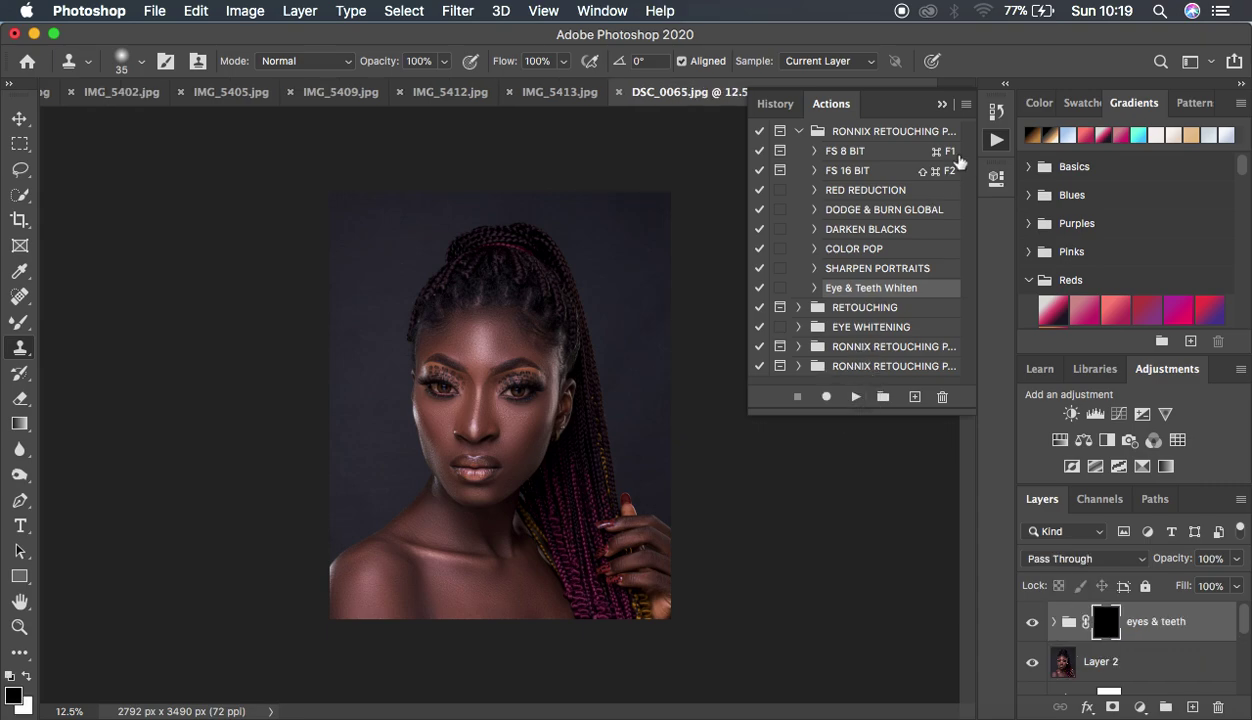
{"action": "left_click", "coordinate": [941, 105]}
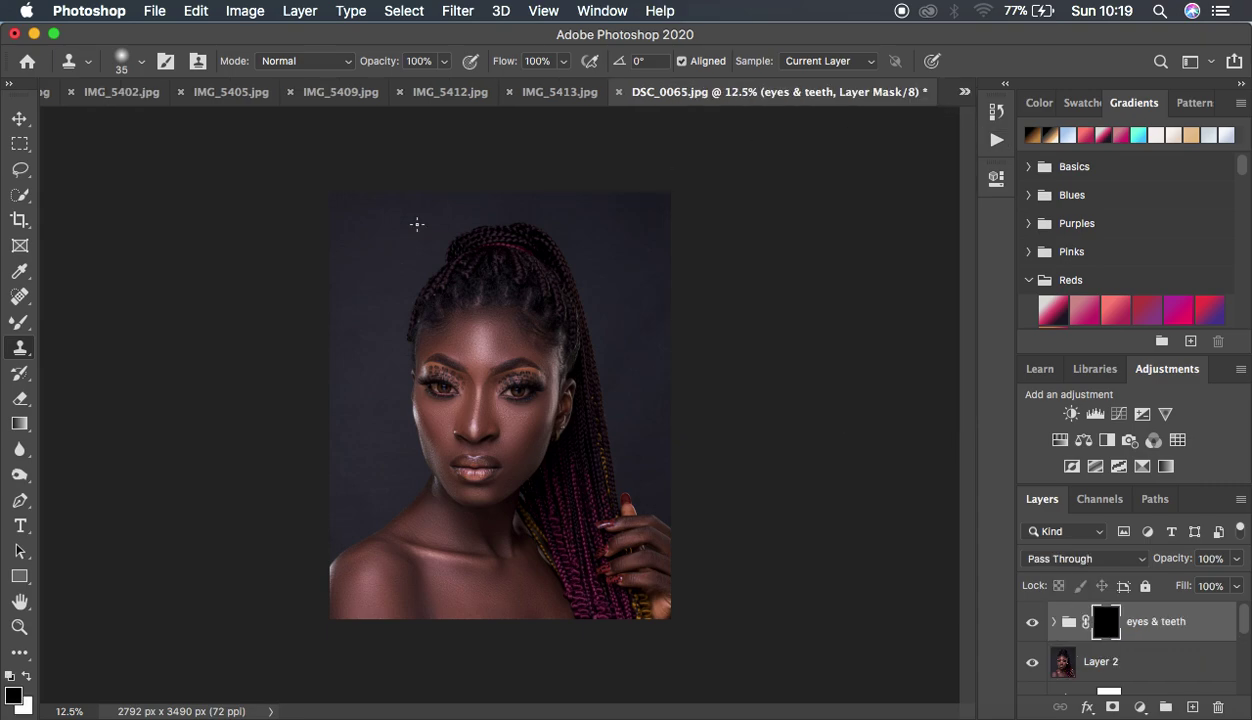
Set up the standard Brush Tool with white as foreground colour and a 30 px size for the eyes & teeth mask.
{"action": "left_click", "coordinate": [18, 324]}
{"action": "right_click", "coordinate": [18, 326]}
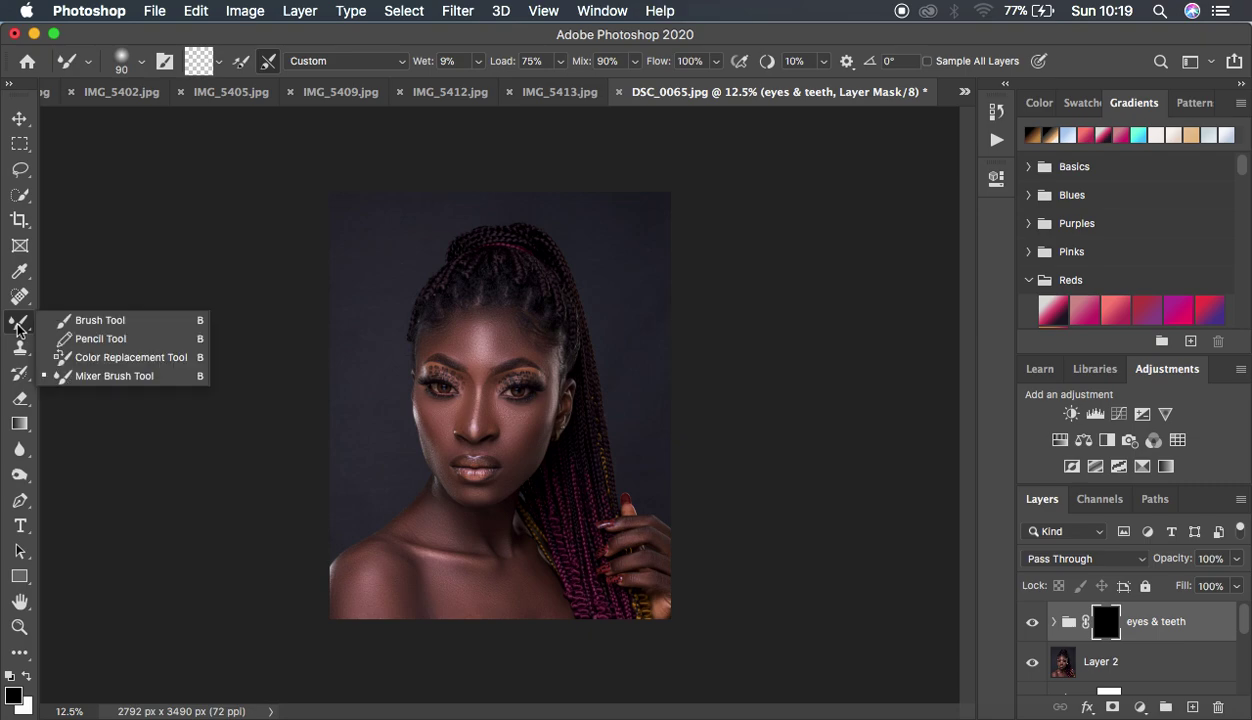
{"action": "left_click", "coordinate": [84, 320]}
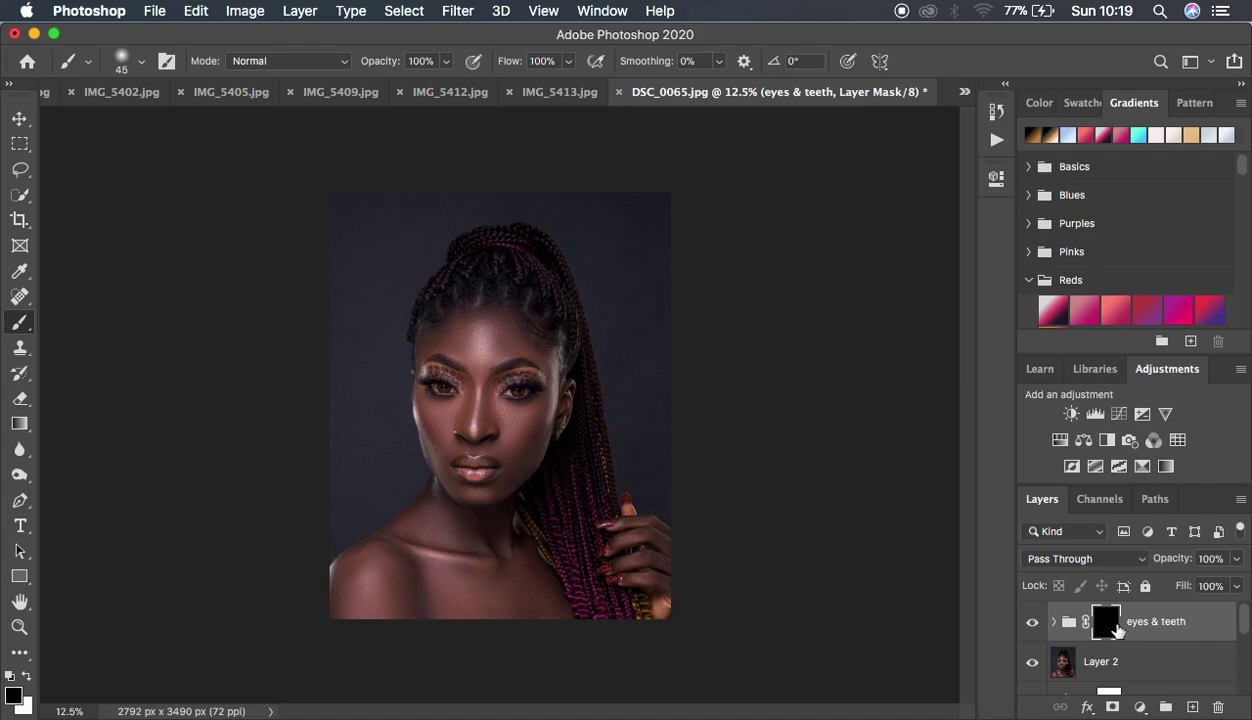
{"action": "left_click", "coordinate": [27, 681]}
{"action": "key", "text": "super+equal"}
{"action": "key", "text": "super+equal"}
{"action": "key", "text": "super+equal"}
{"action": "key", "text": "super+equal"}
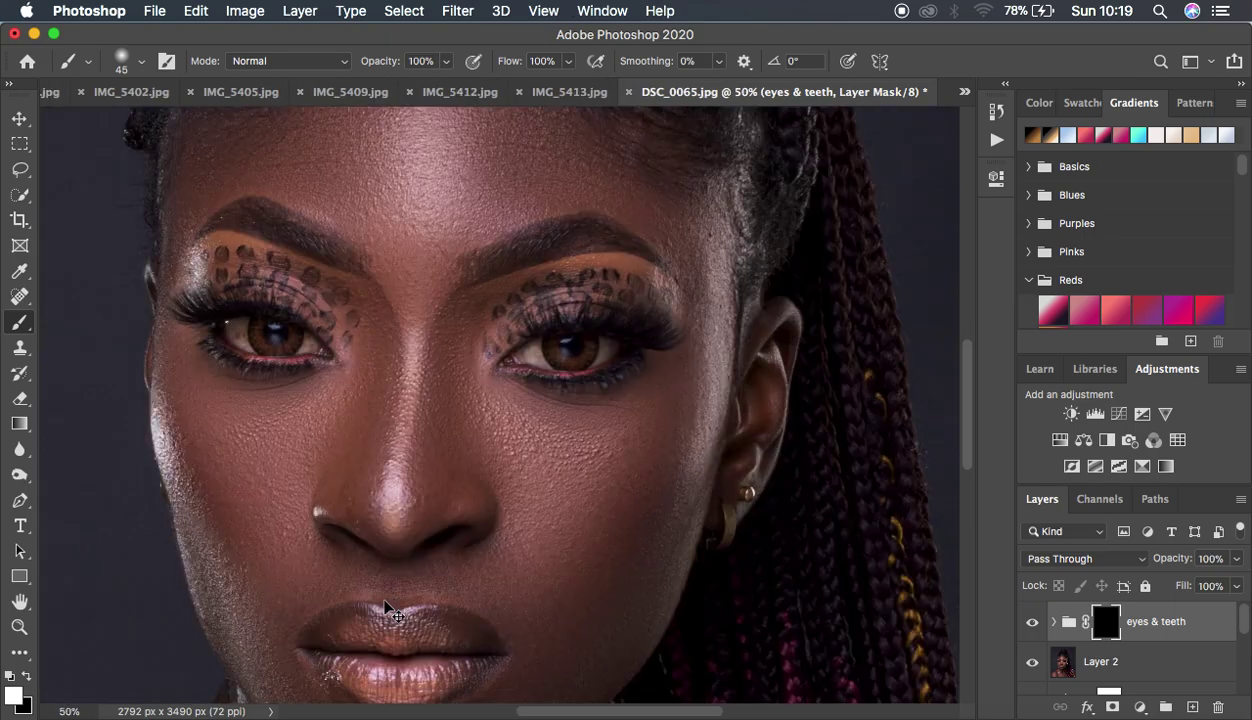
{"action": "key", "text": "super+equal"}
{"action": "key", "text": "super+equal"}
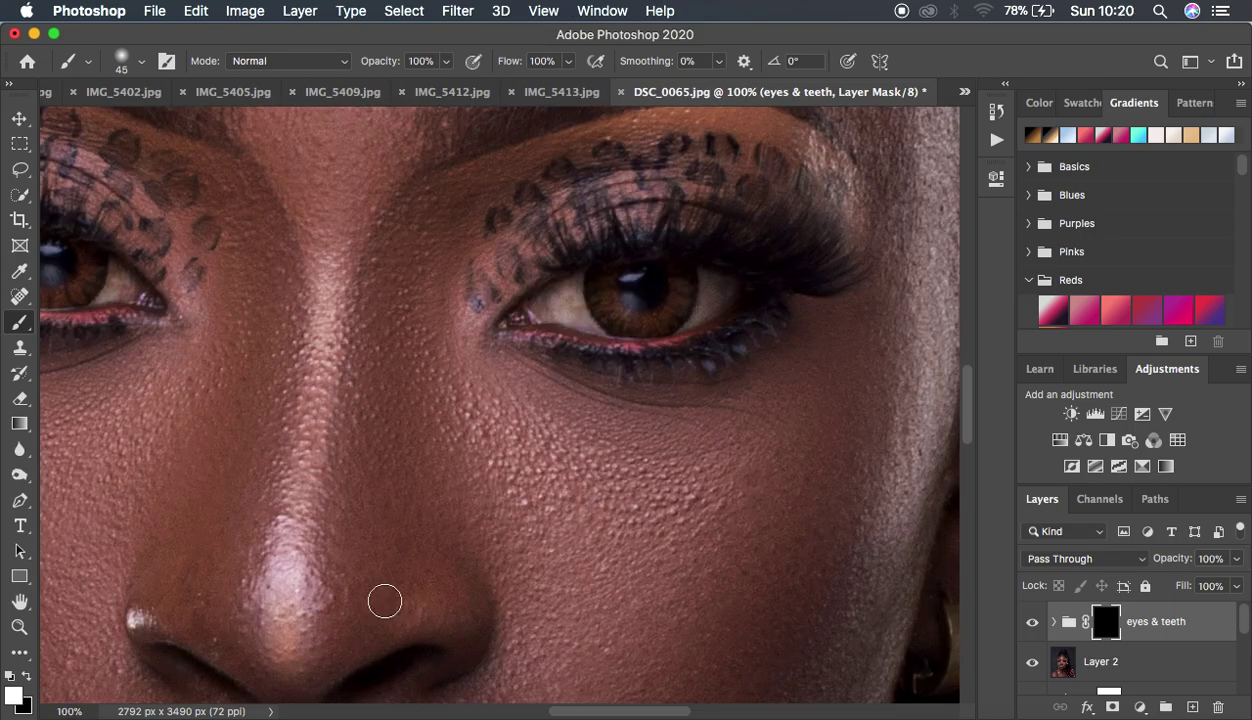
{"action": "key", "text": "bracketleft"}
Paint white on the eyes & teeth mask over the whites of both eyes to brighten them.
{"action": "mouse_move", "coordinate": [572, 290]}
{"action": "left_mouse_down"}
{"action": "mouse_move", "coordinate": [590, 315]}
{"action": "mouse_move", "coordinate": [560, 292]}
{"action": "mouse_move", "coordinate": [592, 325]}
{"action": "mouse_move", "coordinate": [572, 283]}
{"action": "mouse_move", "coordinate": [561, 300]}
{"action": "mouse_move", "coordinate": [594, 324]}
{"action": "mouse_move", "coordinate": [579, 282]}
{"action": "left_mouse_up"}
{"action": "mouse_move", "coordinate": [707, 279]}
{"action": "left_mouse_down"}
{"action": "mouse_move", "coordinate": [709, 312]}
{"action": "mouse_move", "coordinate": [699, 316]}
{"action": "mouse_move", "coordinate": [702, 277]}
{"action": "mouse_move", "coordinate": [693, 324]}
{"action": "mouse_move", "coordinate": [716, 289]}
{"action": "mouse_move", "coordinate": [700, 302]}
{"action": "left_mouse_up"}
{"action": "left_click_drag", "start_coordinate": [298, 283], "coordinate": [578, 282]}
{"action": "mouse_move", "coordinate": [262, 241]}
{"action": "left_mouse_down"}
{"action": "mouse_move", "coordinate": [259, 275]}
{"action": "mouse_move", "coordinate": [259, 243]}
{"action": "mouse_move", "coordinate": [265, 263]}
{"action": "mouse_move", "coordinate": [253, 244]}
{"action": "mouse_move", "coordinate": [249, 261]}
{"action": "mouse_move", "coordinate": [265, 283]}
{"action": "mouse_move", "coordinate": [245, 246]}
{"action": "mouse_move", "coordinate": [274, 290]}
{"action": "mouse_move", "coordinate": [246, 238]}
{"action": "mouse_move", "coordinate": [281, 297]}
{"action": "mouse_move", "coordinate": [256, 244]}
{"action": "left_mouse_up"}
{"action": "mouse_move", "coordinate": [391, 279]}
{"action": "left_mouse_down"}
{"action": "mouse_move", "coordinate": [394, 268]}
{"action": "mouse_move", "coordinate": [399, 283]}
{"action": "mouse_move", "coordinate": [385, 289]}
{"action": "mouse_move", "coordinate": [267, 272]}
{"action": "mouse_move", "coordinate": [251, 245]}
{"action": "mouse_move", "coordinate": [262, 282]}
{"action": "left_mouse_up"}
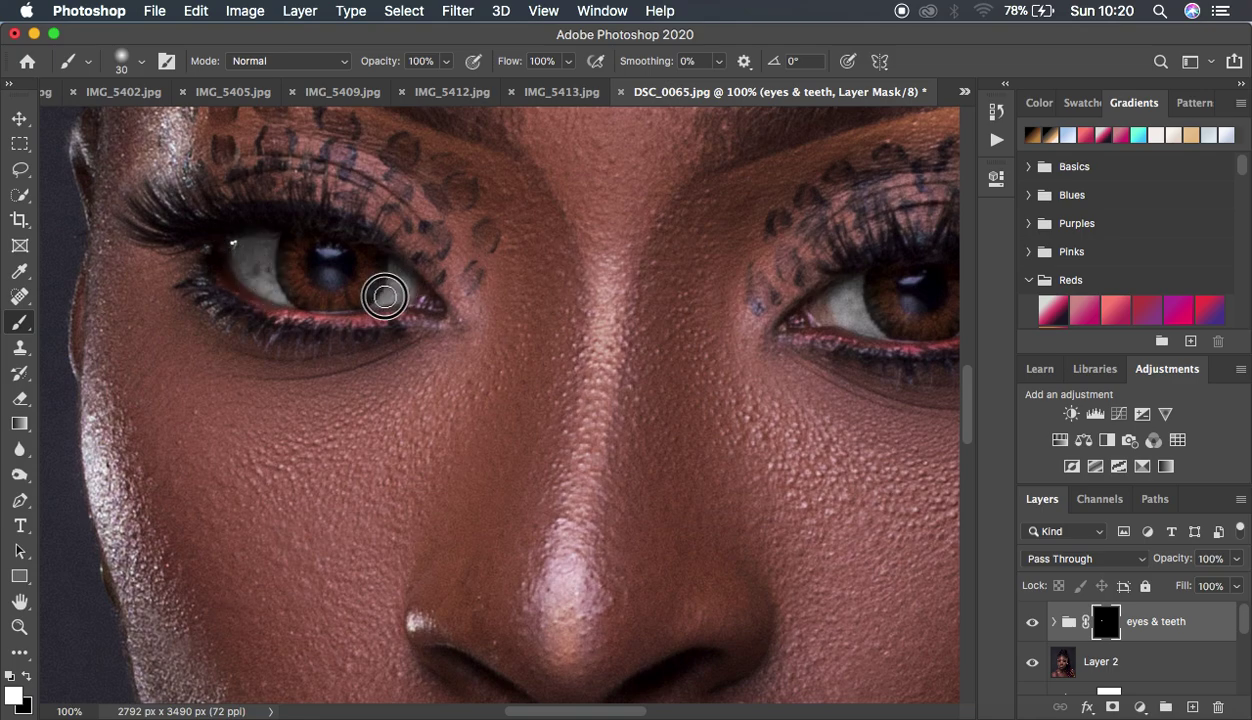
{"action": "key", "text": "super+minus"}
{"action": "key", "text": "super+minus"}
{"action": "key", "text": "super+minus"}
{"action": "key", "text": "super+minus"}
{"action": "key", "text": "super+minus"}
{"action": "key", "text": "super+minus"}
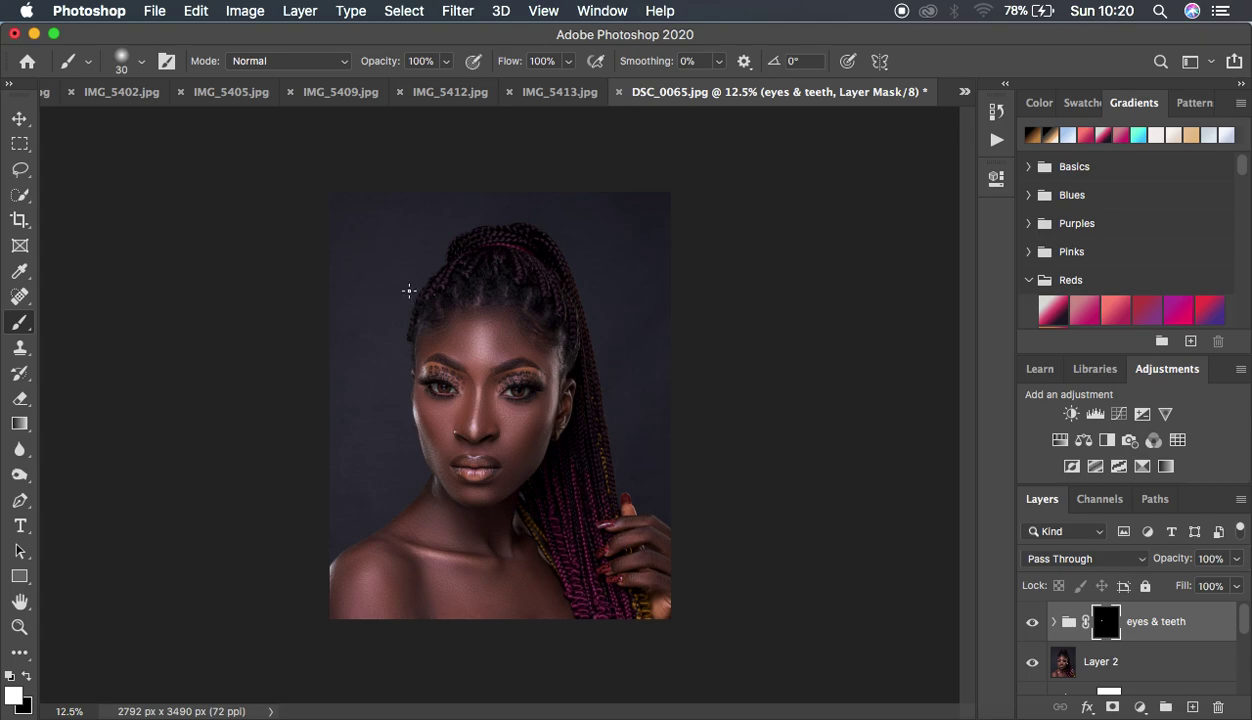
Compare the portrait with and without the eye whitening by toggling the visibility of the eyes & teeth group.
{"action": "left_click", "coordinate": [1033, 622]}
{"action": "left_click", "coordinate": [1033, 622]}
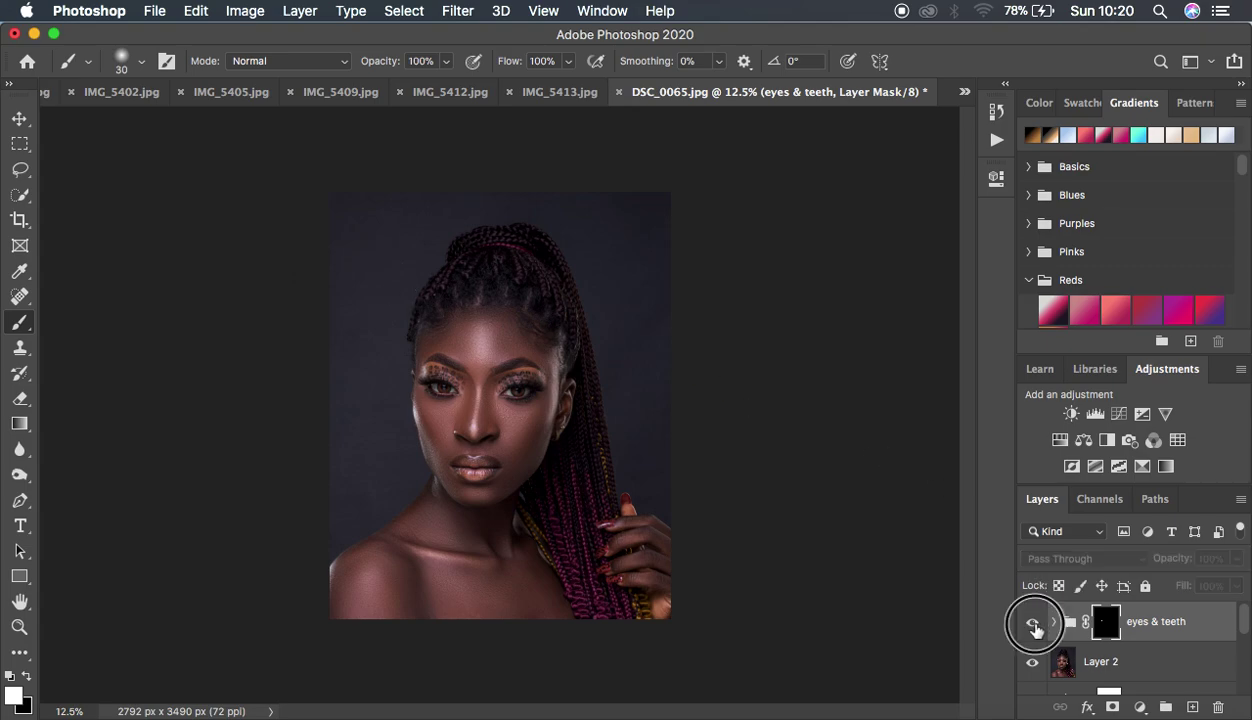
{"action": "left_click", "coordinate": [1033, 622]}
{"action": "left_click", "coordinate": [1034, 624]}
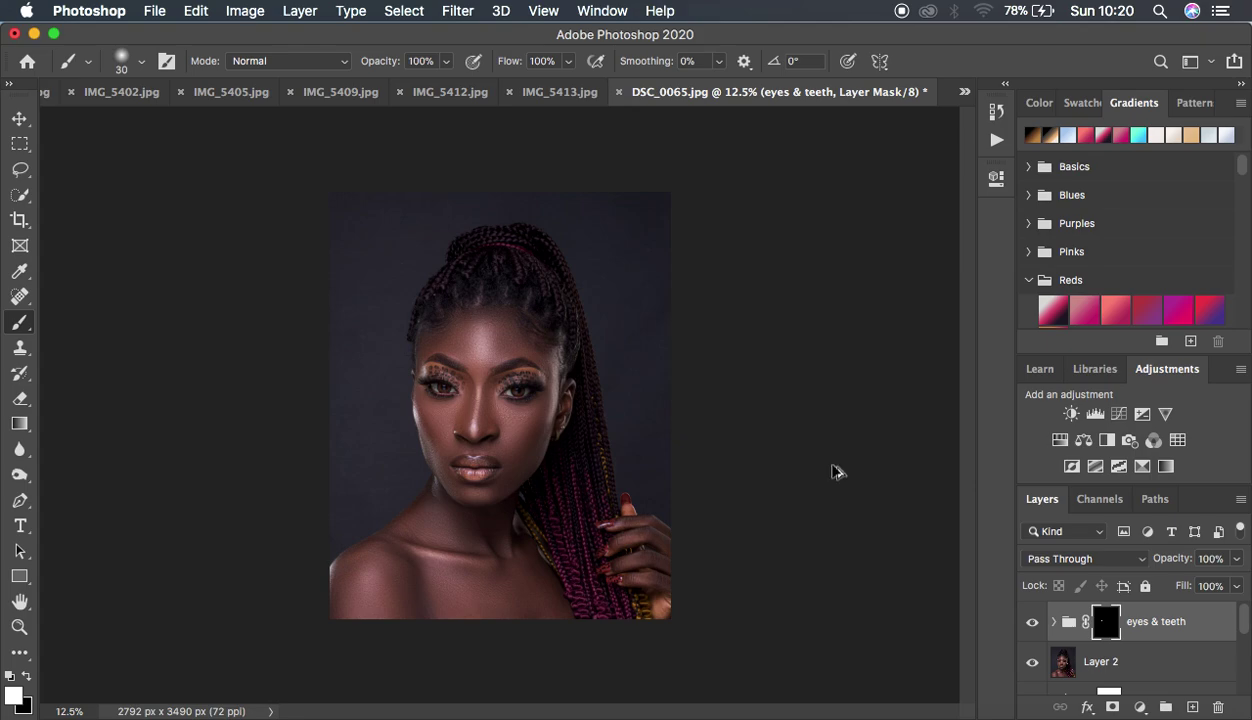
Stamp all visible layers into a new top layer and add a Hue/Saturation adjustment targeting the backdrop's Blues.
{"action": "key", "text": "super+alt+shift+e"}
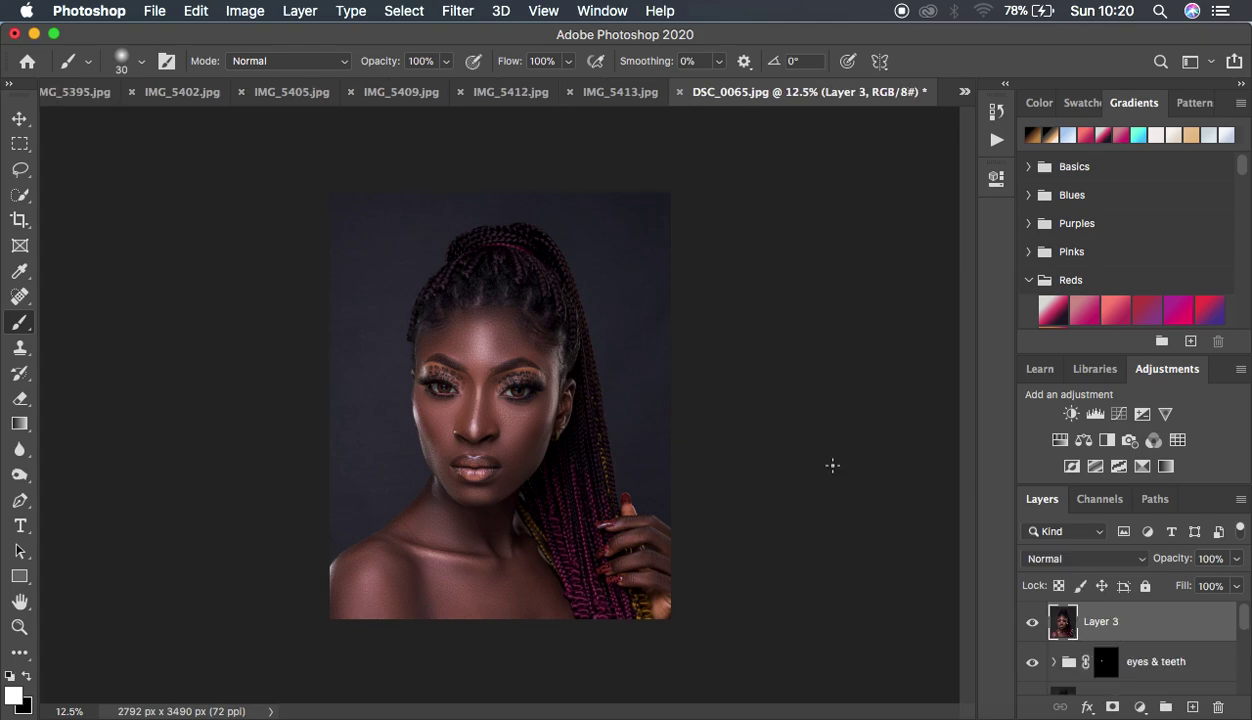
{"action": "left_click", "coordinate": [1140, 707]}
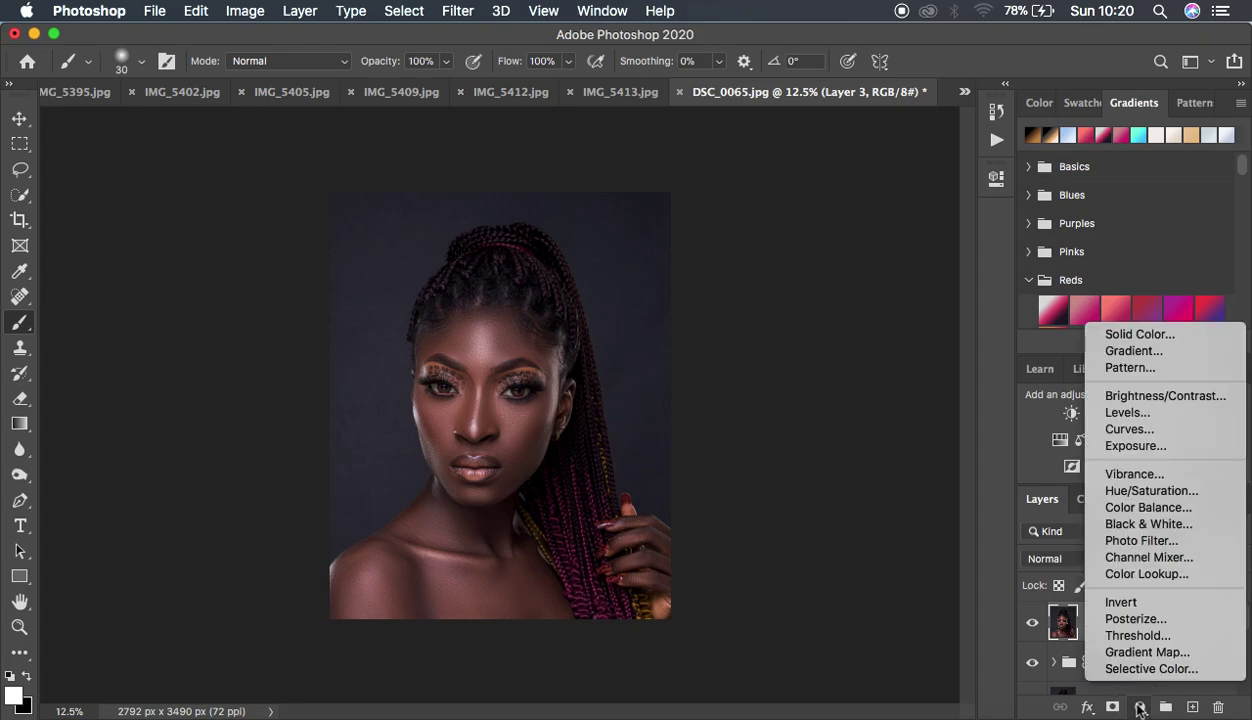
{"action": "left_click", "coordinate": [1135, 491]}
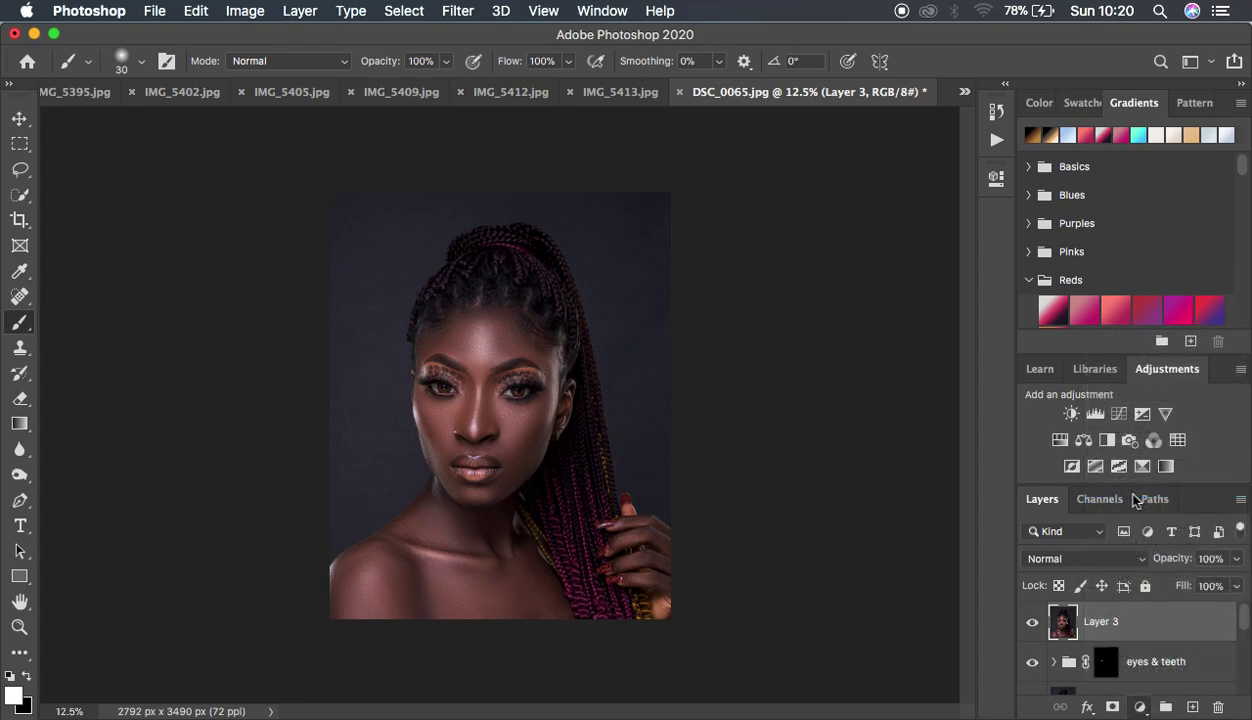
{"action": "left_click", "coordinate": [740, 263]}
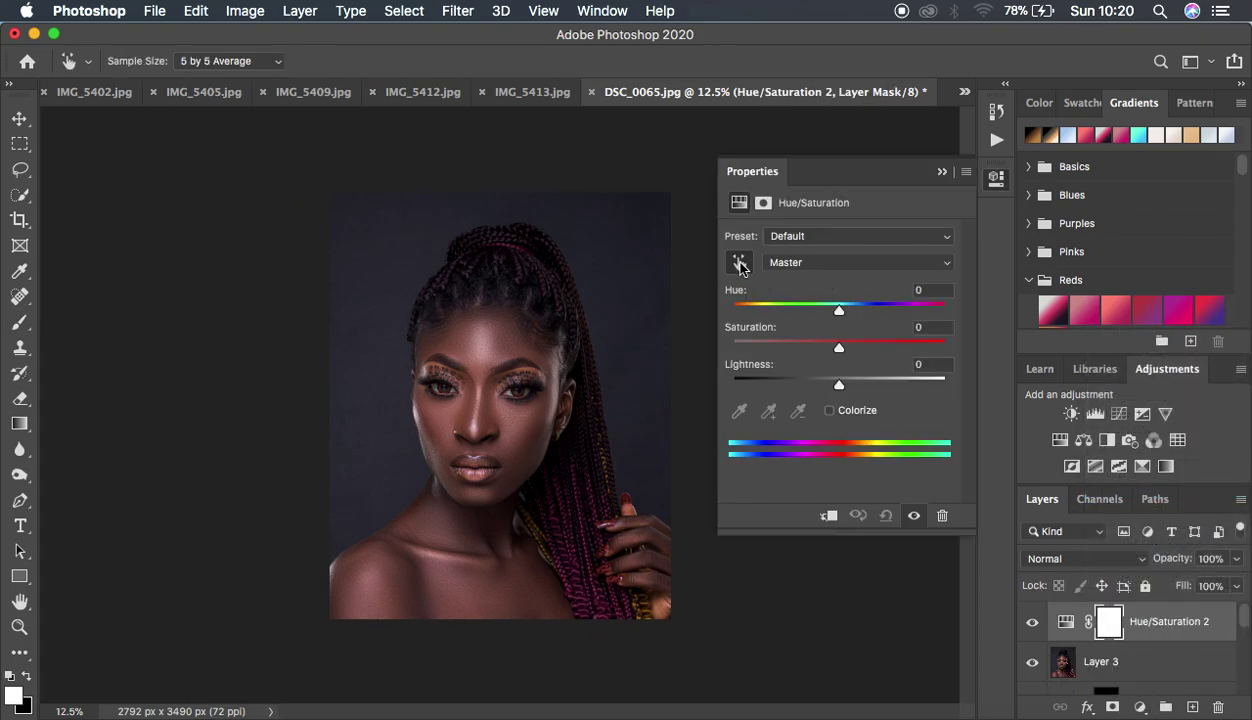
{"action": "left_click", "coordinate": [612, 257]}
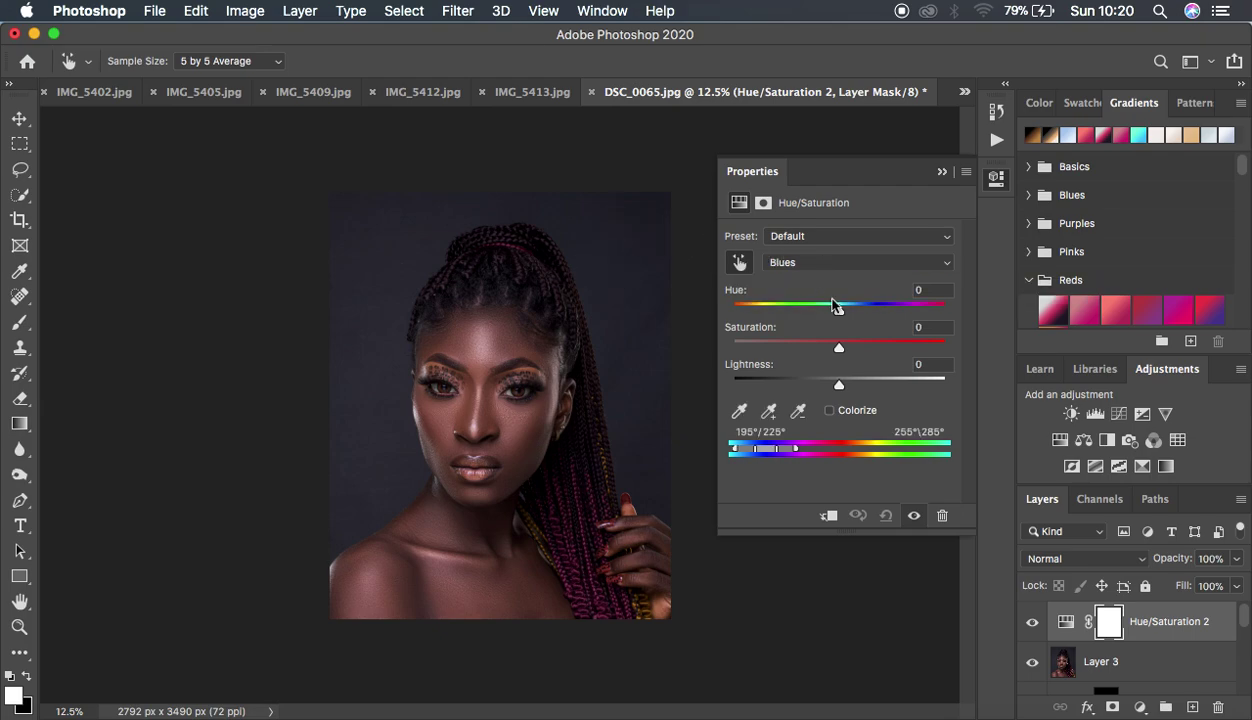
Shift the Blues of the Hue/Saturation layer to Hue +99, Saturation +5 and Lightness -51.
{"action": "left_click_drag", "start_coordinate": [840, 314], "coordinate": [910, 315]}
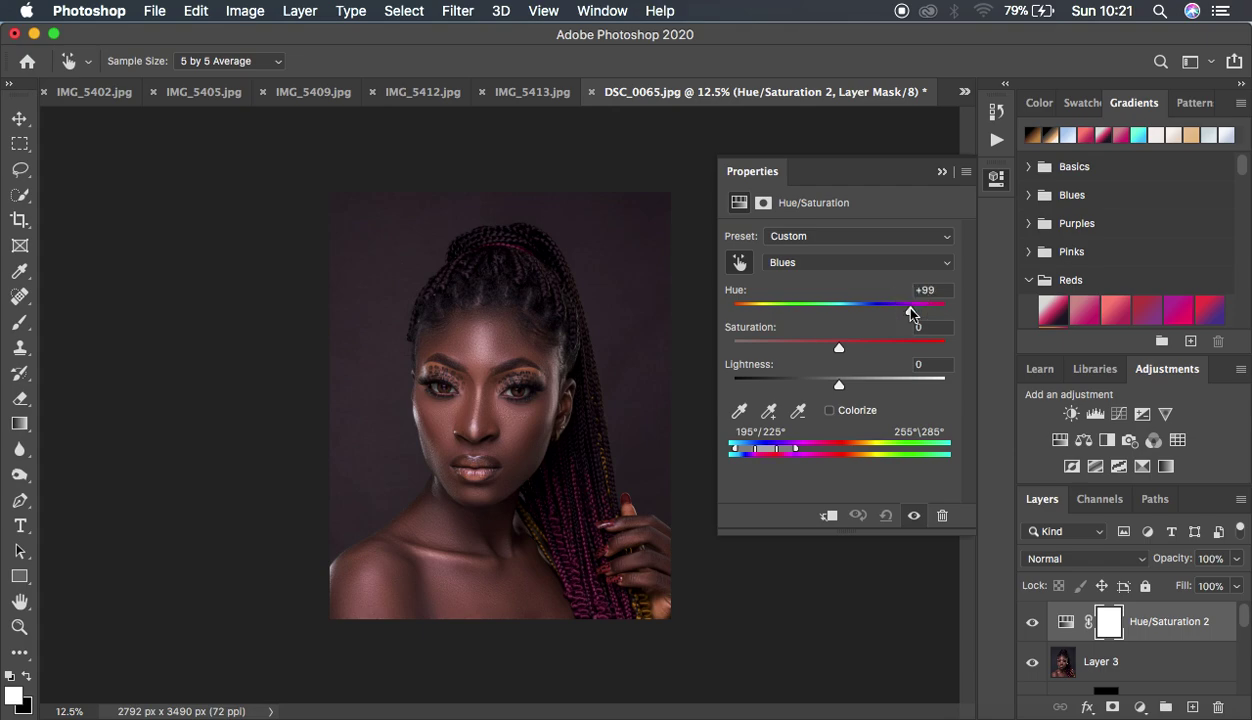
{"action": "left_click_drag", "start_coordinate": [839, 384], "coordinate": [784, 386]}
{"action": "mouse_move", "coordinate": [839, 350]}
{"action": "left_mouse_down"}
{"action": "mouse_move", "coordinate": [827, 345]}
{"action": "mouse_move", "coordinate": [844, 347]}
{"action": "left_mouse_up"}
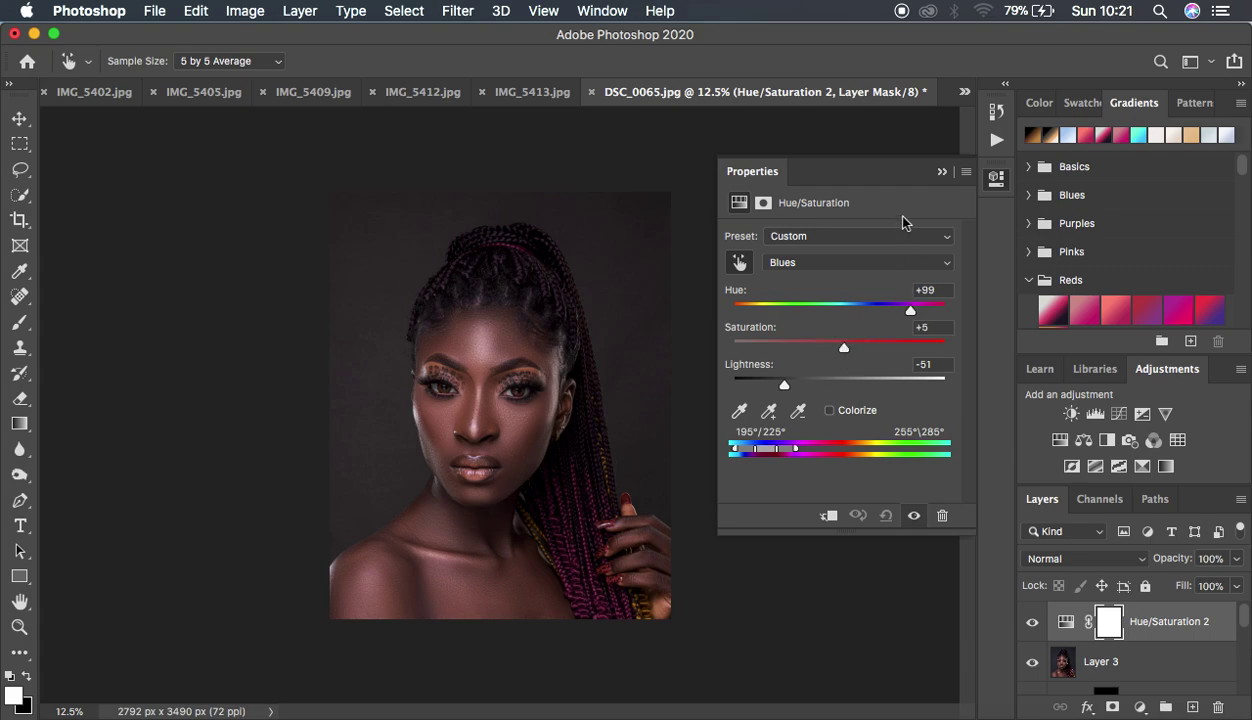
{"action": "left_click", "coordinate": [941, 166]}
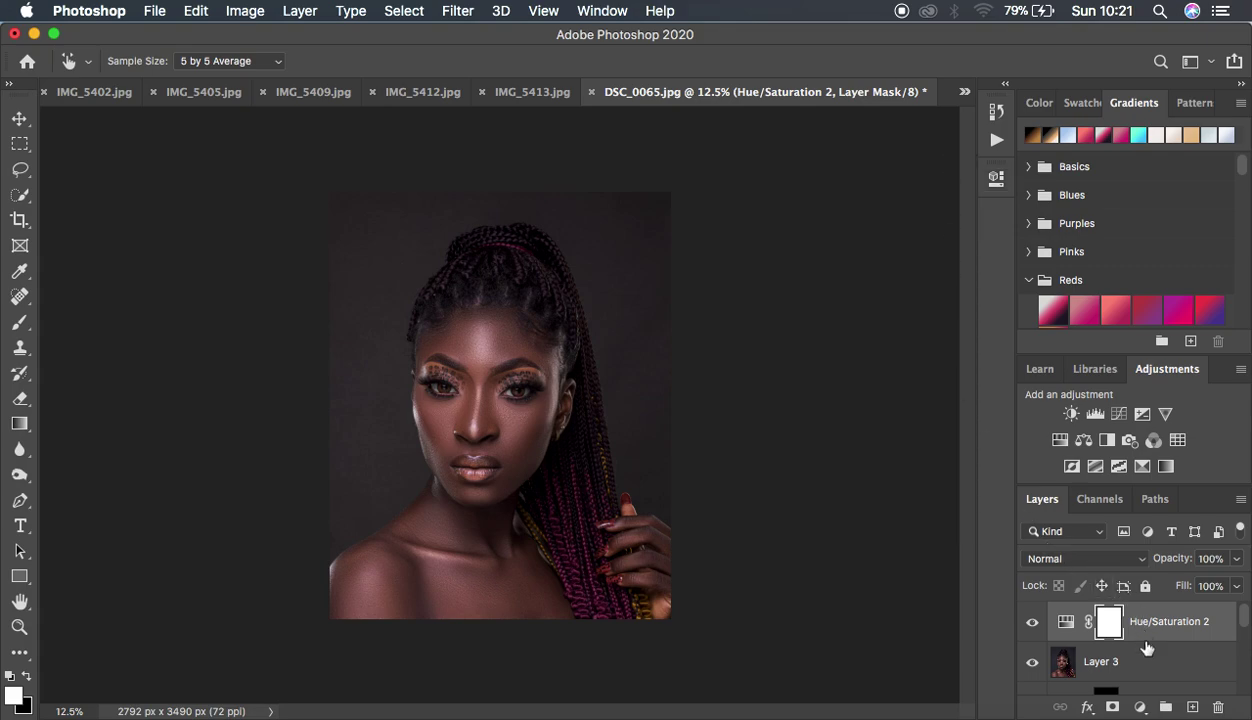
Compare the graded portrait with the original by isolating the Background layer and restoring all layers.
{"action": "scroll", "coordinate": [1147, 647], "scroll_direction": "down", "scroll_amount": 5}
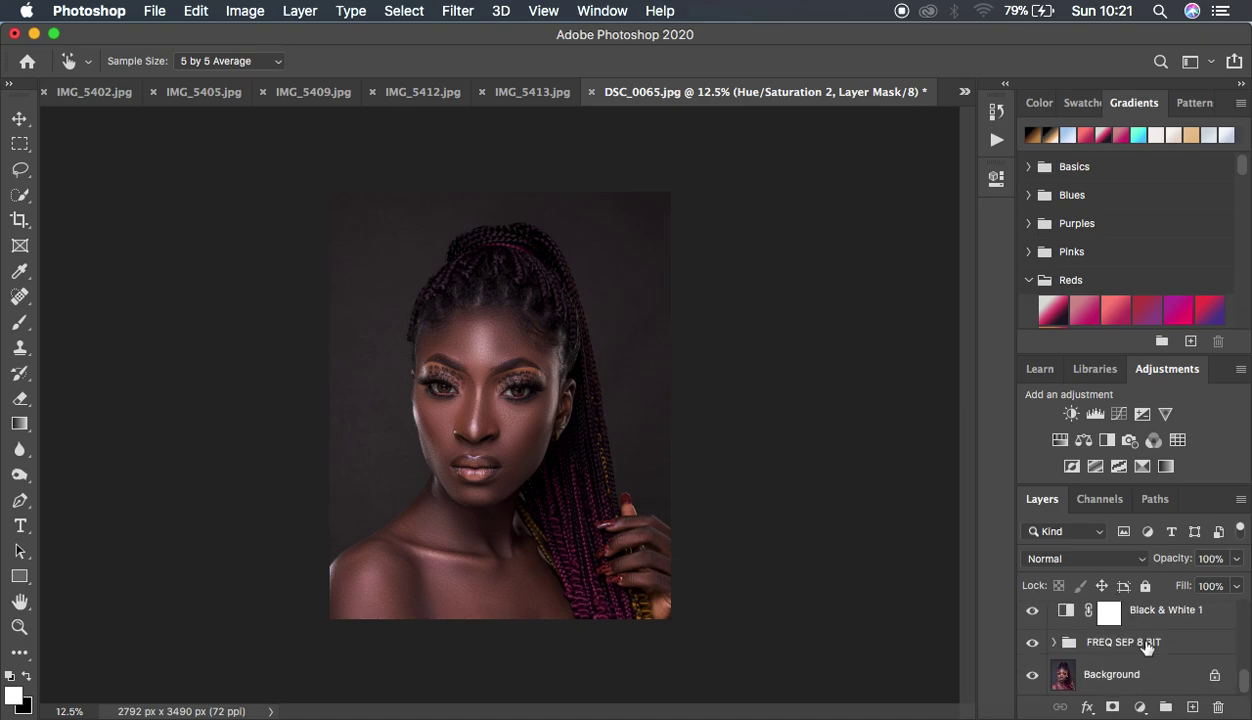
{"action": "left_click", "coordinate": [1032, 675], "text": "alt"}
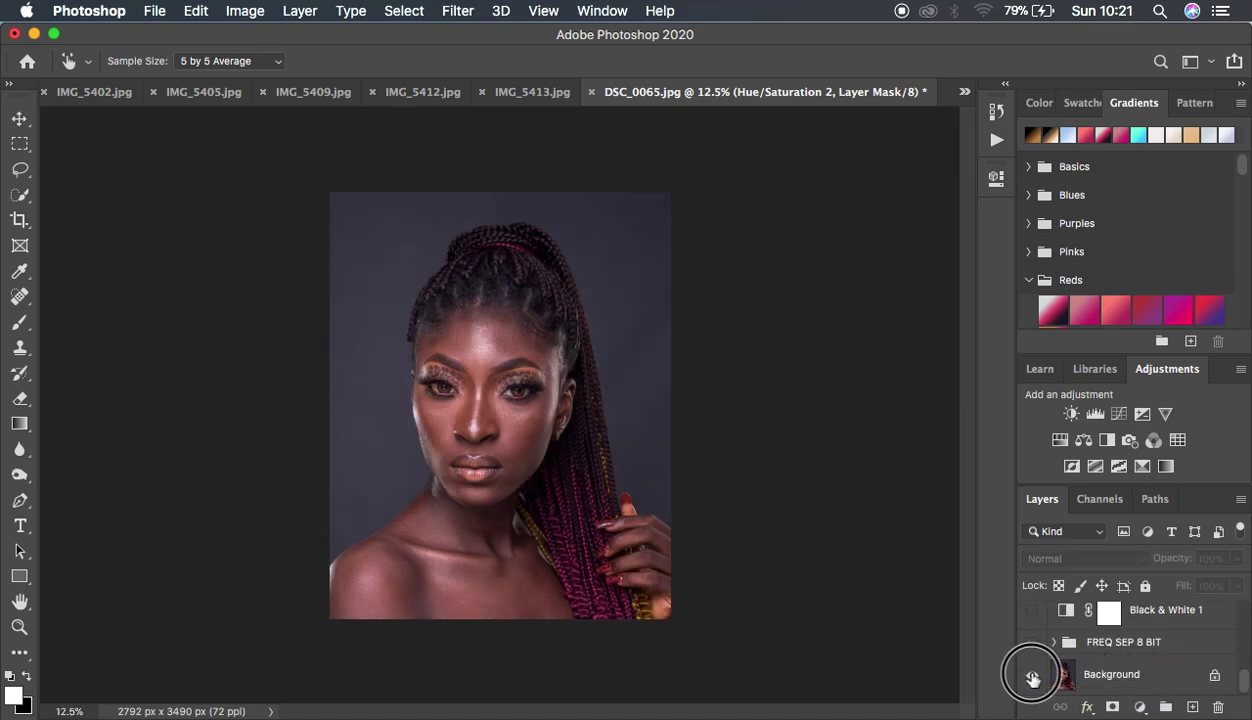
{"action": "left_click", "coordinate": [1032, 677], "text": "alt"}
{"action": "left_click", "coordinate": [1032, 677], "text": "alt"}
{"action": "left_click", "coordinate": [1032, 677], "text": "alt"}
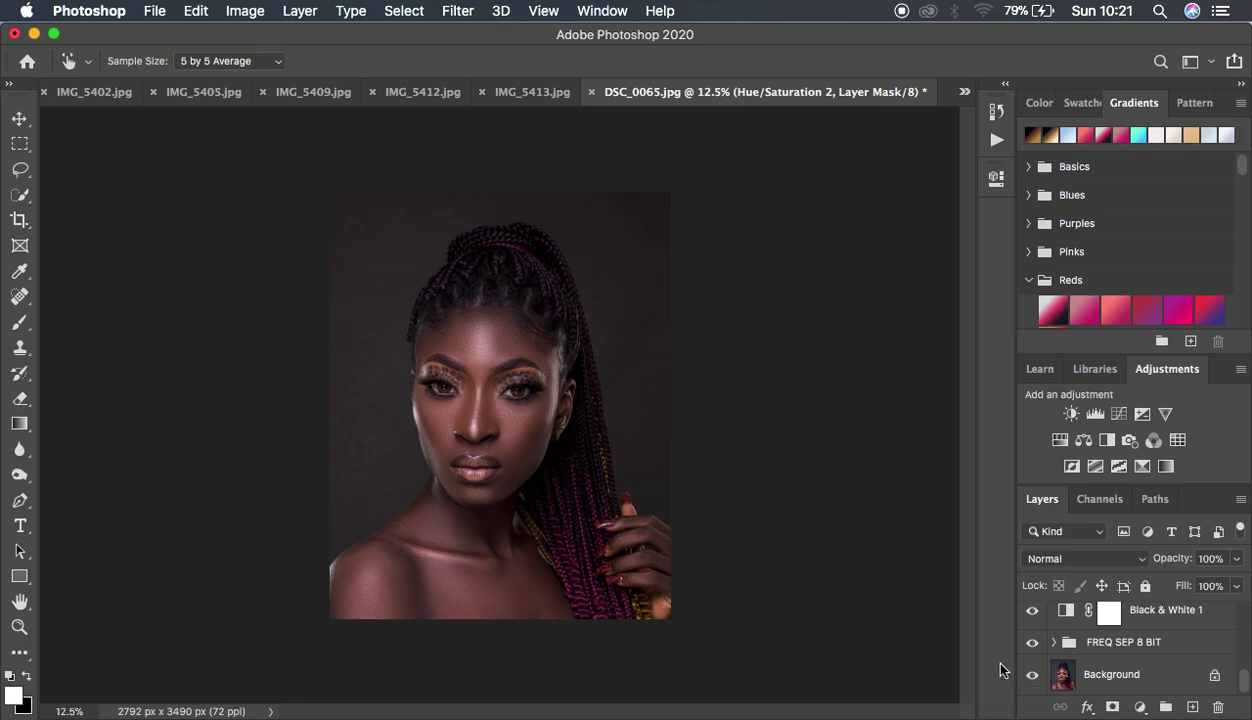
Start an Export As of the portrait with Bicubic Sharper resampling and the color profile embedded.
{"action": "left_click", "coordinate": [155, 11]}
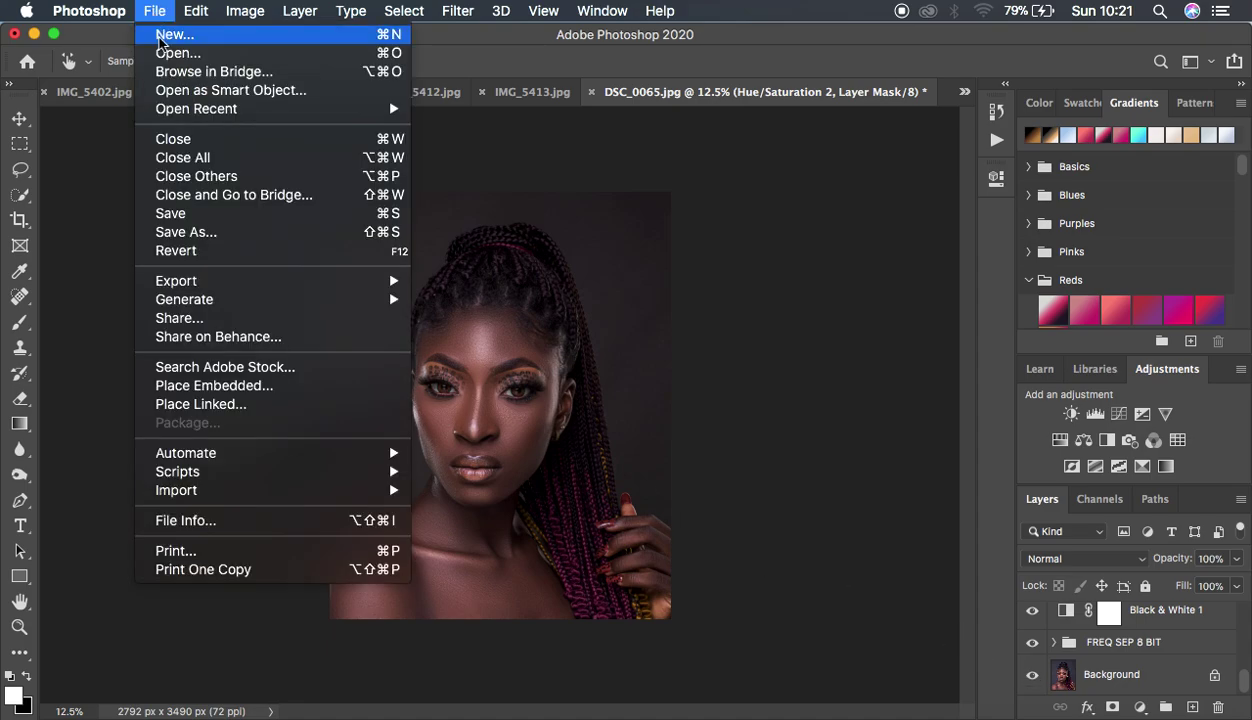
{"action": "mouse_move", "coordinate": [265, 282]}
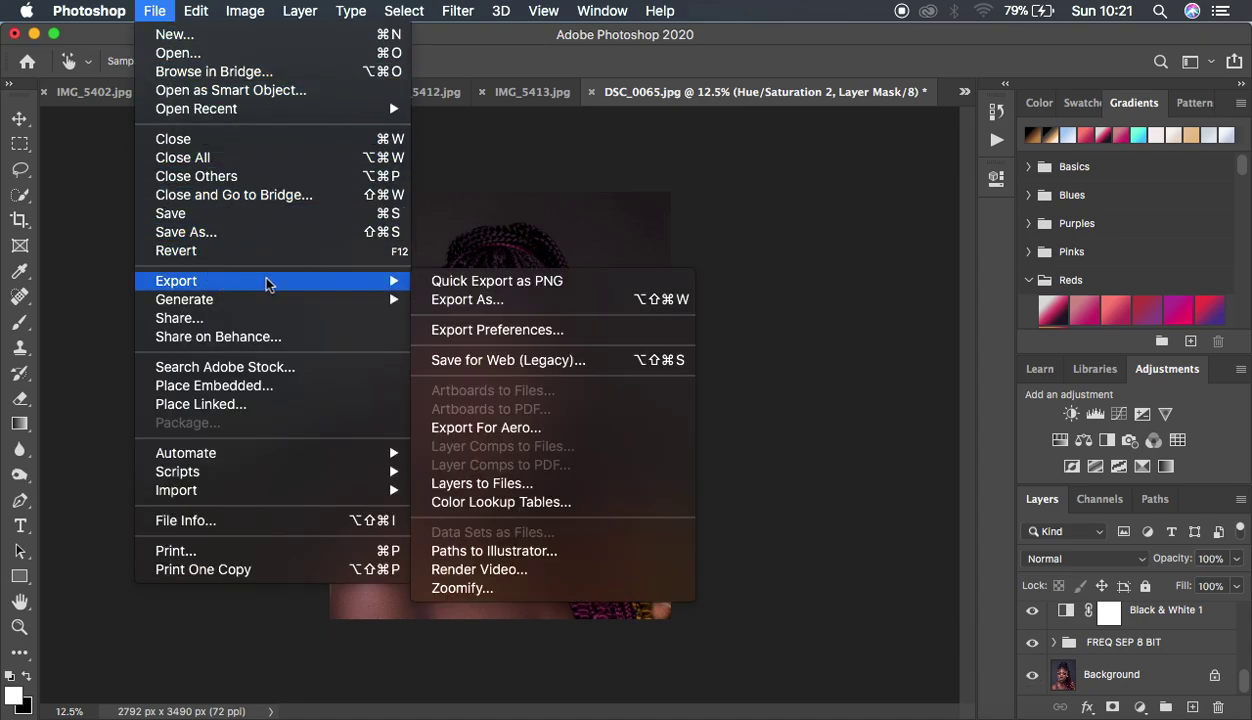
{"action": "left_click", "coordinate": [446, 301]}
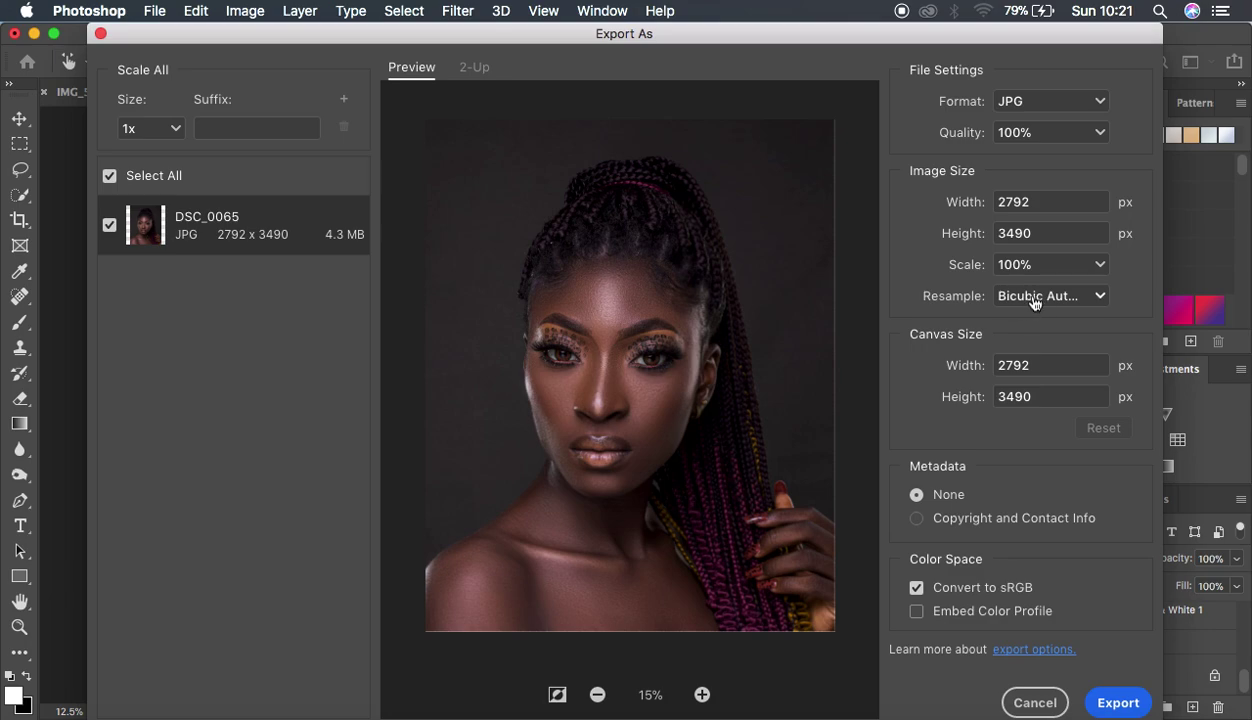
{"action": "left_click", "coordinate": [1034, 298]}
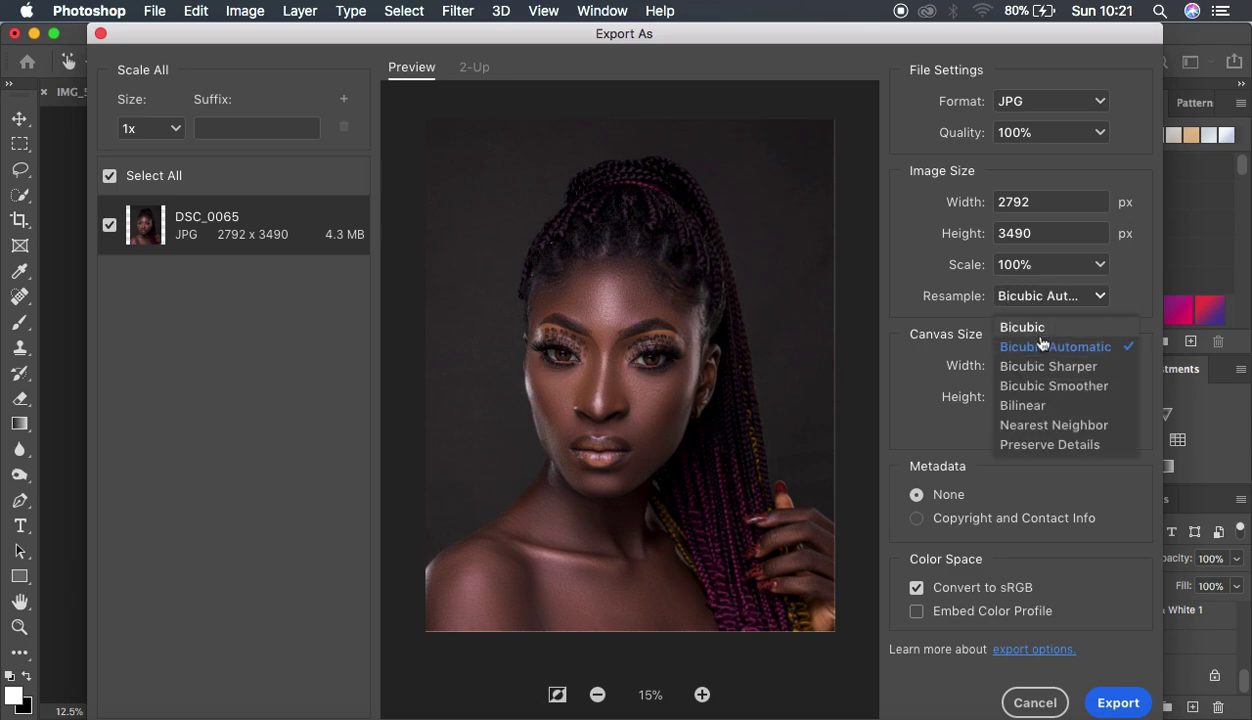
{"action": "left_click", "coordinate": [1050, 372]}
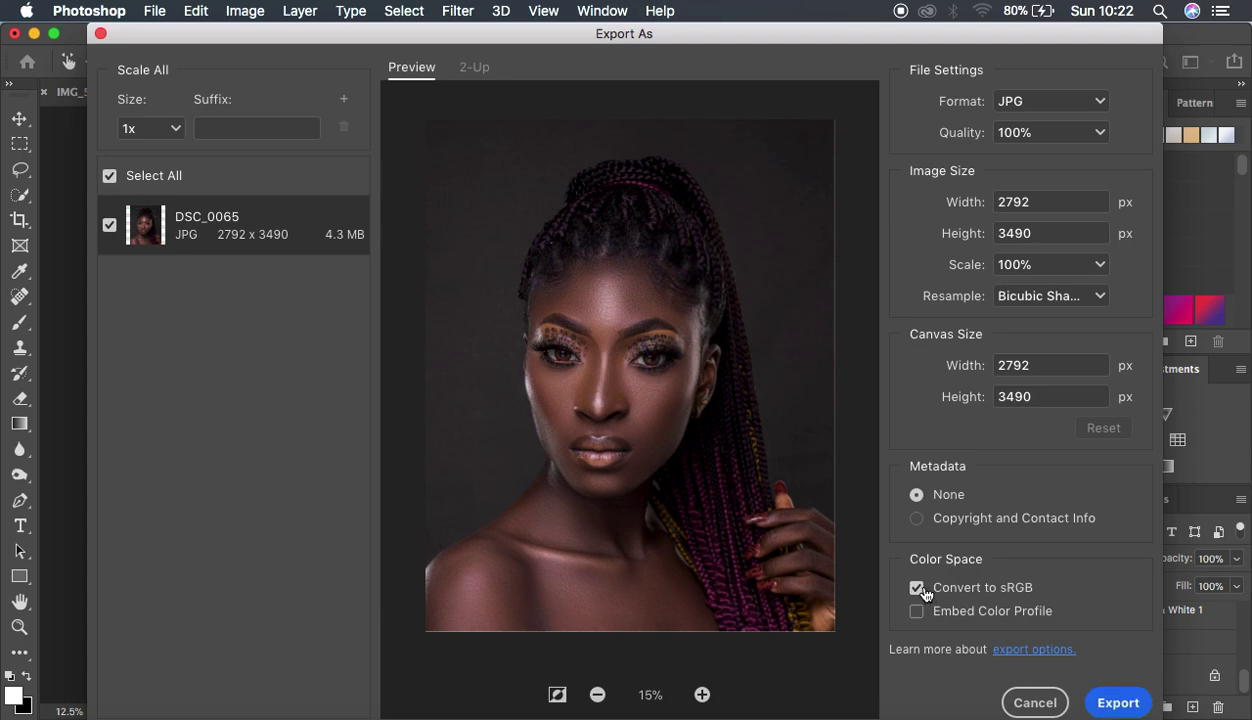
{"action": "left_click", "coordinate": [917, 612]}
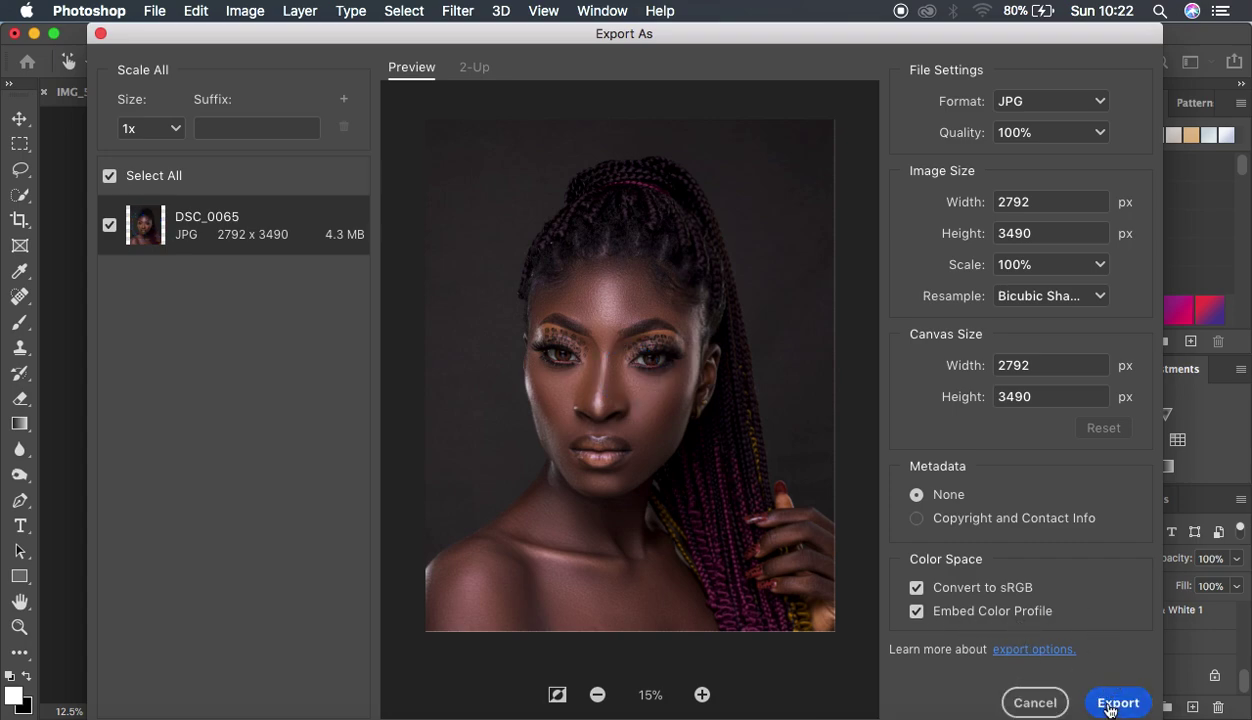
Export the portrait to the Desktop under the file name gmax.jpg.
{"action": "left_click", "coordinate": [1112, 701]}
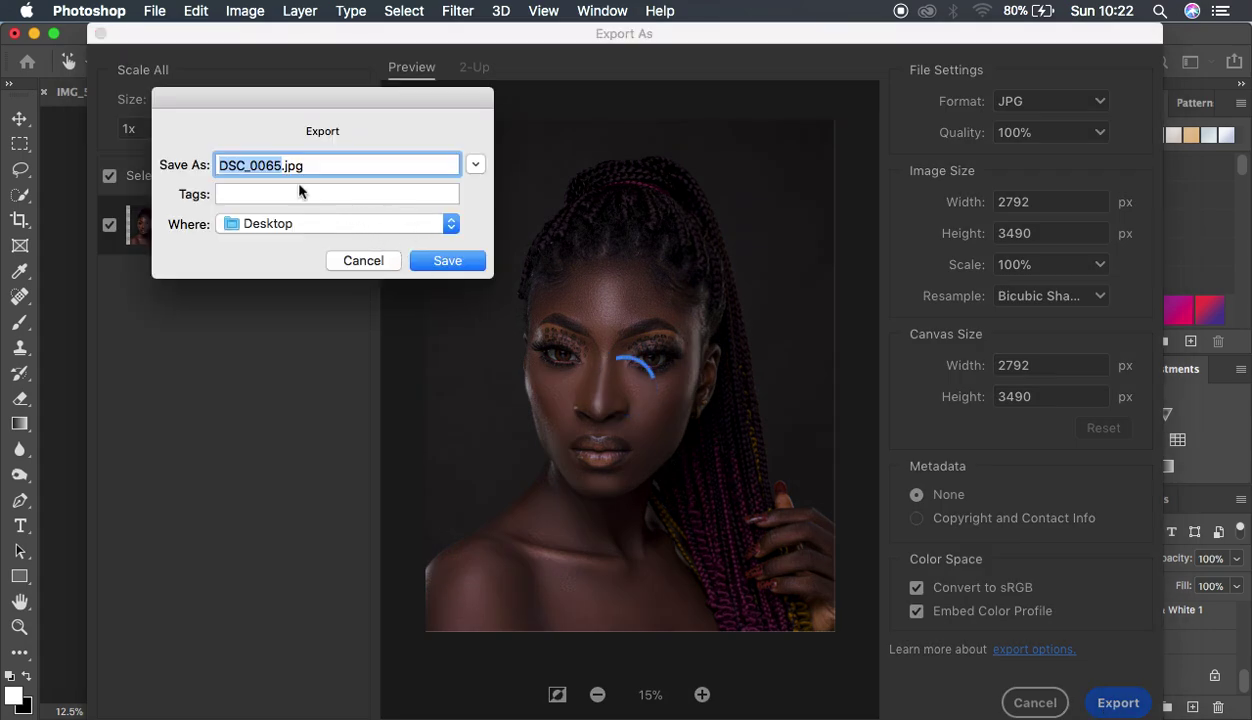
{"action": "left_click", "coordinate": [281, 164]}
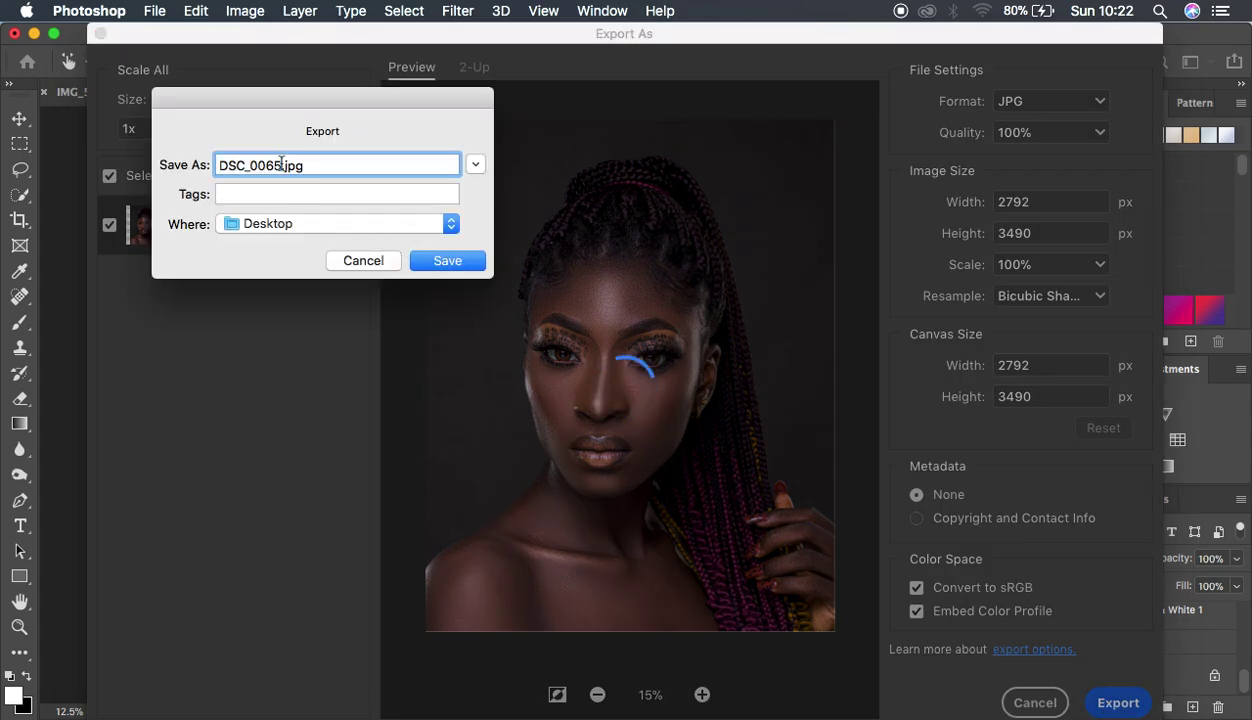
{"action": "key", "text": "BackSpace"}
{"action": "key", "text": "BackSpace"}
{"action": "key", "text": "BackSpace"}
{"action": "key", "text": "BackSpace"}
{"action": "key", "text": "BackSpace"}
{"action": "key", "text": "BackSpace"}
{"action": "key", "text": "BackSpace"}
{"action": "key", "text": "BackSpace"}
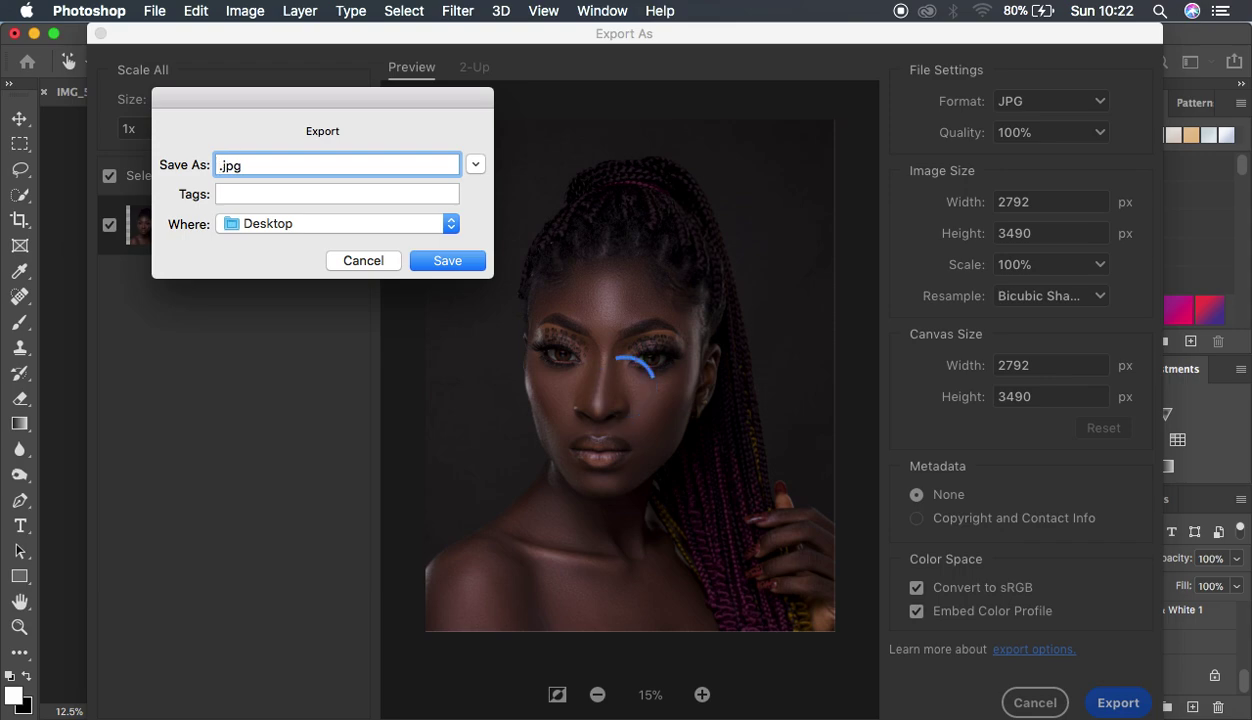
{"action": "type", "text": "gmax"}
{"action": "left_click", "coordinate": [440, 261]}
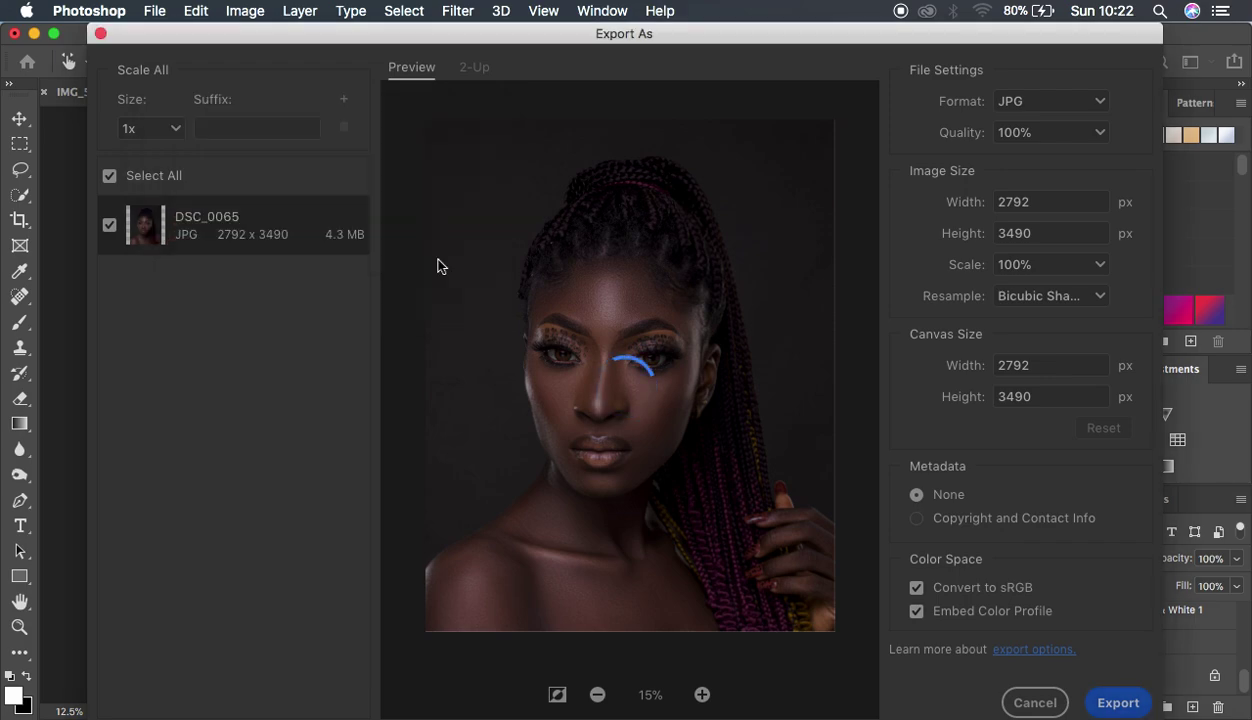